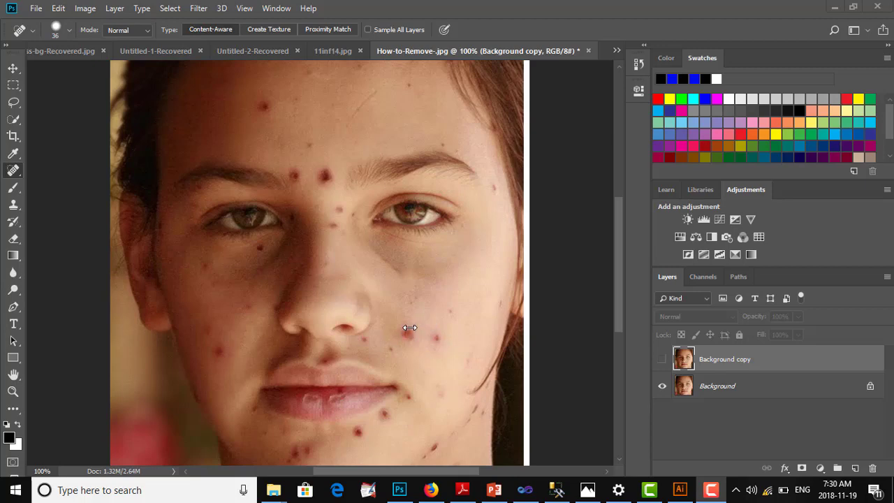
# Toggle the Background copy layer's visibility to compare the retouched face with the original.
pyautogui.click(662, 360)
pyautogui.click(662, 363)
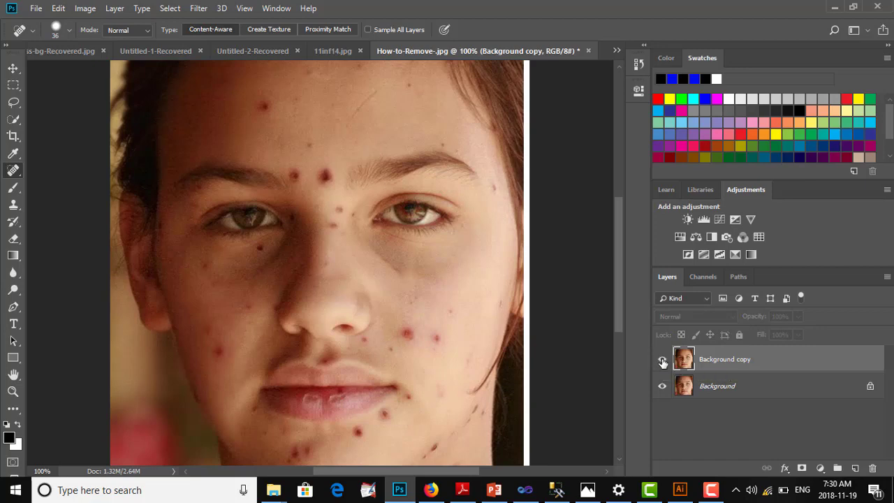
pyautogui.click(662, 362)
pyautogui.click(662, 361)
pyautogui.click(662, 361)
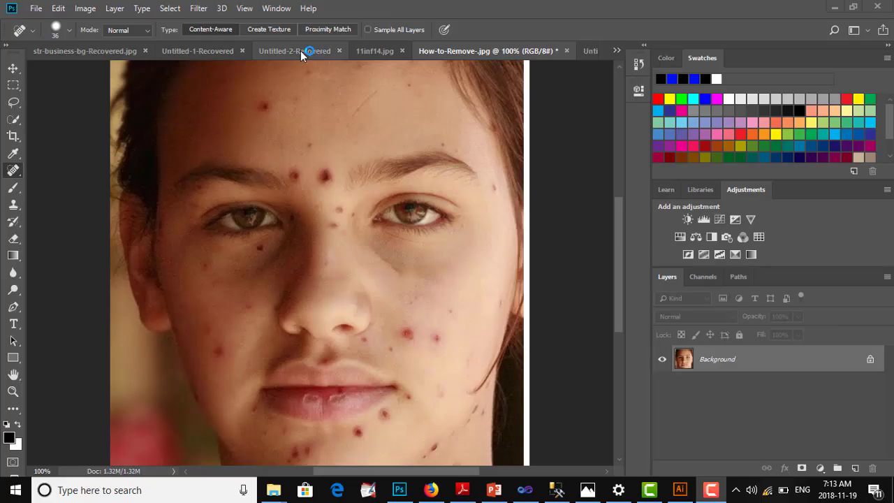
# Switch to the Untitled-2-Recovered document and examine the tools grouped with the Spot Healing Brush.
pyautogui.click(299, 50)
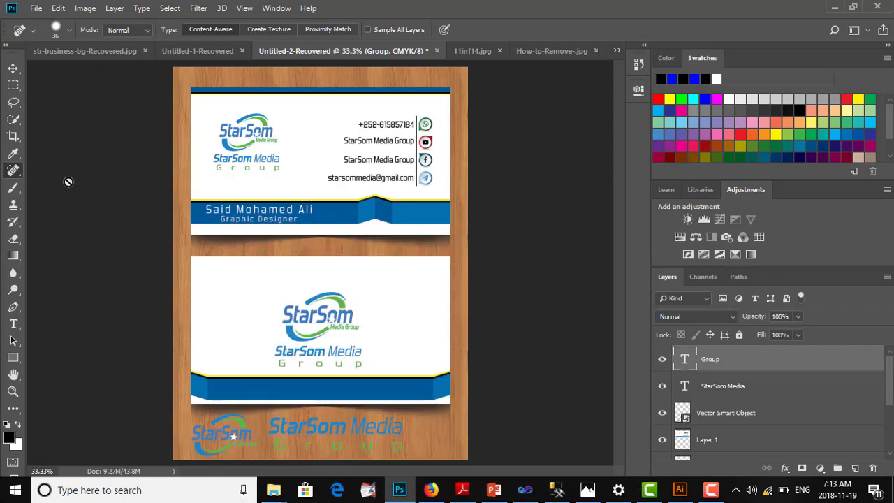
pyautogui.click(15, 176)
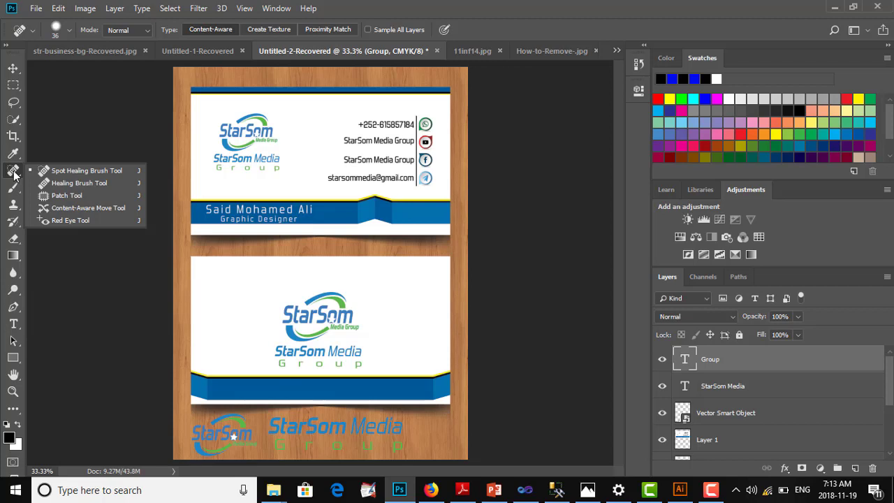
pyautogui.click(15, 175)
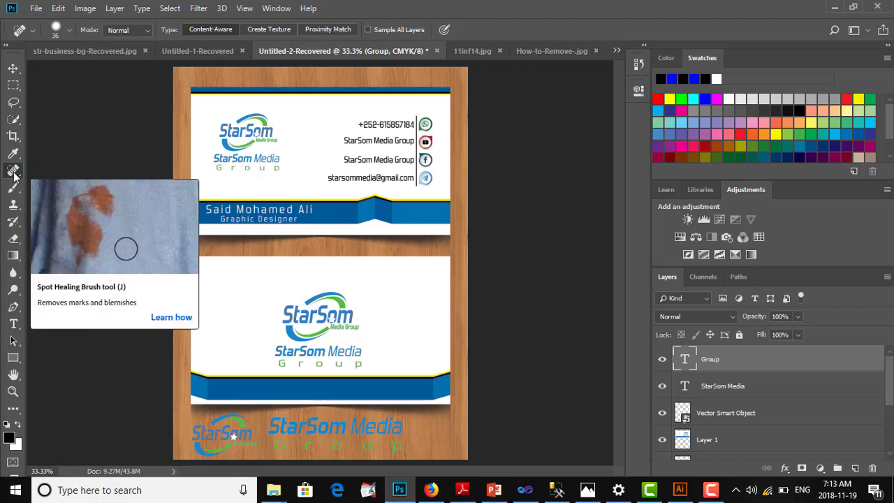
pyautogui.click(15, 182)
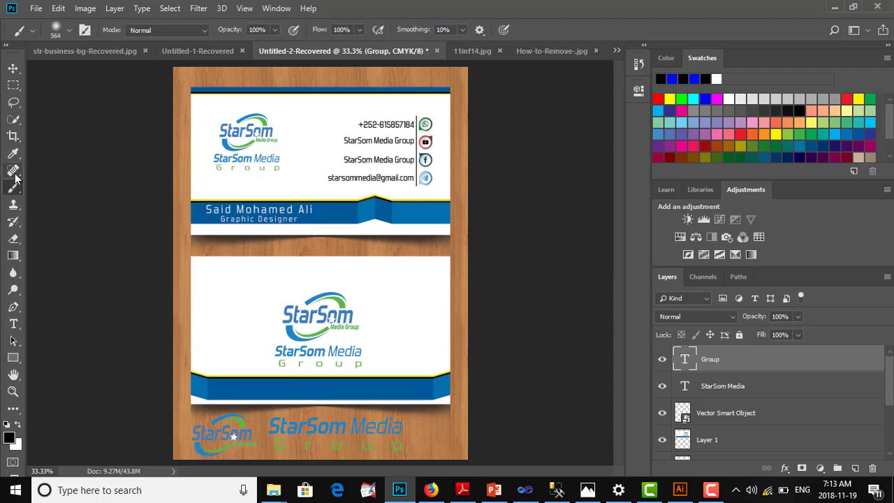
pyautogui.click(14, 170)
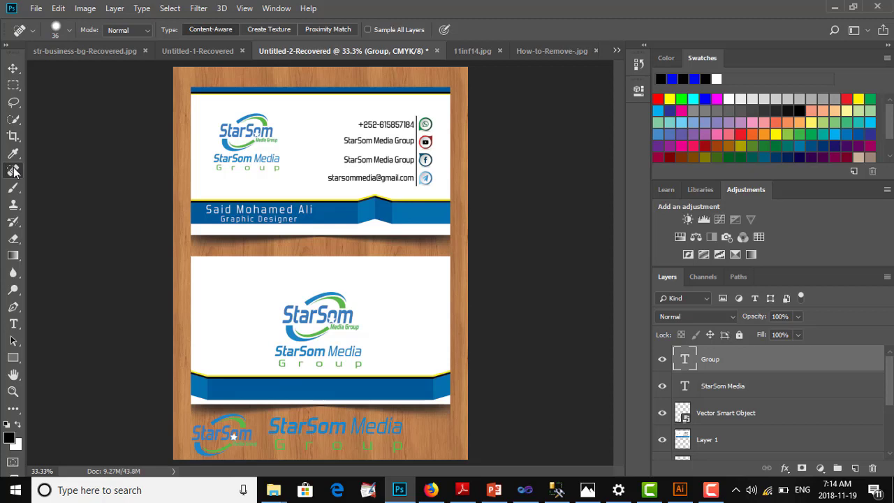
pyautogui.rightClick(14, 171)
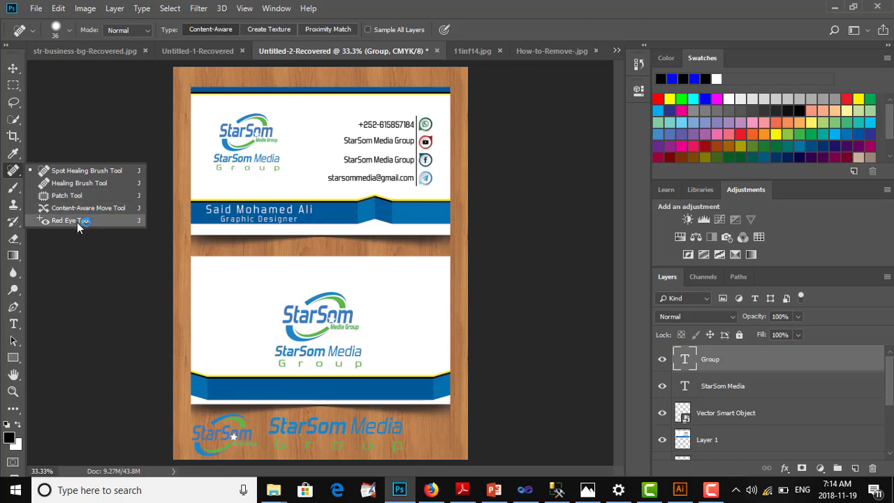
pyautogui.click(13, 171)
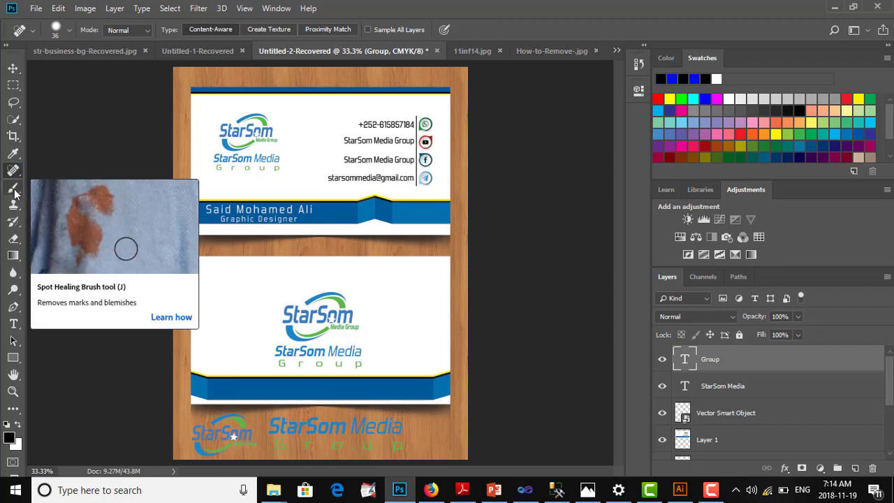
pyautogui.click(13, 188)
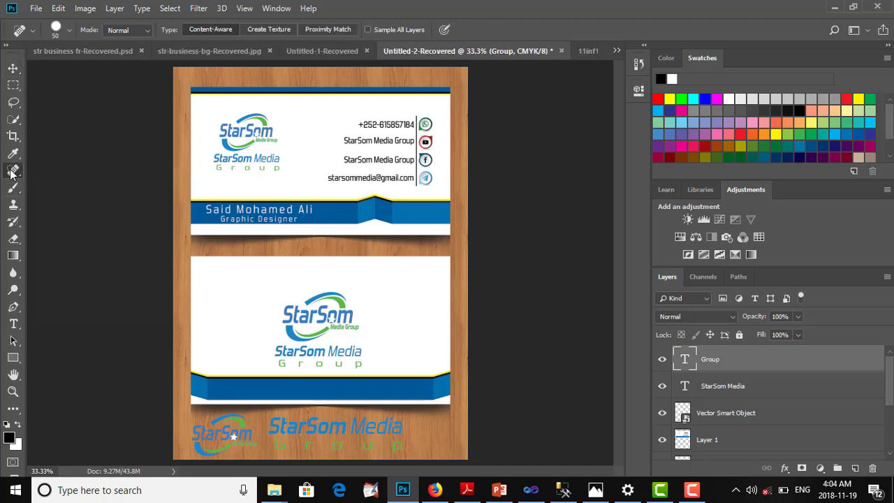
pyautogui.rightClick(11, 173)
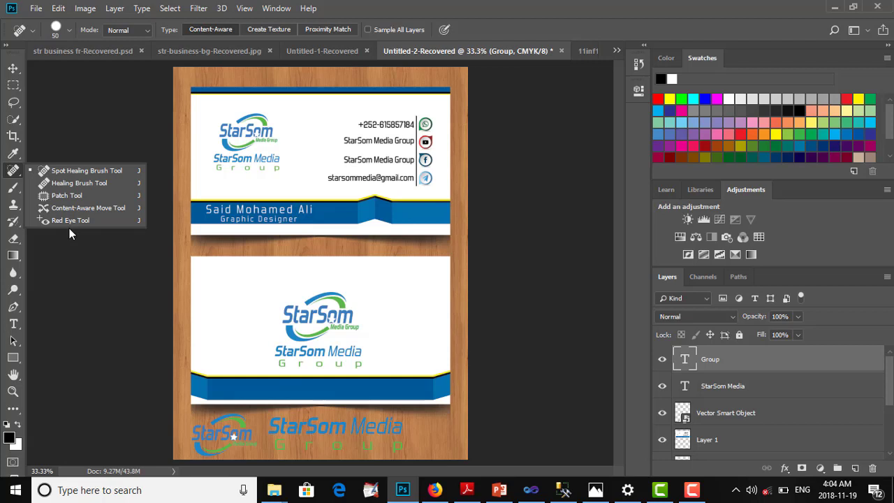
pyautogui.click(88, 119)
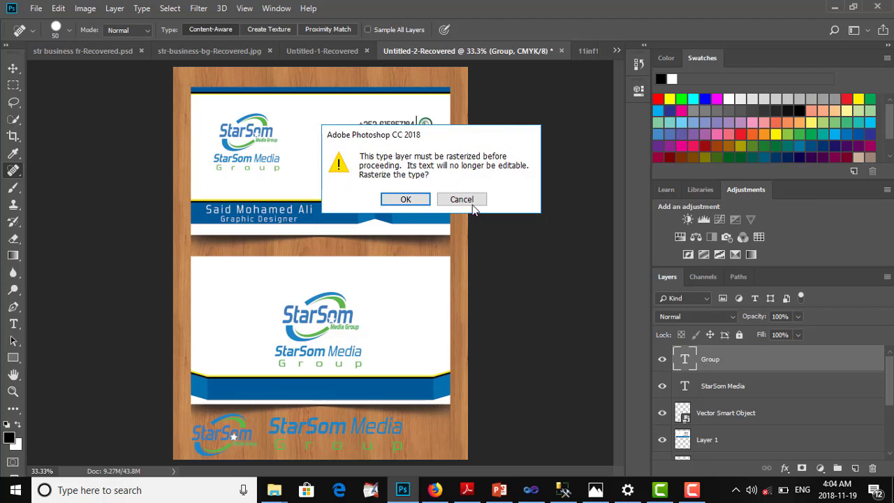
pyautogui.click(461, 199)
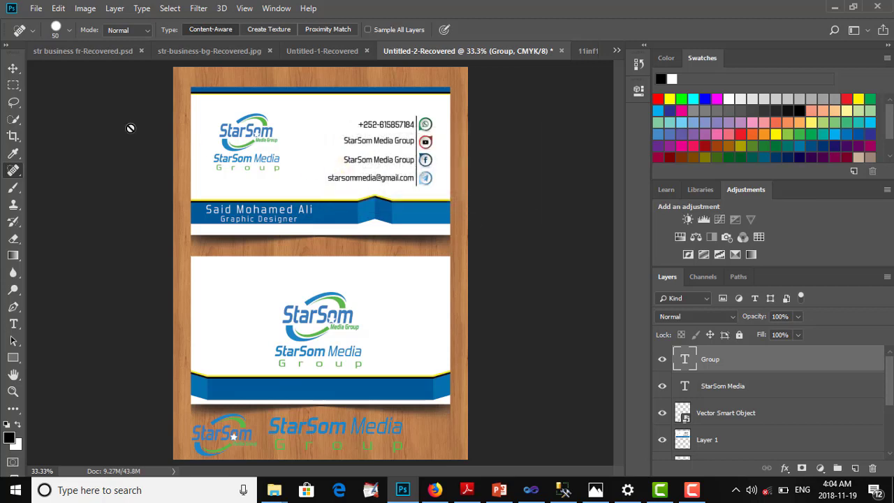
# Open the How-to-Remove-.jpg portrait from the BIT007 Sem 3 folder.
pyautogui.click(36, 10)
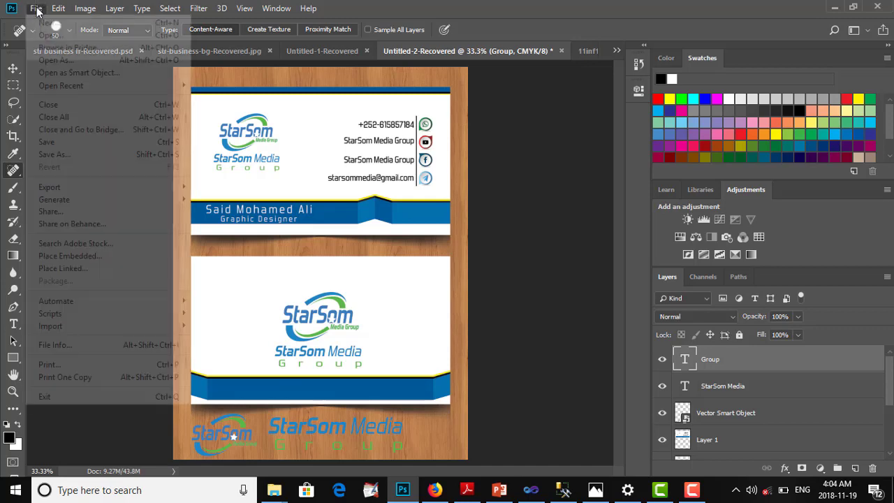
pyautogui.click(53, 34)
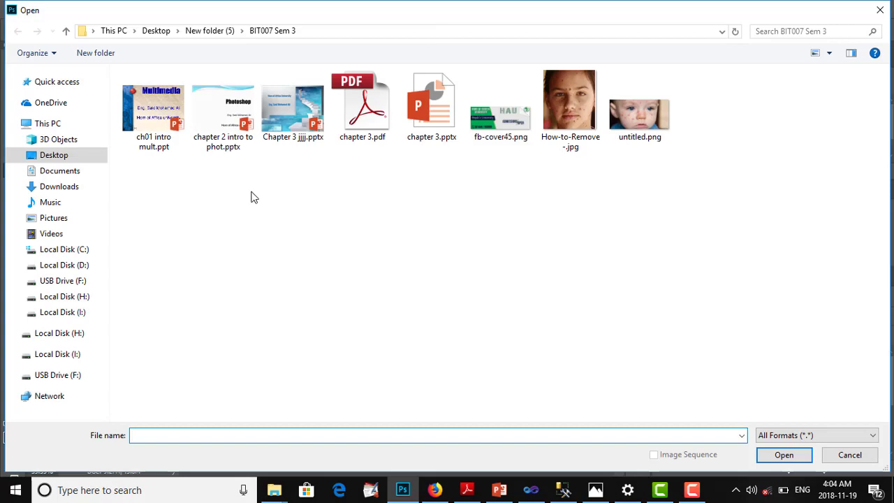
pyautogui.click(575, 107)
pyautogui.click(797, 456)
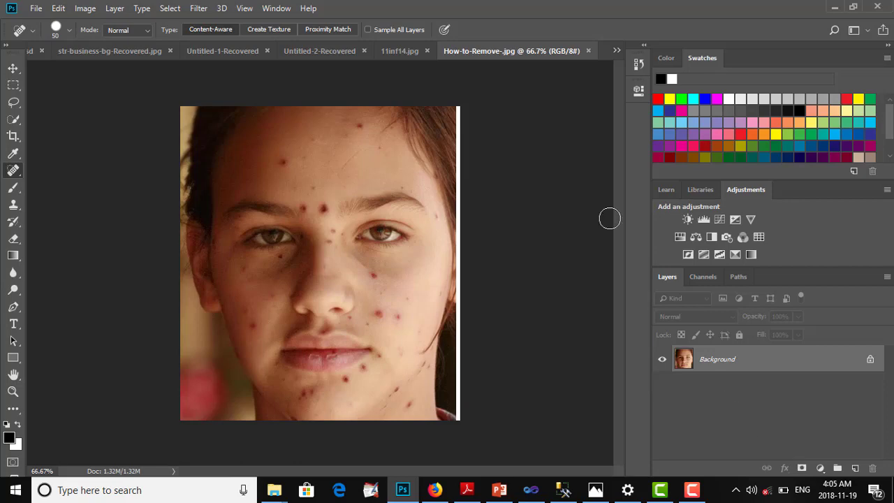
pyautogui.click(37, 10)
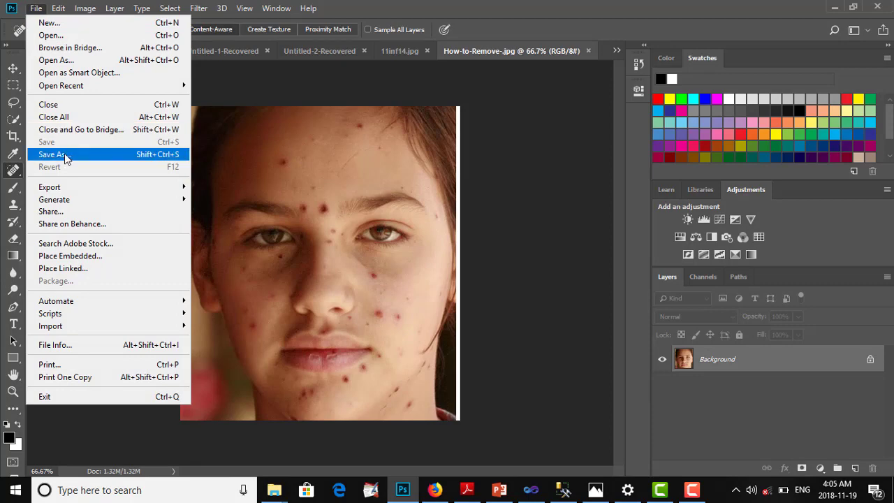
pyautogui.click(530, 291)
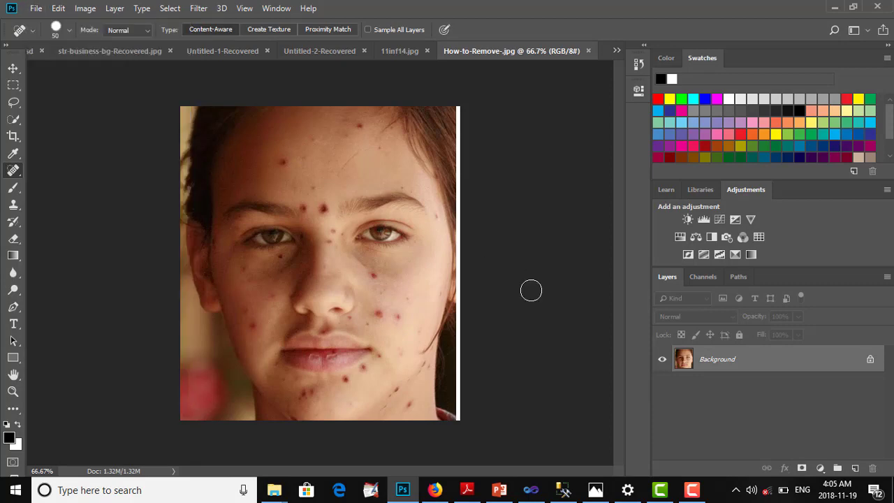
# Try duplicating the Background layer directly within the layer stack and undo the copy.
pyautogui.moveTo(855, 363); pyautogui.dragTo(855, 467)
pyautogui.hotkey('ctrl', 'z')
pyautogui.moveTo(848, 358); pyautogui.dragTo(856, 464)
pyautogui.moveTo(842, 370); pyautogui.dragTo(855, 467)
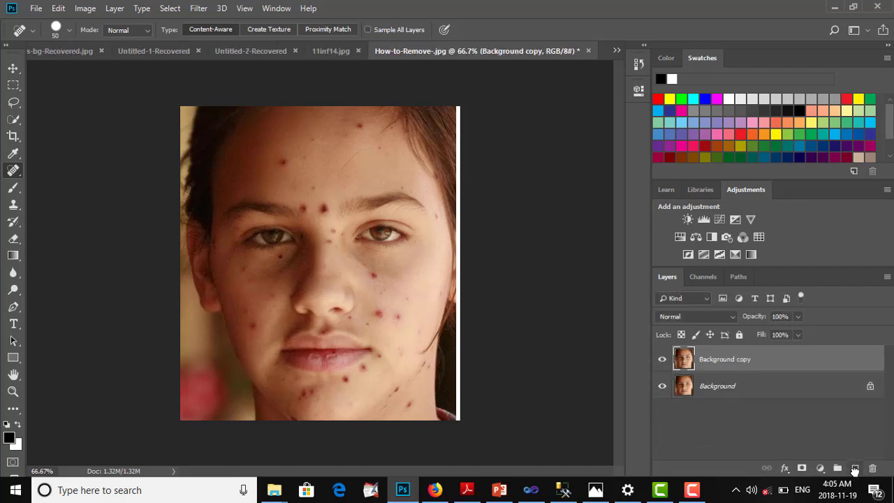
pyautogui.hotkey('ctrl', 'z')
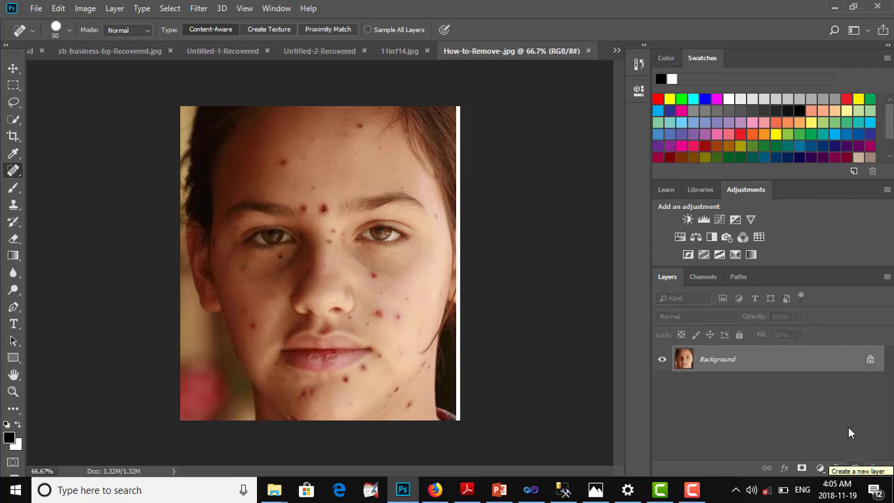
# Duplicate the Background layer under the name Background copy in How-to-Remove-.jpg, and undo the duplication.
pyautogui.rightClick(821, 364)
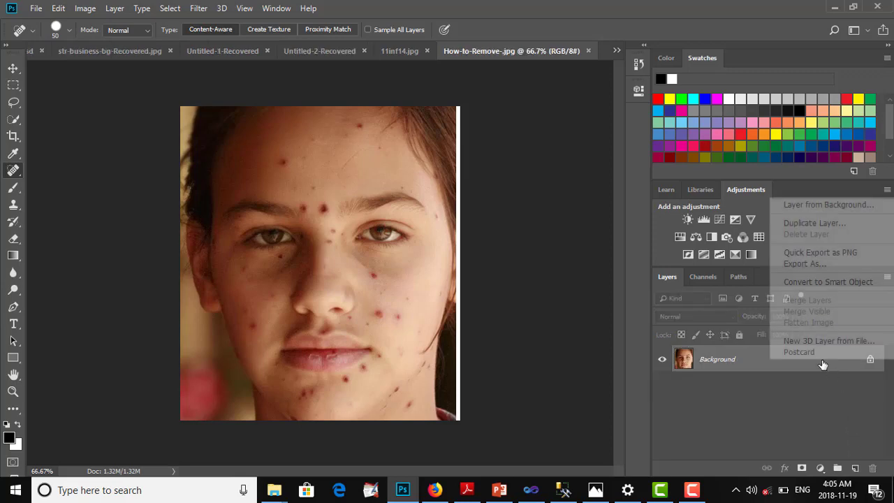
pyautogui.click(807, 223)
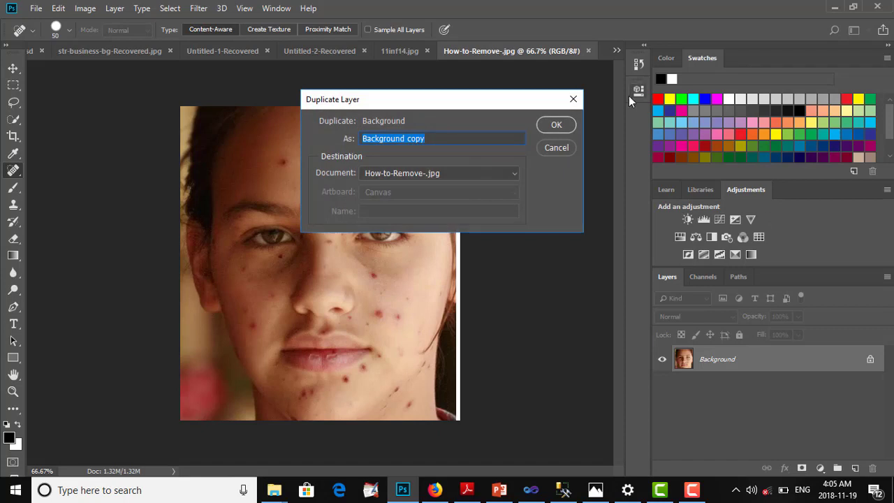
pyautogui.click(552, 128)
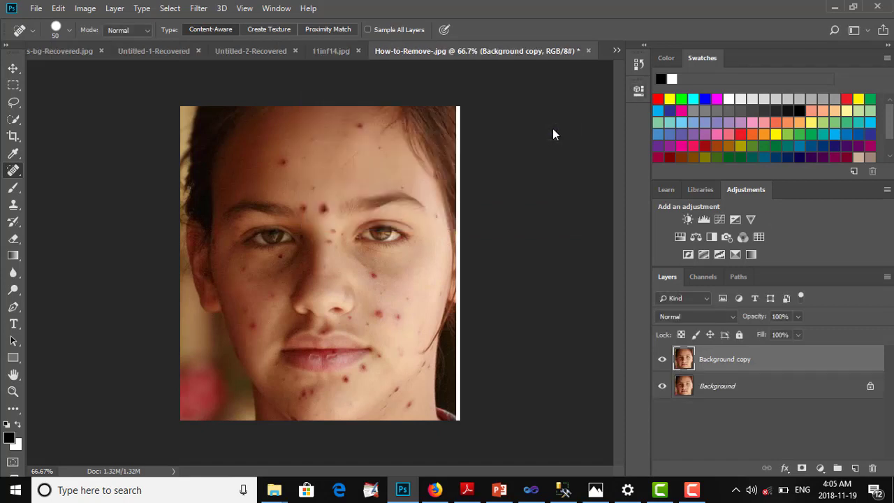
pyautogui.hotkey('ctrl', 'z')
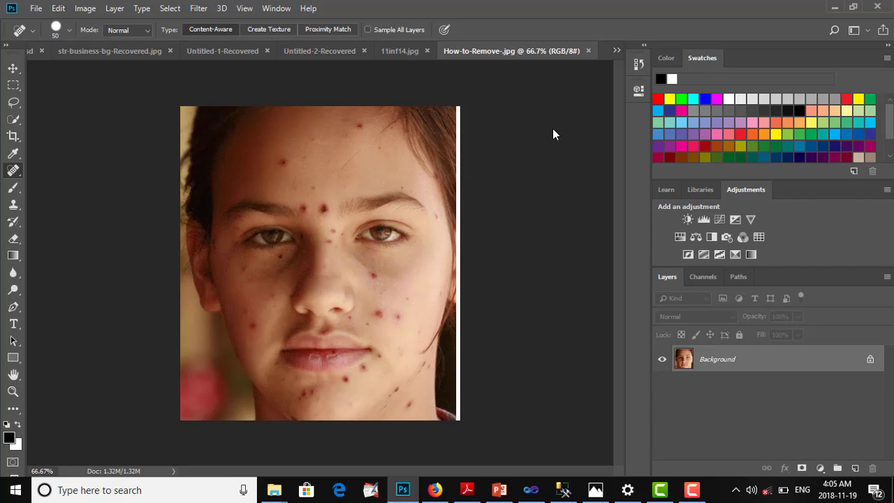
# Copy the Background layer to a new layer and hide the original Background, keeping the copy visible.
pyautogui.hotkey('ctrl', 'j')
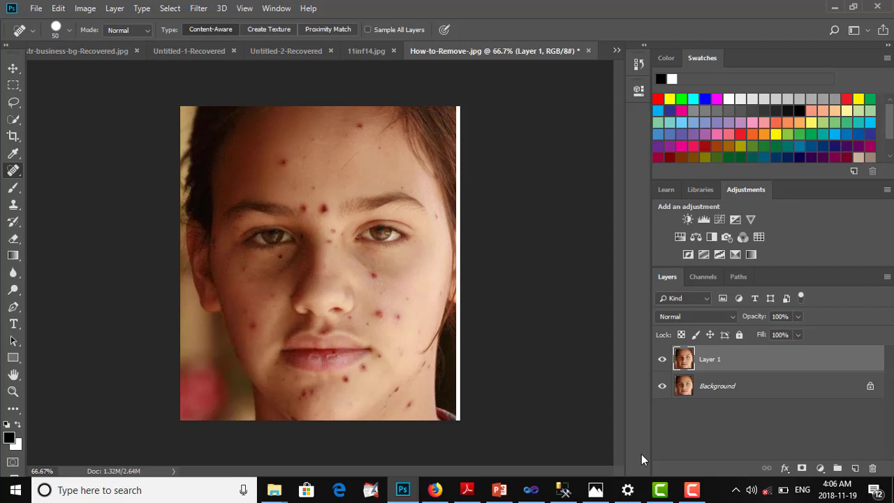
pyautogui.click(662, 388)
pyautogui.click(662, 359)
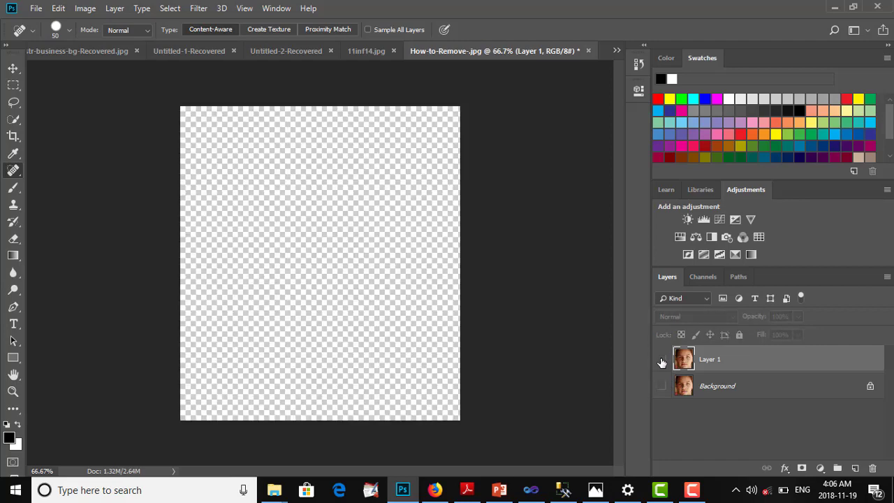
pyautogui.click(662, 360)
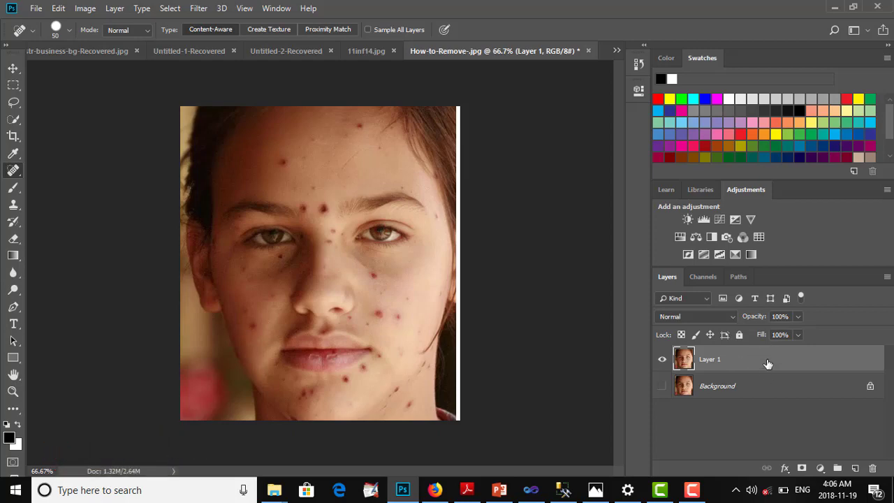
# Alternate between the Background and Layer 1, toggle the Background's visibility, and leave Layer 1 selected with the Background hidden.
pyautogui.click(768, 388)
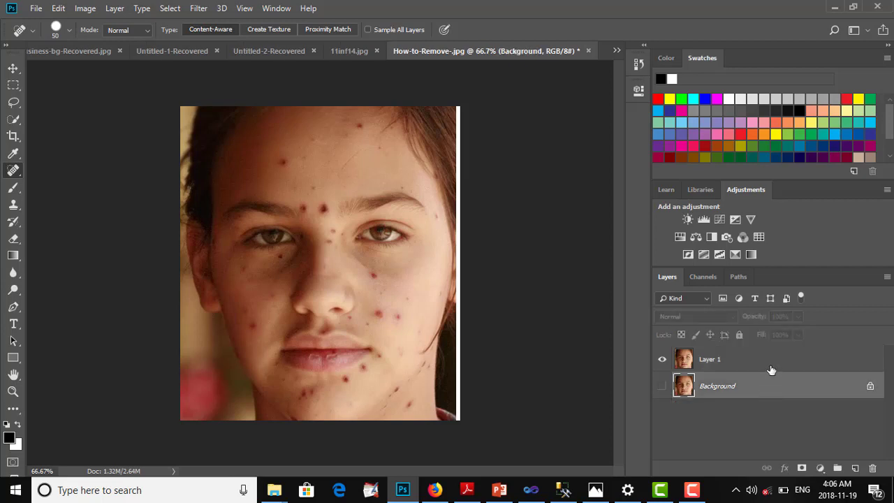
pyautogui.click(771, 360)
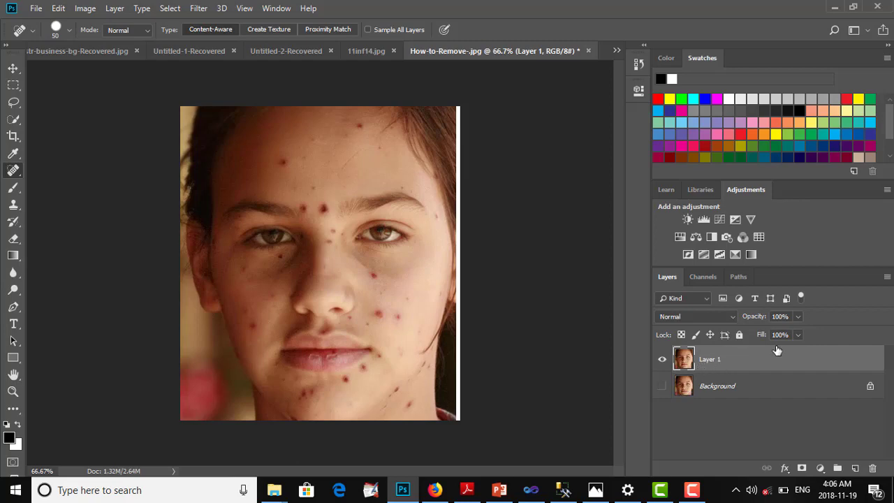
pyautogui.click(751, 383)
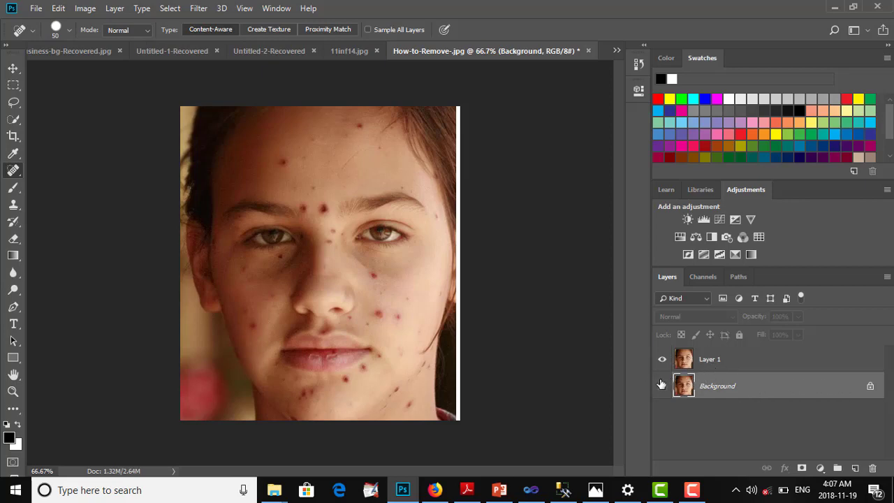
pyautogui.click(662, 385)
pyautogui.click(662, 386)
pyautogui.click(744, 359)
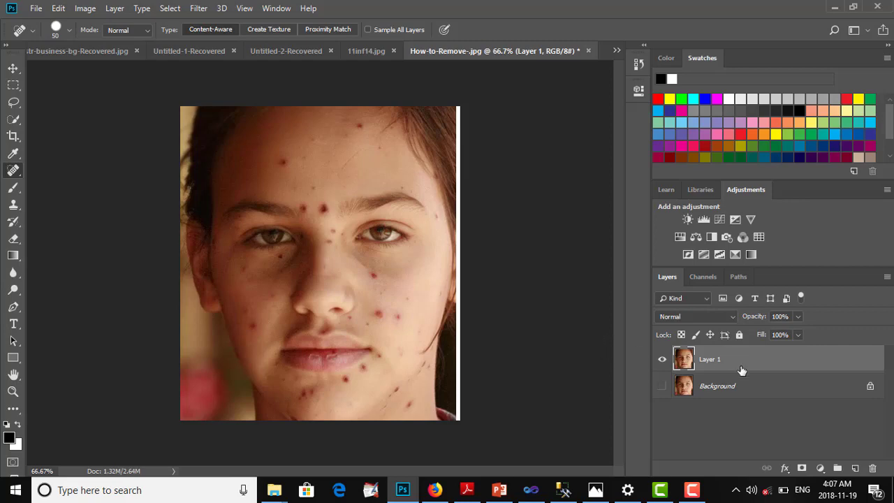
# Heal the three red blemishes on the cheek at the image's right with the Spot Healing Brush on Layer 1.
pyautogui.rightClick(13, 172)
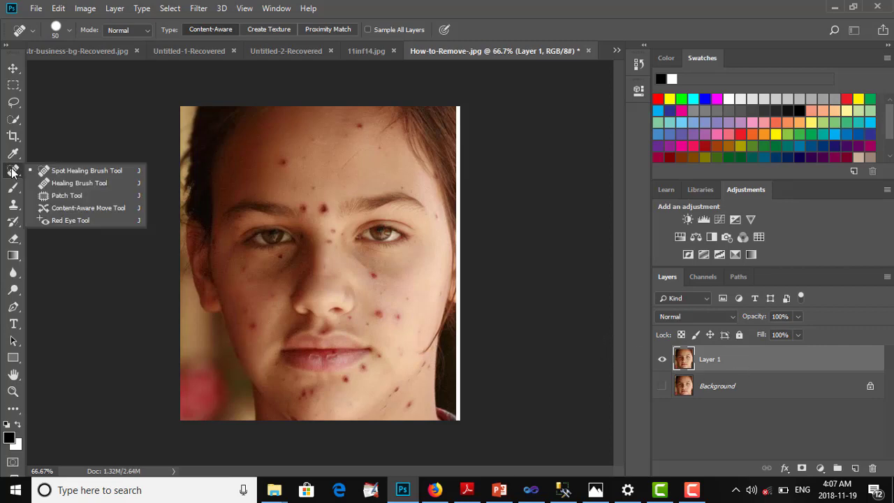
pyautogui.click(86, 171)
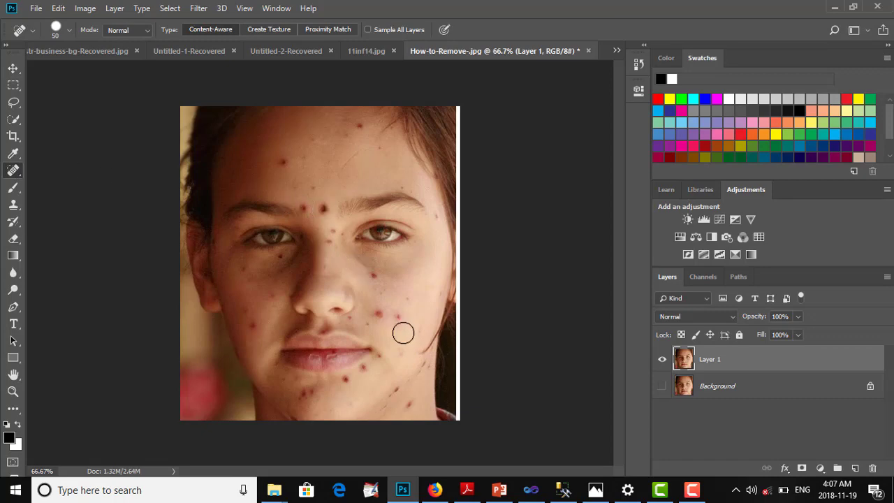
pyautogui.click(380, 315)
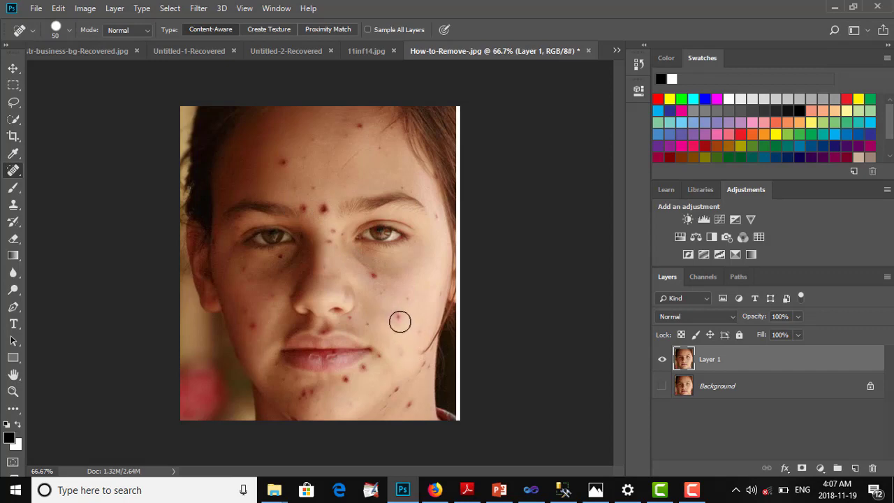
pyautogui.click(397, 322)
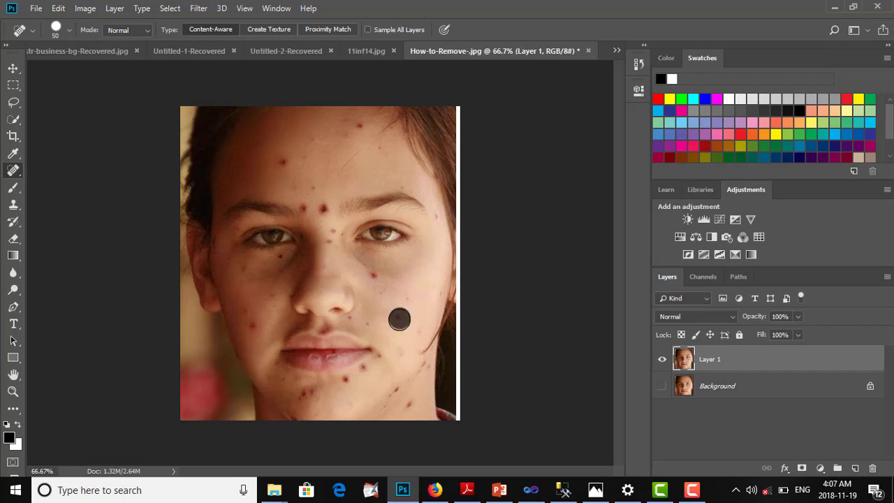
pyautogui.click(374, 276)
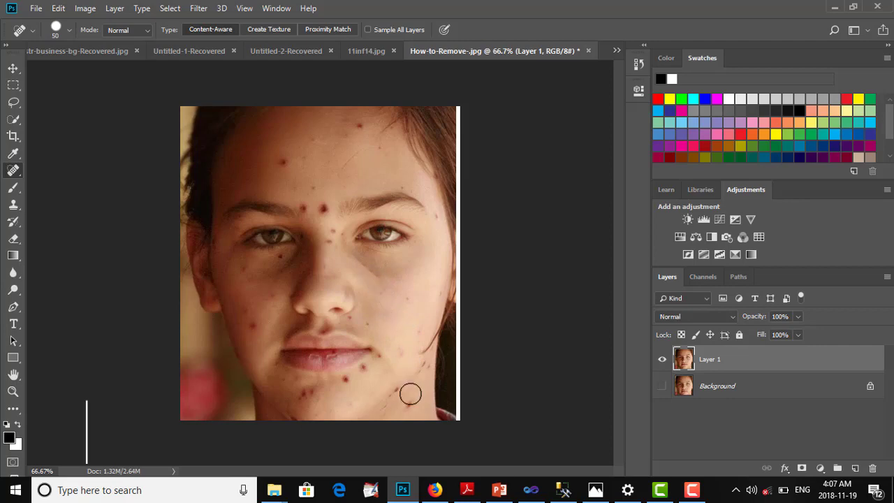
# Spot-heal the dark blemishes on the forehead, between the eyebrows and on the bridge of the nose.
pyautogui.click(362, 123)
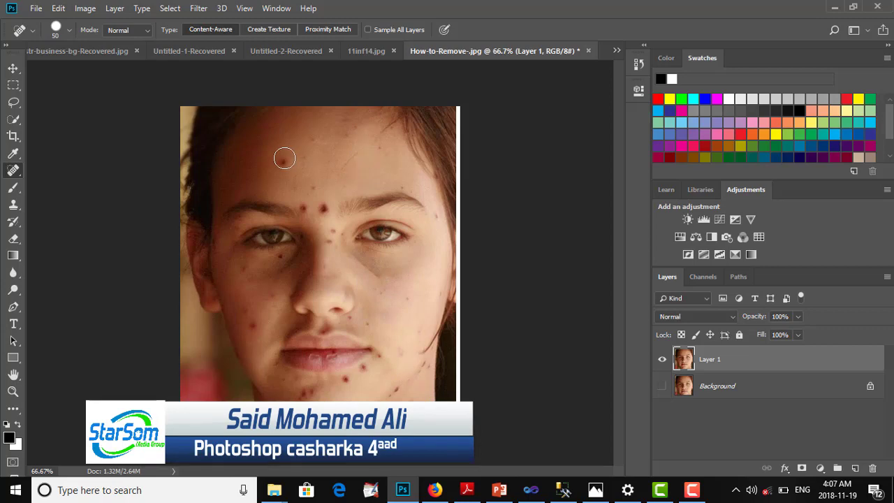
pyautogui.click(324, 205)
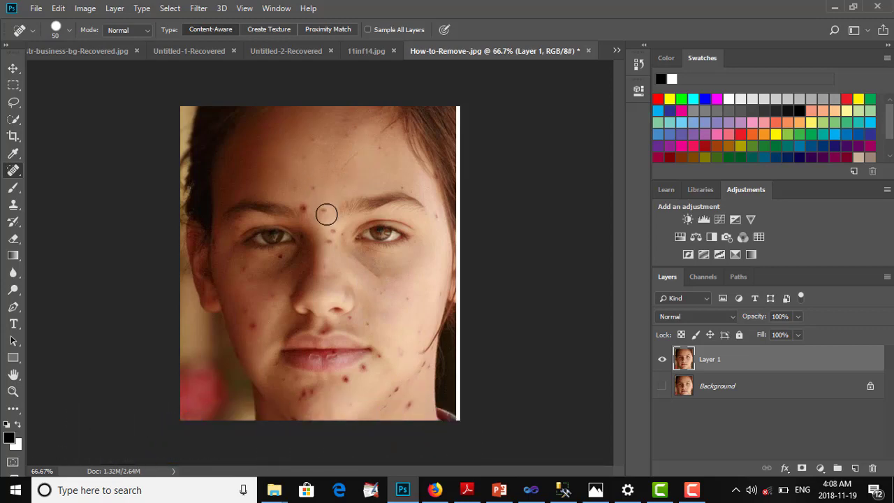
pyautogui.click(331, 228)
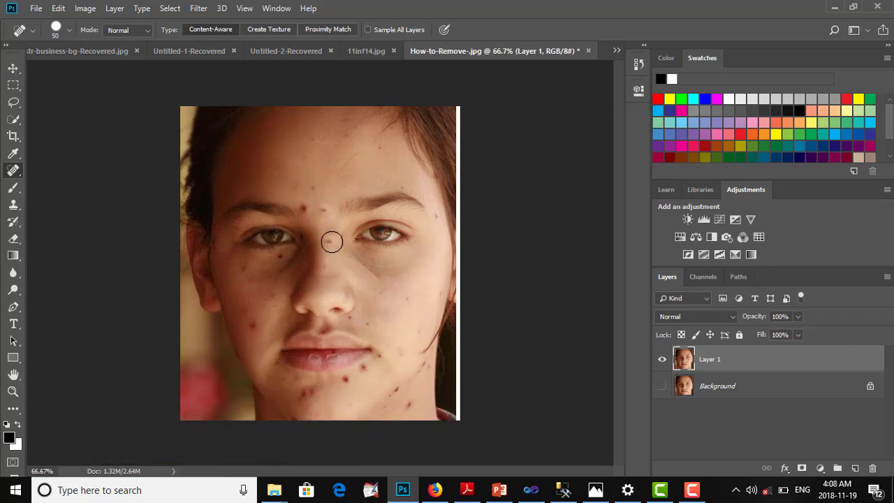
pyautogui.click(332, 240)
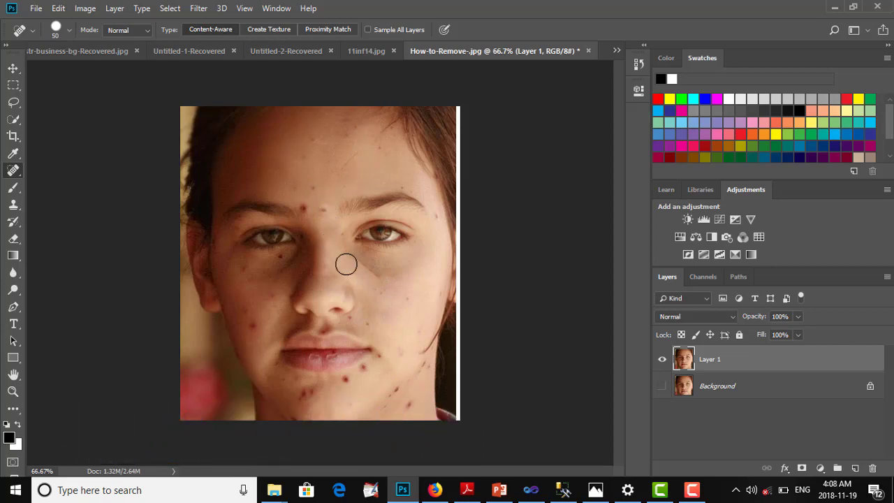
# Spot-heal the blemishes below the corner of the mouth, on the chin and along the jawline.
pyautogui.click(384, 362)
pyautogui.click(366, 373)
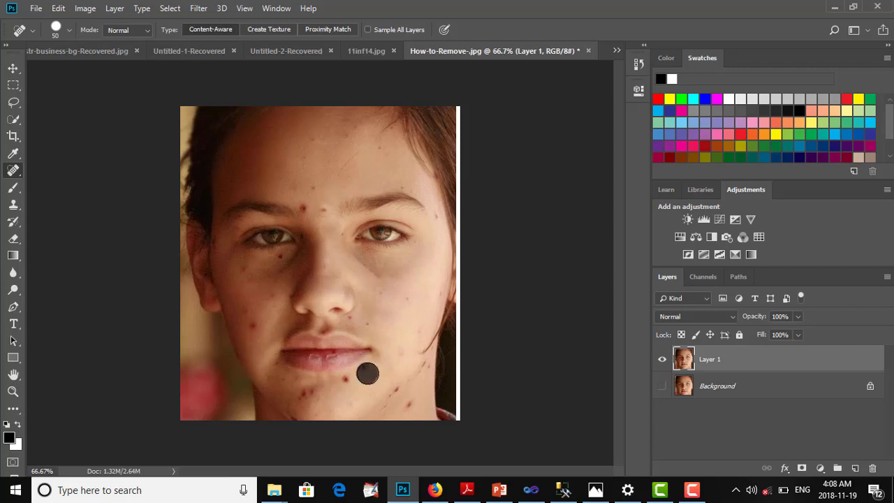
pyautogui.click(346, 380)
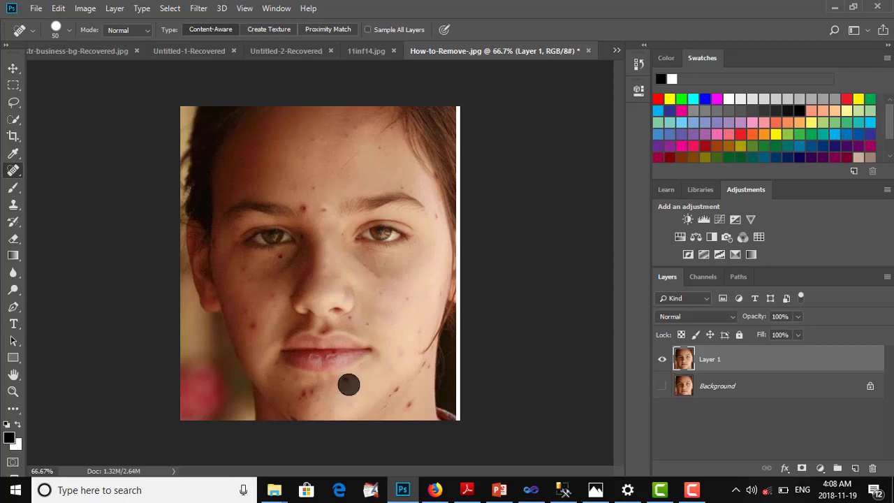
pyautogui.click(393, 389)
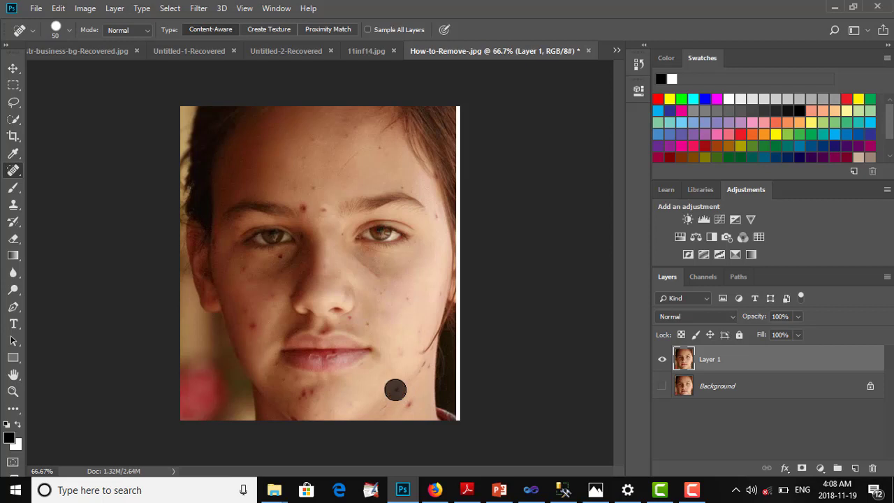
pyautogui.click(299, 394)
pyautogui.click(314, 391)
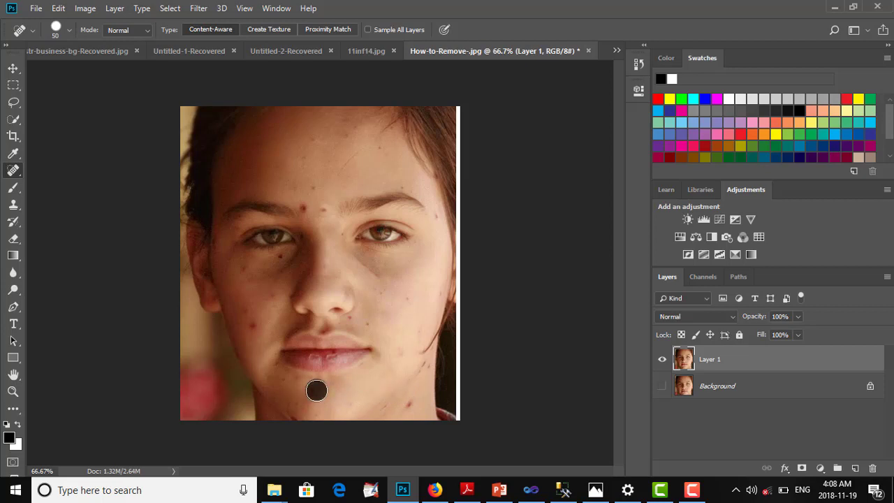
# Spot-heal the red blemish on the cheek at the image's left and the remaining marks between the eyebrows.
pyautogui.click(253, 324)
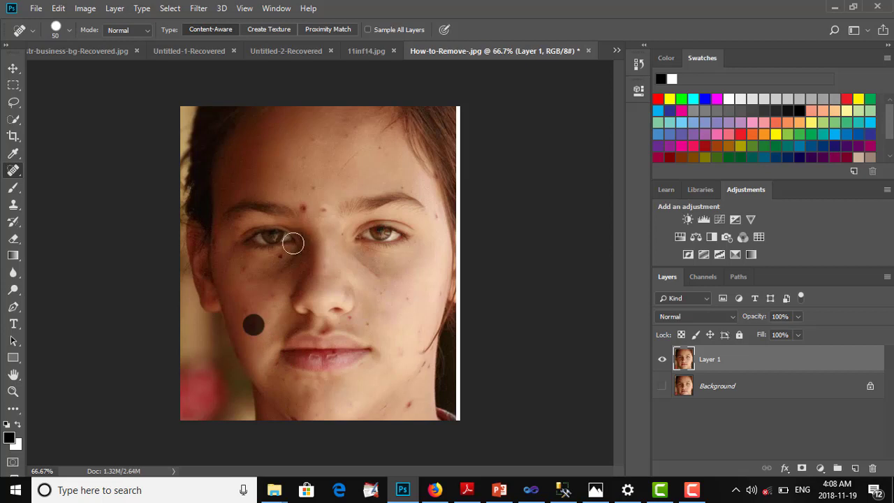
pyautogui.click(307, 204)
pyautogui.click(324, 210)
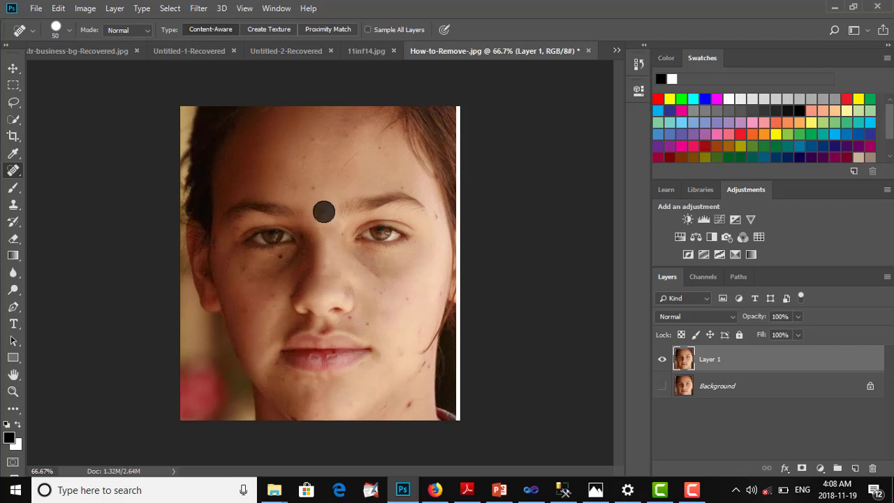
# Spot-heal the small marks above the mouth corner, on the cheek and under the eye at the image's left, and on the lower chin.
pyautogui.click(357, 320)
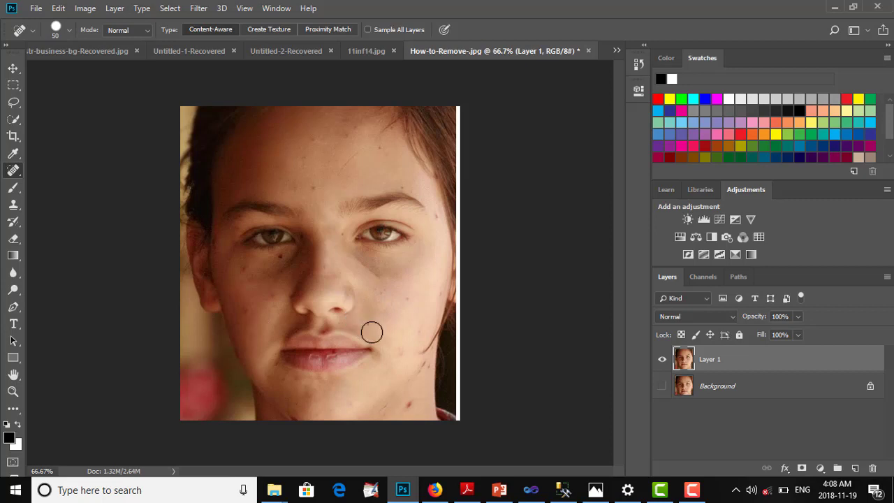
pyautogui.click(371, 322)
pyautogui.click(239, 309)
pyautogui.click(273, 296)
pyautogui.click(242, 268)
pyautogui.click(281, 265)
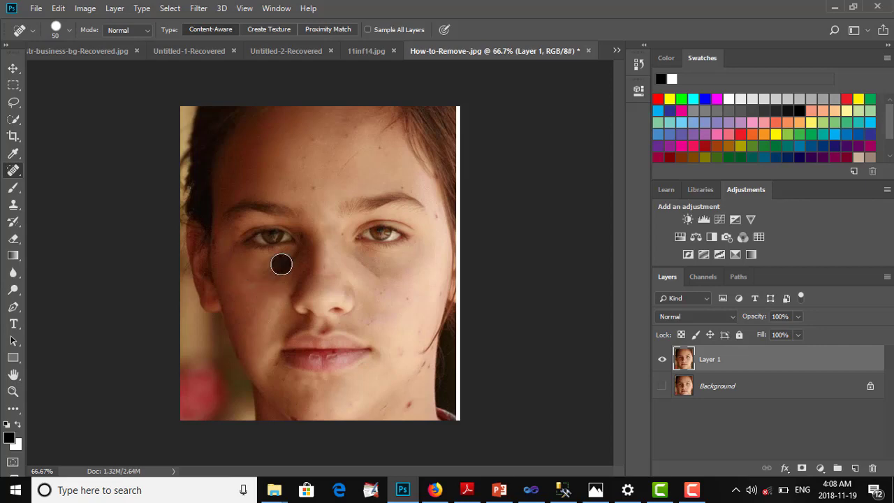
pyautogui.click(295, 413)
pyautogui.moveTo(693, 491)
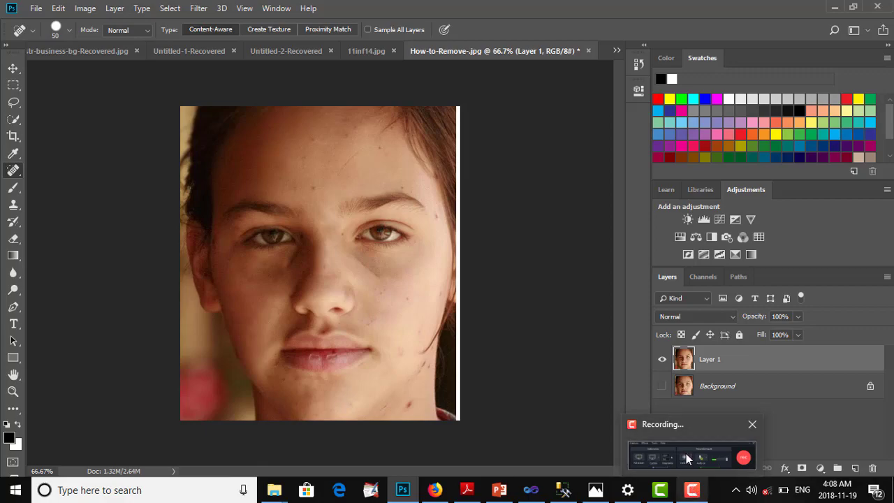
pyautogui.moveTo(702, 456)
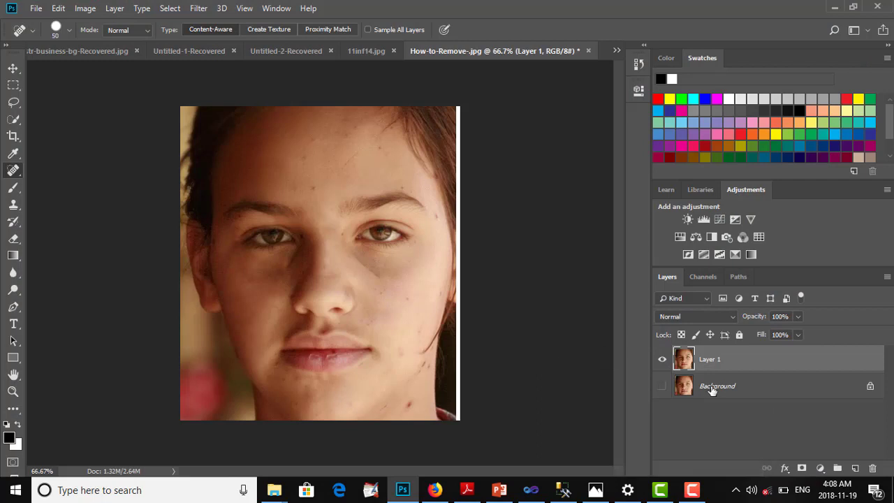
# Show the Background and toggle Layer 1's visibility repeatedly to compare the face before and after healing, leaving both layers visible.
pyautogui.click(662, 386)
pyautogui.click(662, 360)
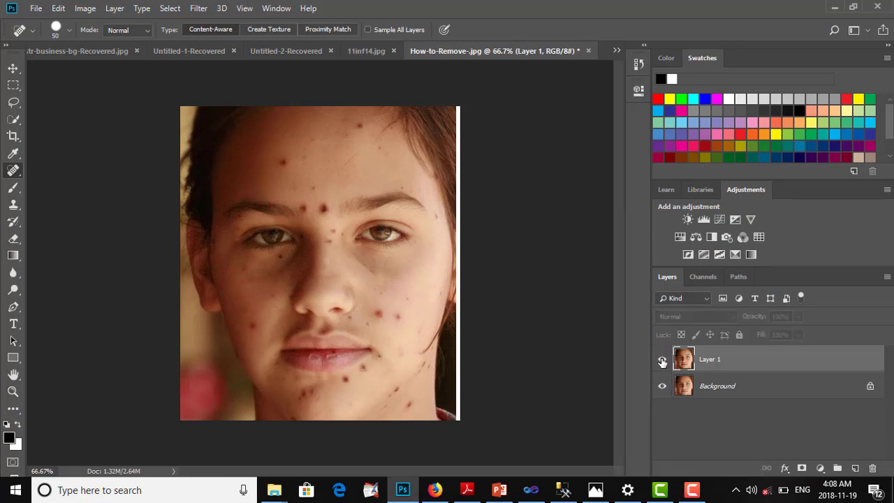
pyautogui.click(662, 359)
pyautogui.click(662, 361)
pyautogui.click(662, 360)
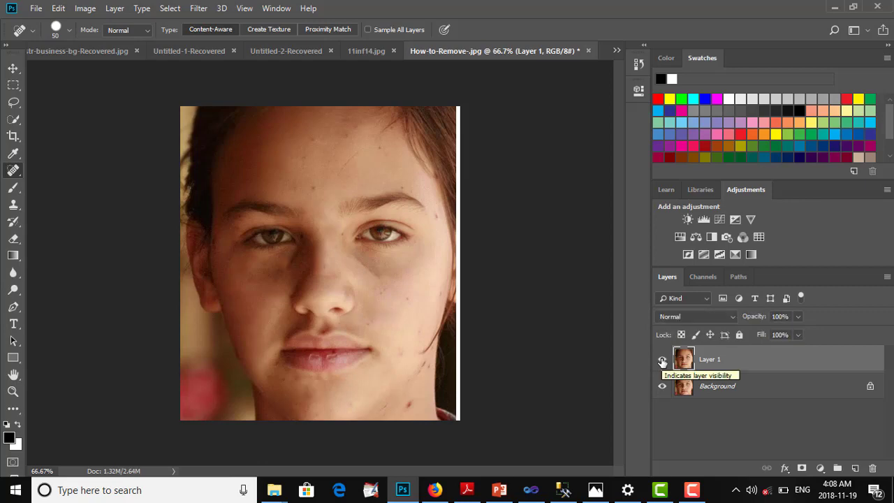
pyautogui.click(662, 361)
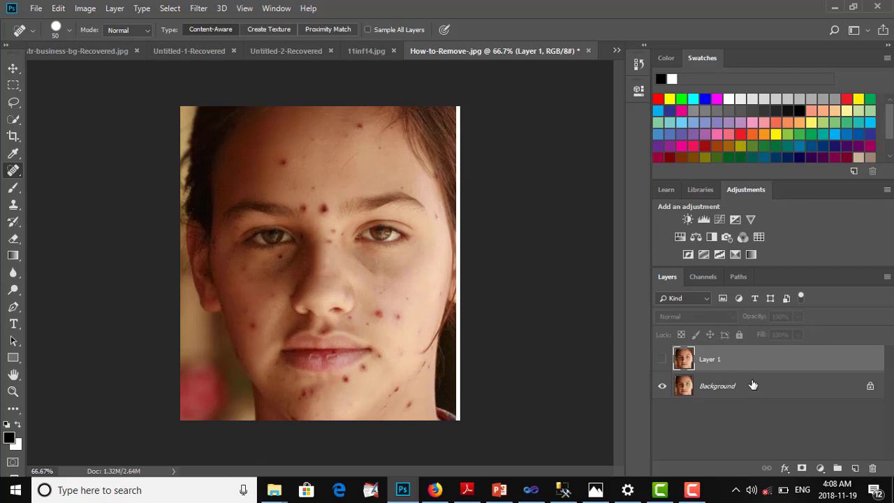
pyautogui.click(663, 361)
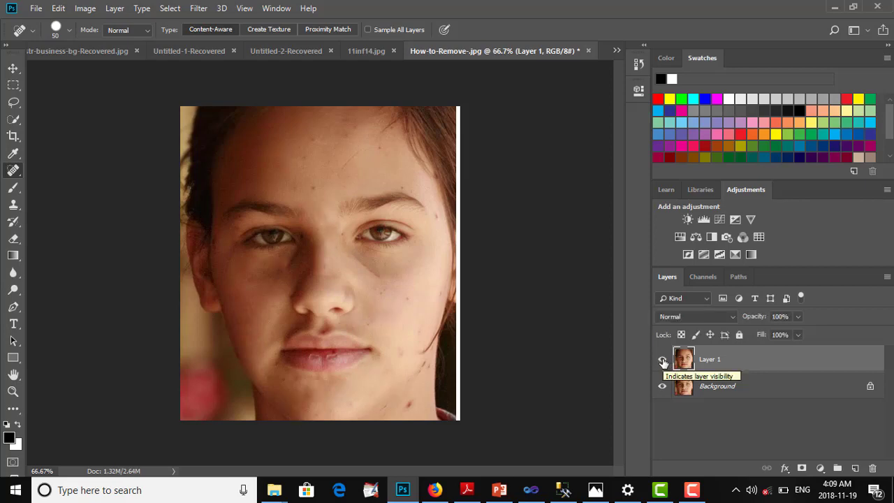
pyautogui.click(663, 361)
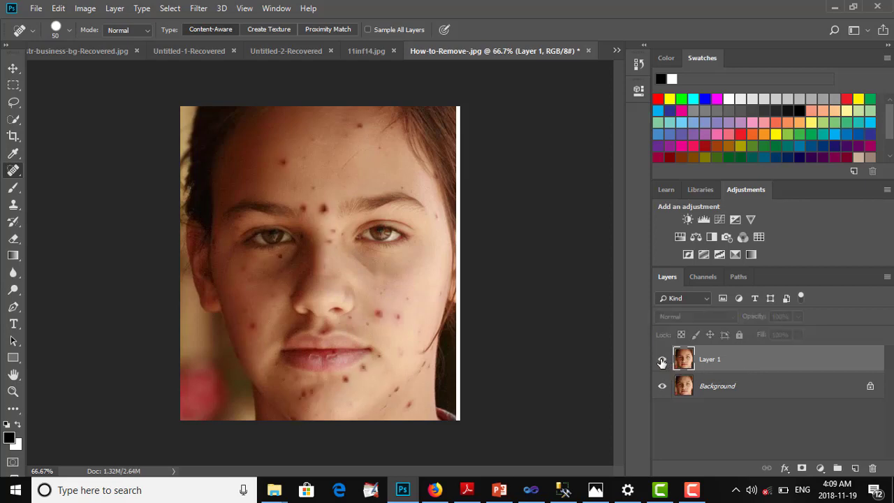
pyautogui.click(662, 362)
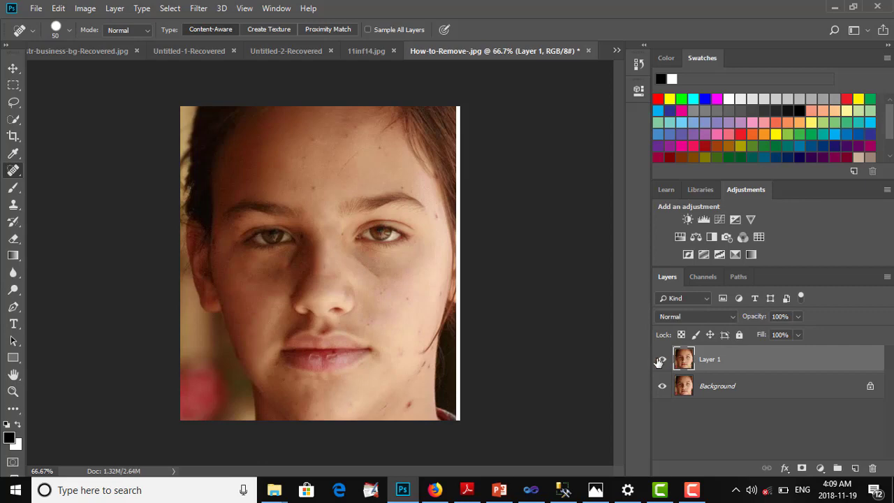
pyautogui.click(662, 361)
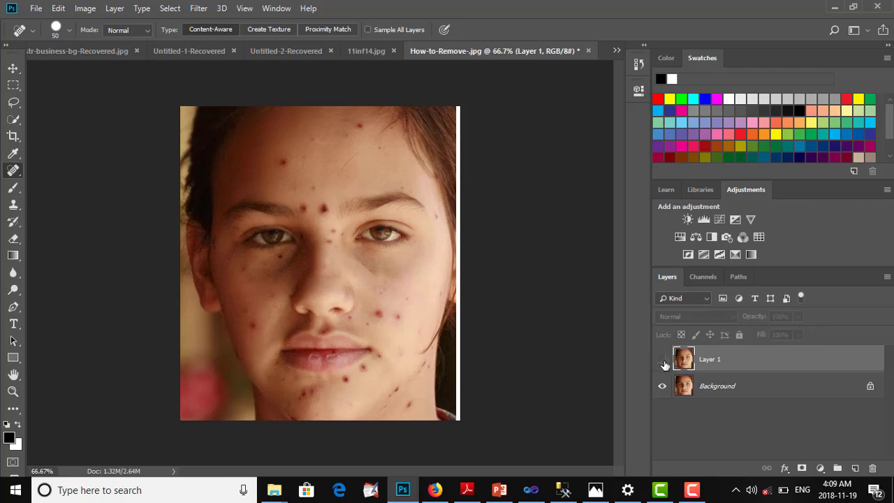
pyautogui.click(660, 362)
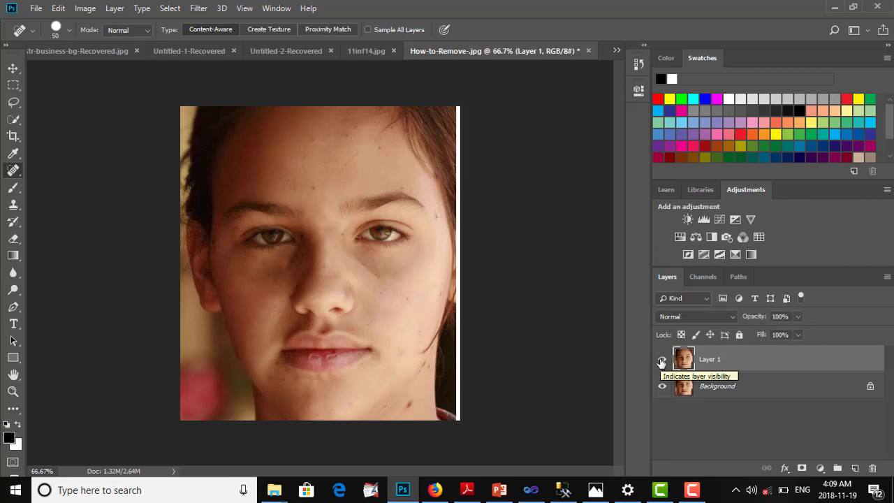
pyautogui.click(661, 361)
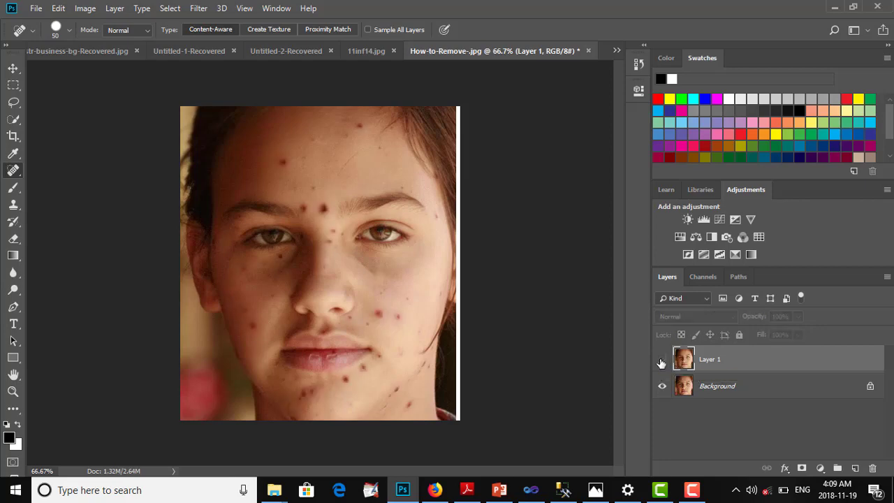
pyautogui.click(661, 362)
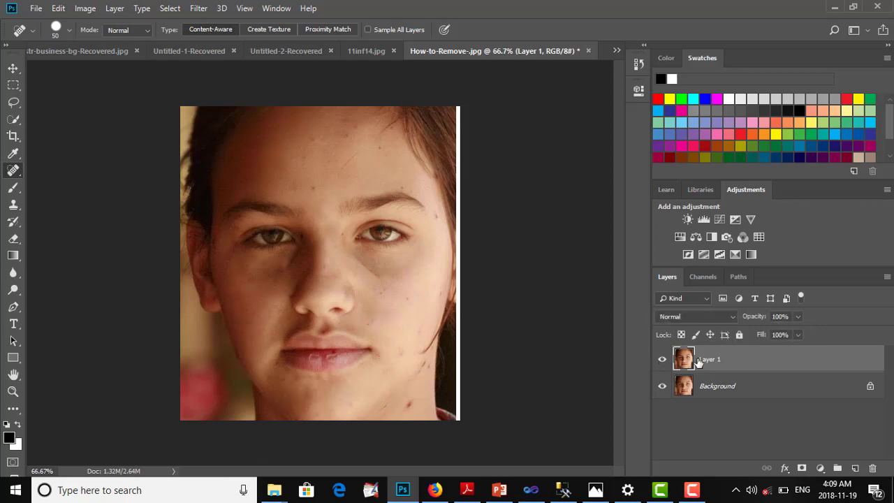
# Delete the retouched Layer 1, keeping only the original Background layer.
pyautogui.moveTo(810, 363)
pyautogui.mouseDown()
pyautogui.moveTo(845, 437)
pyautogui.moveTo(872, 468)
pyautogui.mouseUp()
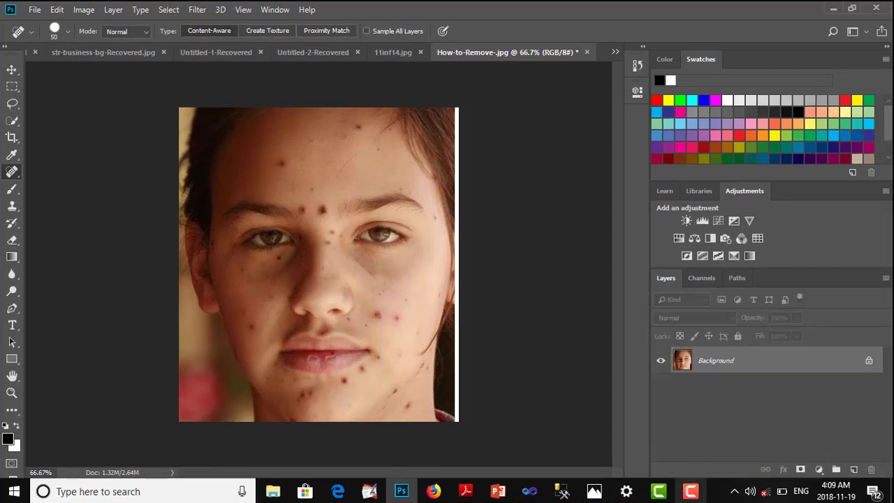
pyautogui.click(691, 491)
pyautogui.click(840, 450)
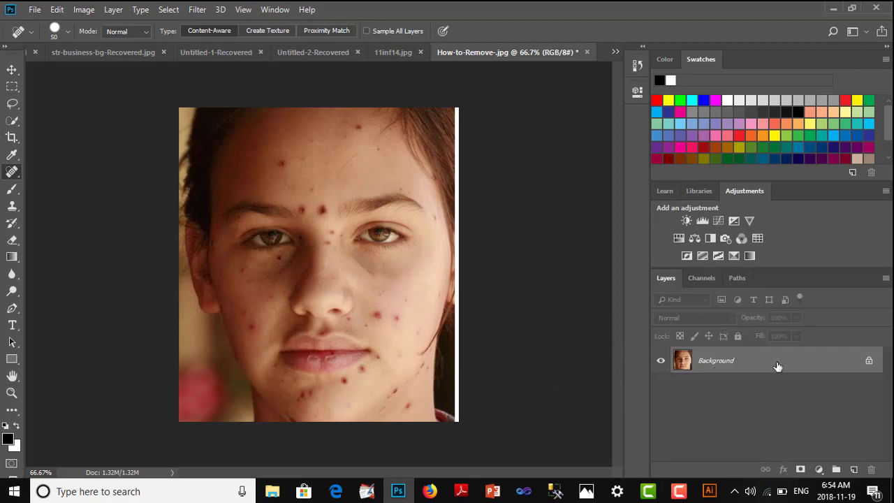
pyautogui.rightClick(10, 172)
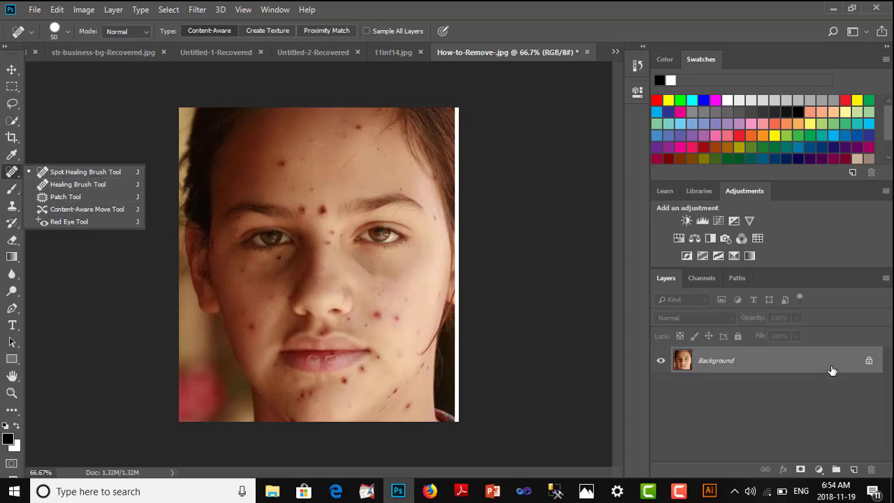
# Duplicate the Background layer and hide the original, keeping the copy visible and selected.
pyautogui.moveTo(850, 370); pyautogui.dragTo(855, 470)
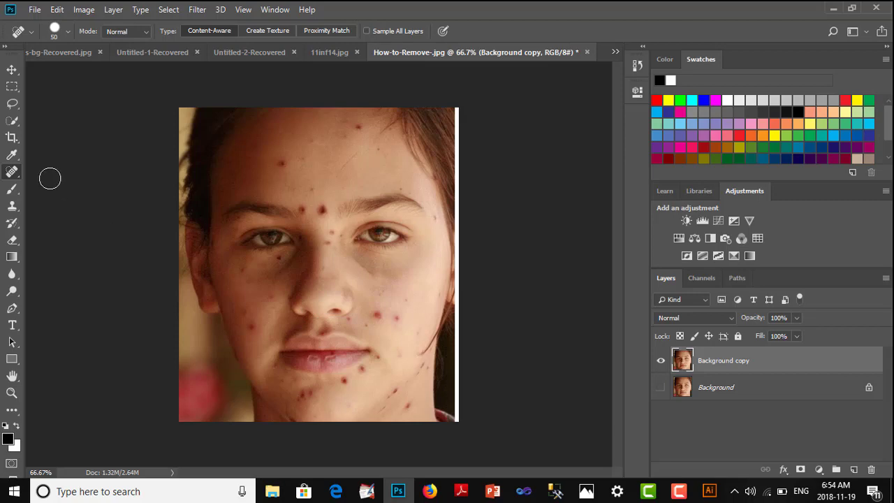
# Activate the Healing Brush Tool and try it on the cheek blemish beside the nose without defining a source point.
pyautogui.rightClick(12, 172)
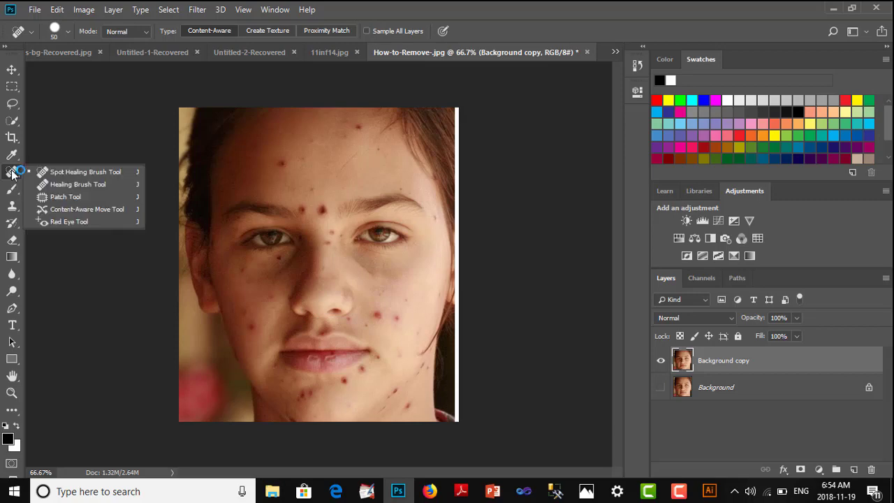
pyautogui.click(68, 185)
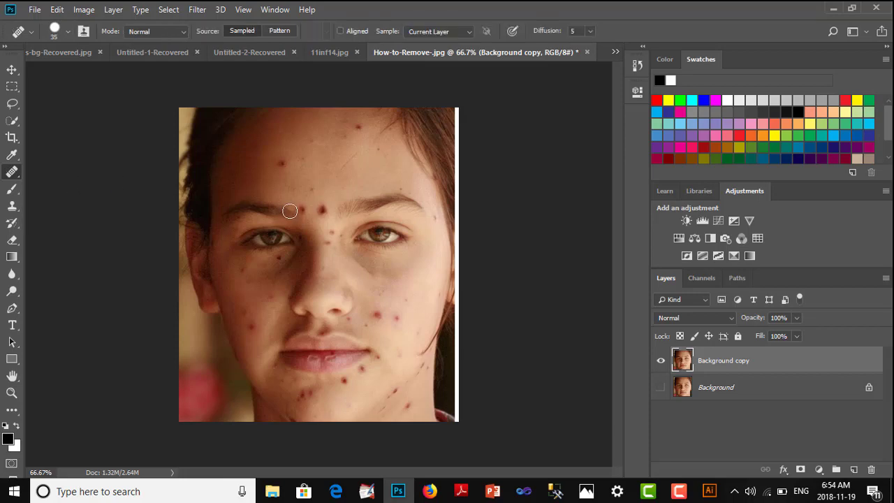
pyautogui.rightClick(9, 177)
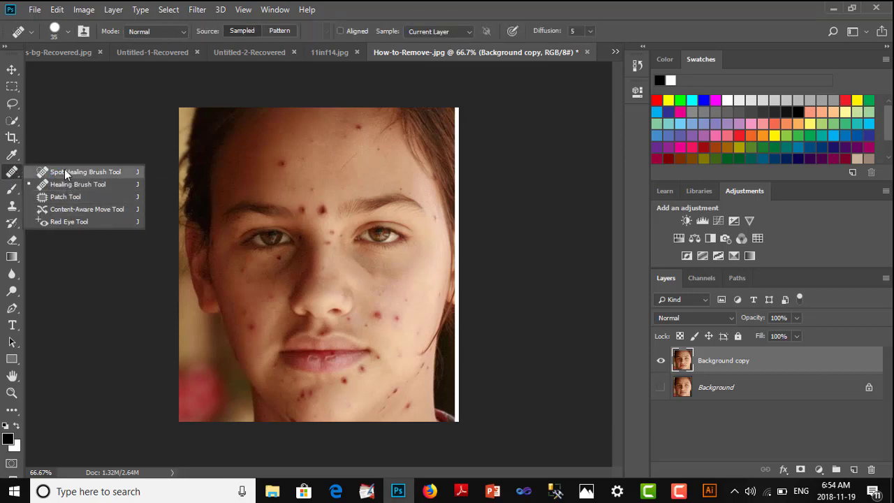
pyautogui.click(8, 177)
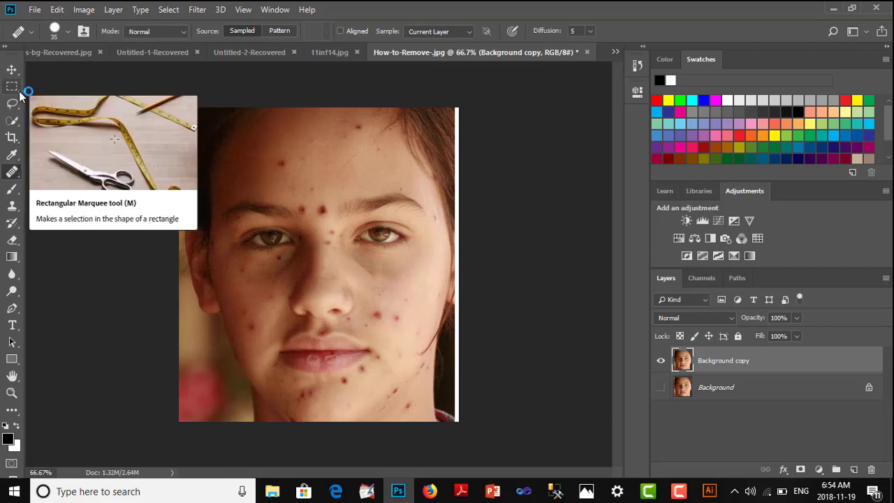
pyautogui.rightClick(12, 174)
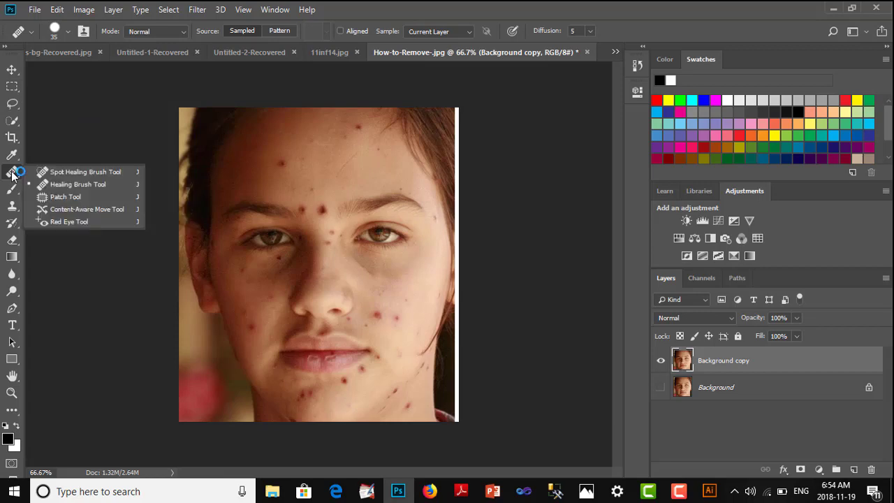
pyautogui.click(77, 183)
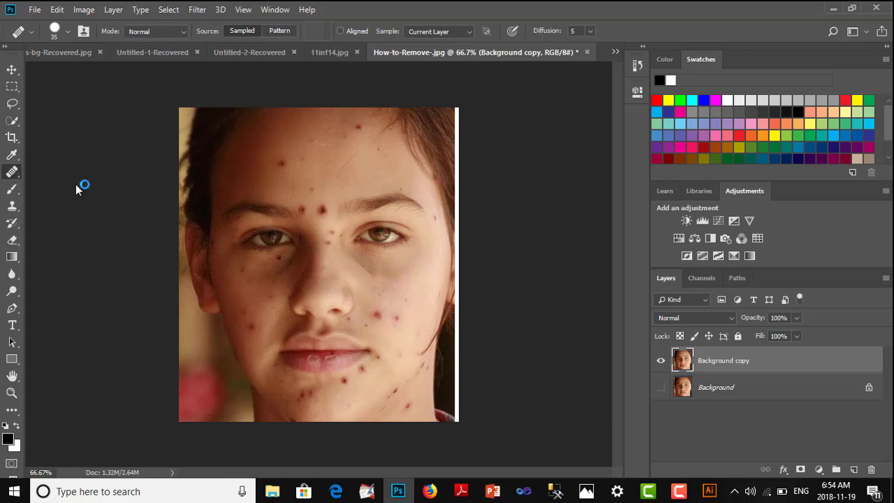
pyautogui.click(380, 305)
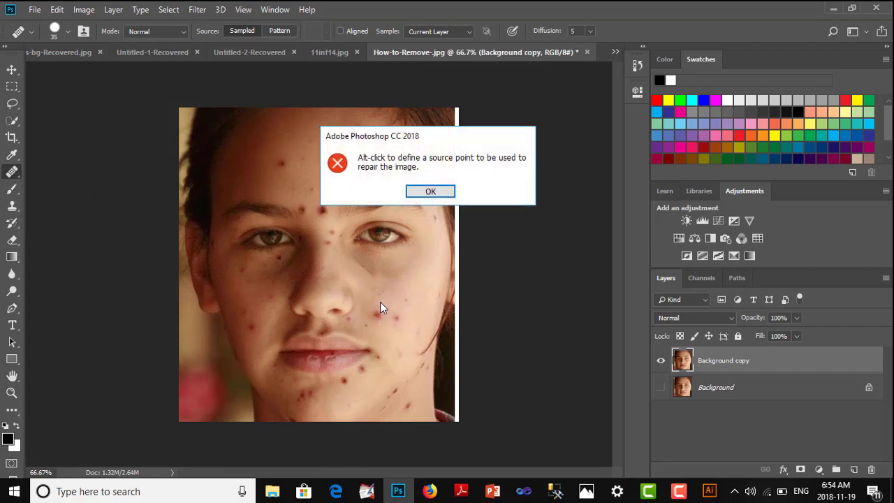
pyautogui.click(431, 192)
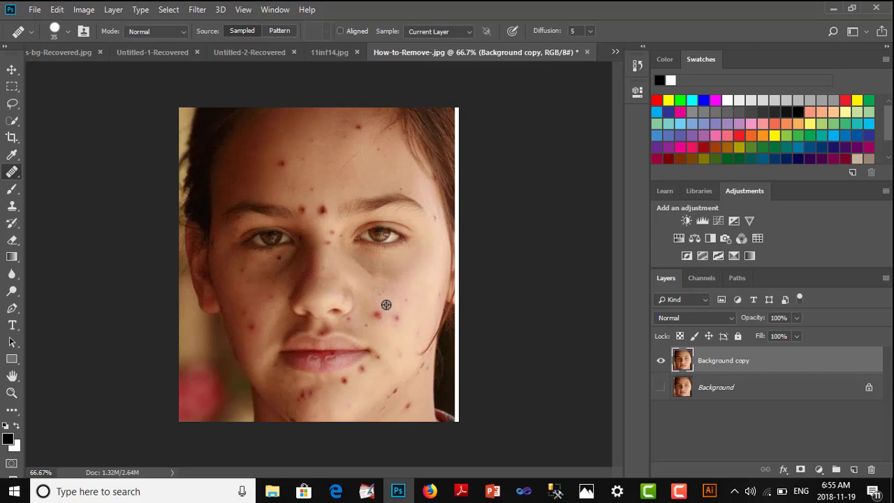
# Try the Healing Brush on the red cheek blemish beside the nose using sampled skin, and undo the stroke.
pyautogui.click(379, 317)
pyautogui.hotkey('ctrl', '+')
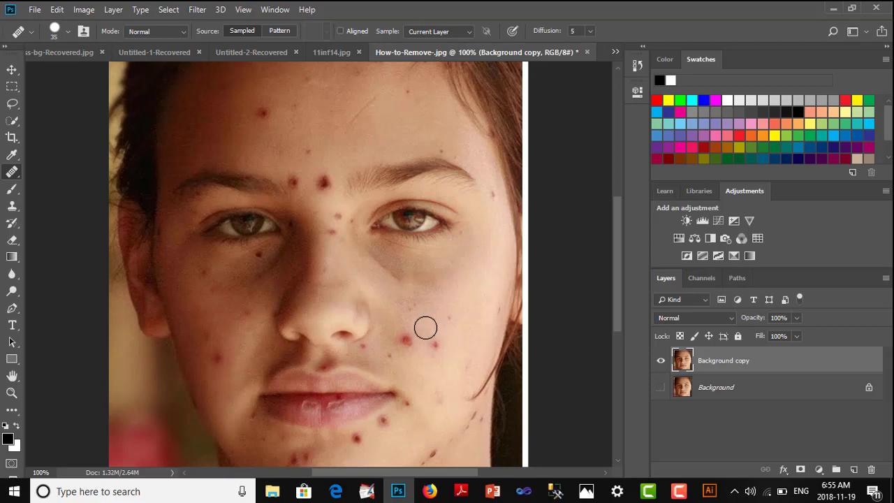
pyautogui.click(409, 341)
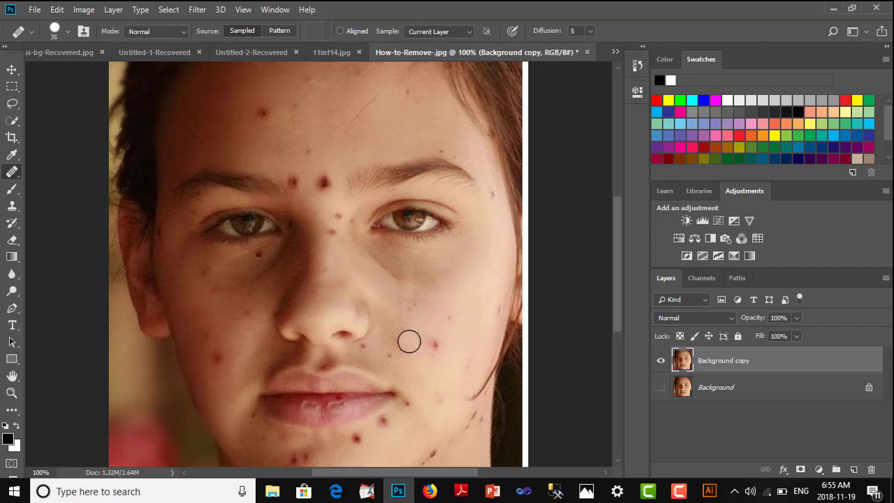
pyautogui.hotkey('ctrl', 'z')
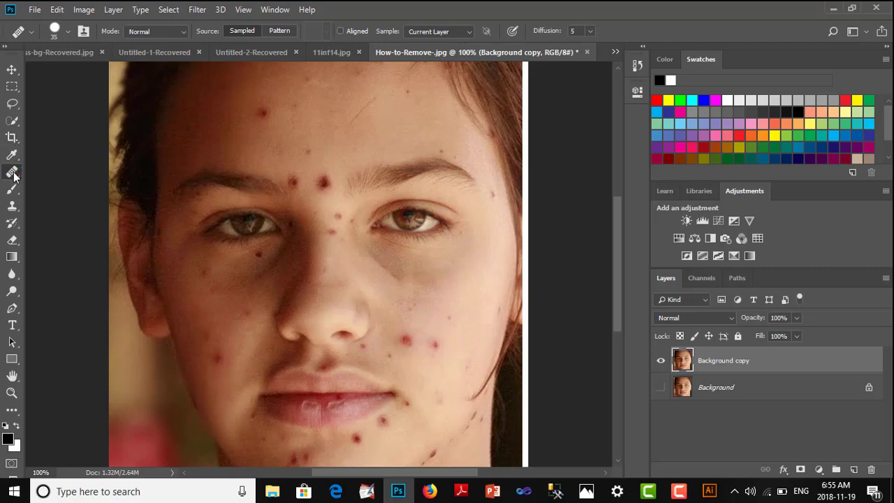
# Try the Spot Healing Brush on the same red cheek blemish and undo the stroke.
pyautogui.rightClick(14, 174)
pyautogui.click(65, 170)
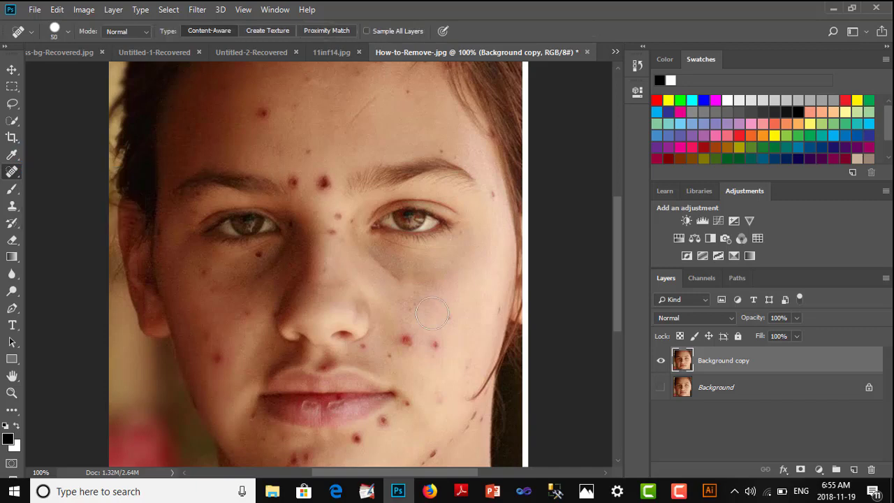
pyautogui.click(408, 341)
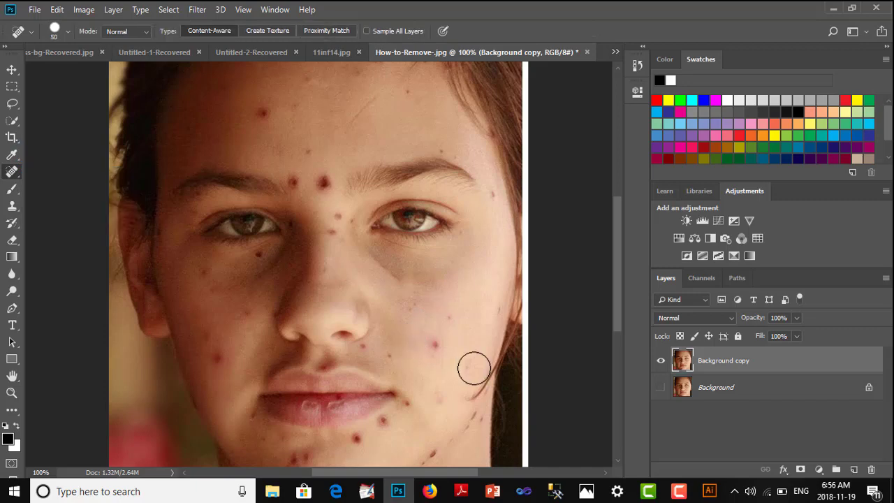
pyautogui.hotkey('ctrl', 'z')
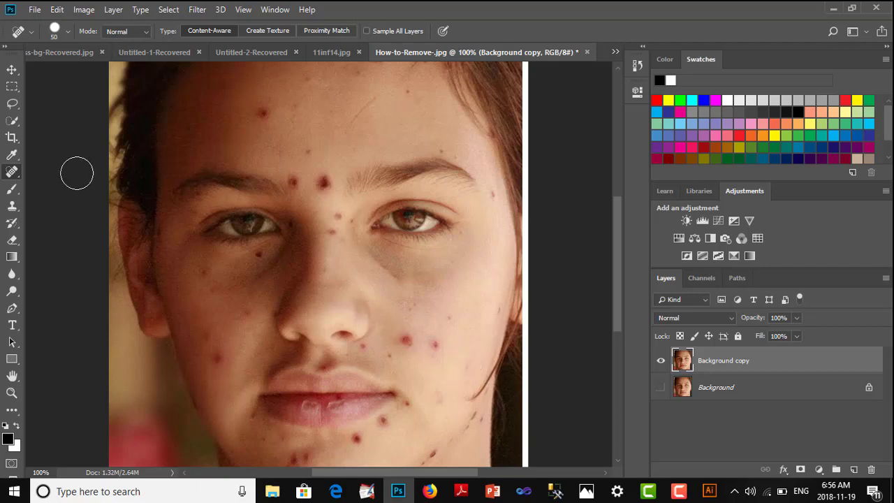
# With the Healing Brush, sample clean cheek skin and heal the two red blemishes on the cheek beside the nose.
pyautogui.rightClick(17, 175)
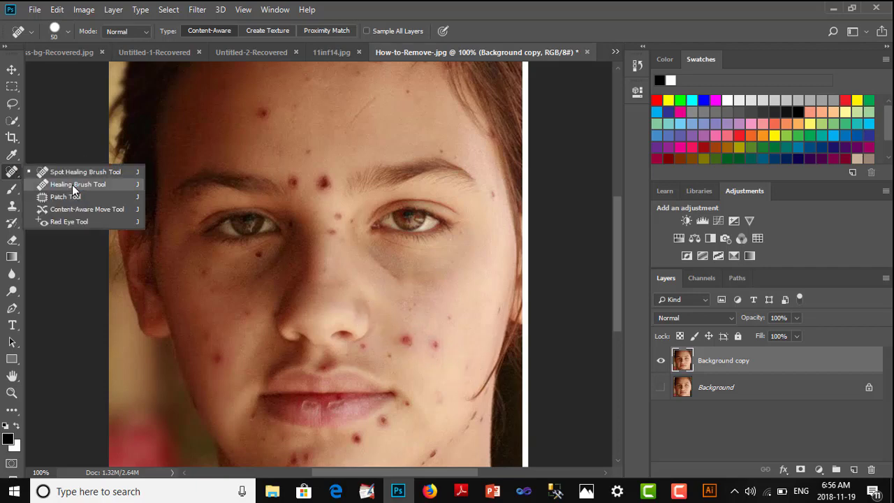
pyautogui.click(72, 184)
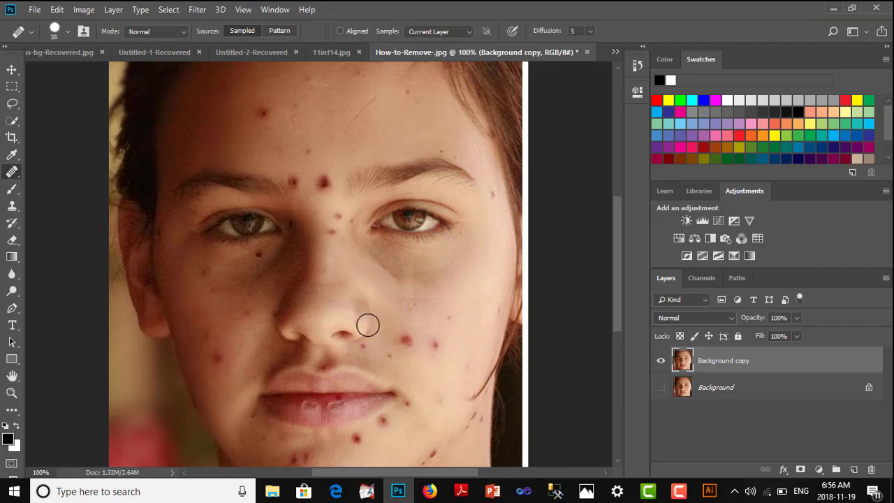
pyautogui.keyDown('alt'); pyautogui.click(421, 326); pyautogui.keyUp('alt')
pyautogui.click(408, 340)
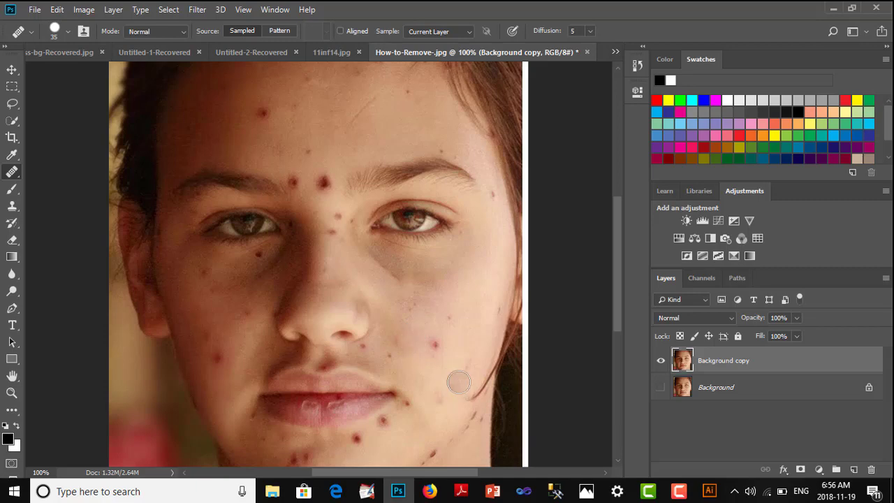
pyautogui.click(437, 347)
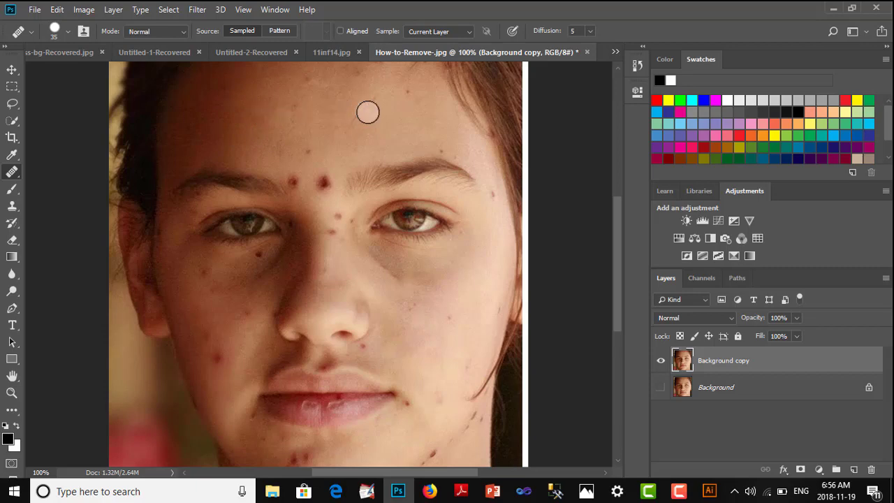
# Heal the blemish beside the inner eyebrow and the marks on the shaded cheek, sampling clean skin from that cheek.
pyautogui.click(292, 182)
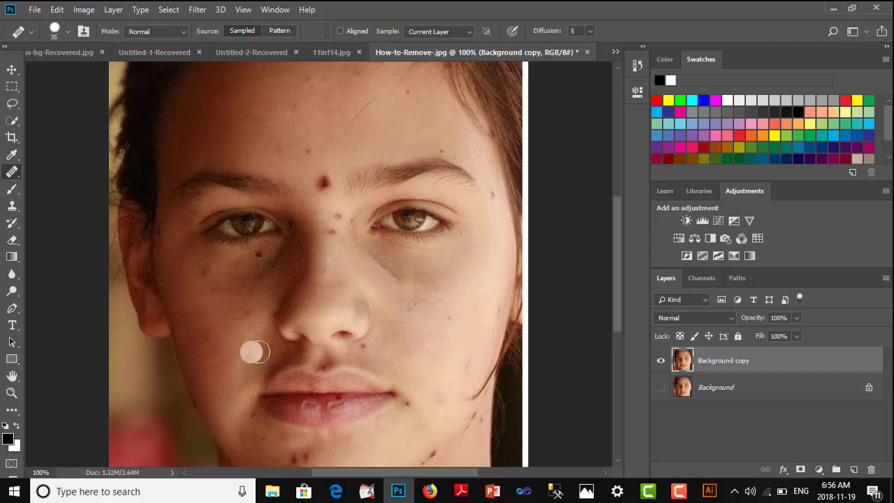
pyautogui.press('super')
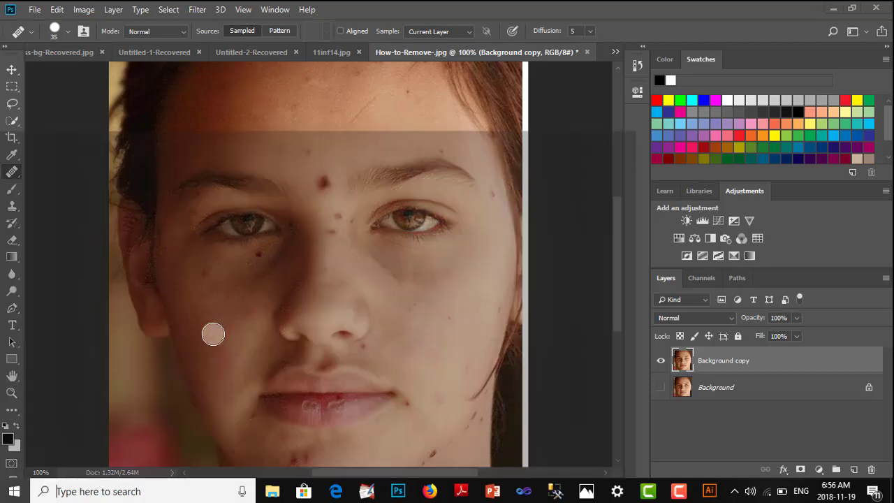
pyautogui.press('super')
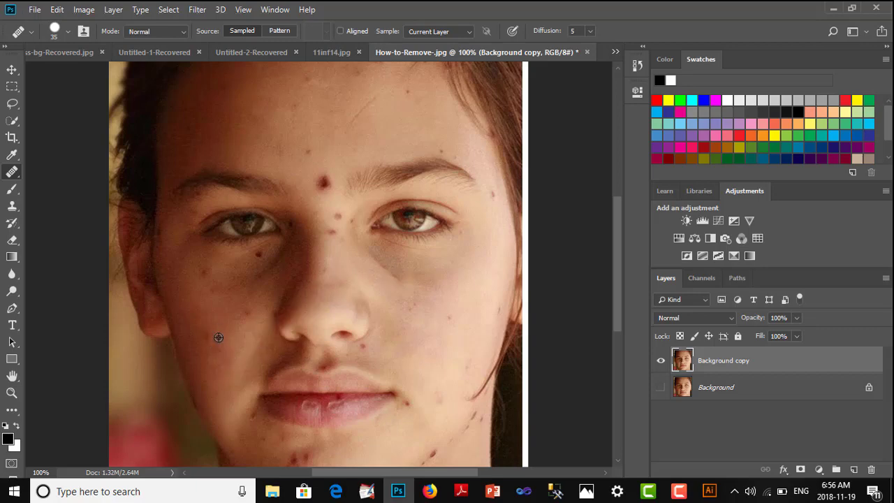
pyautogui.keyDown('alt'); pyautogui.click(219, 338); pyautogui.keyUp('alt')
pyautogui.click(253, 323)
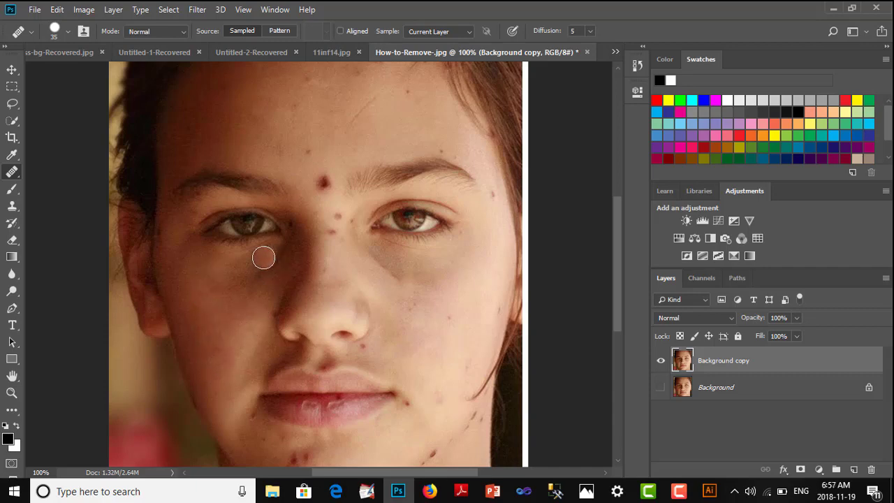
# Heal the large dark blemish between the eyebrows and the small spots on the bridge of the nose.
pyautogui.click(328, 181)
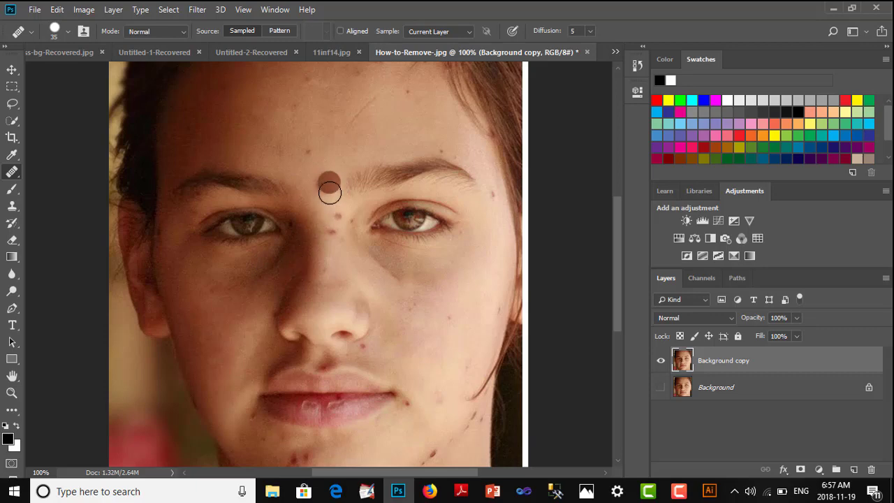
pyautogui.click(330, 206)
pyautogui.click(322, 182)
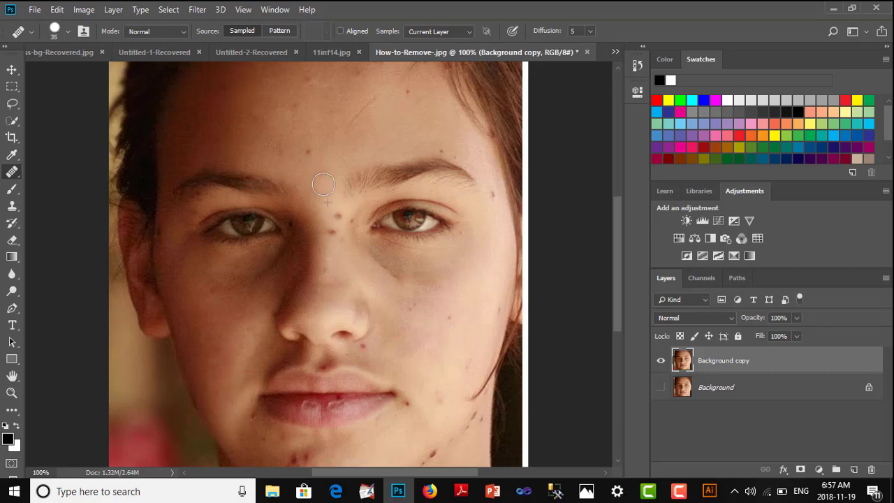
pyautogui.moveTo(319, 234); pyautogui.dragTo(324, 256)
pyautogui.click(333, 221)
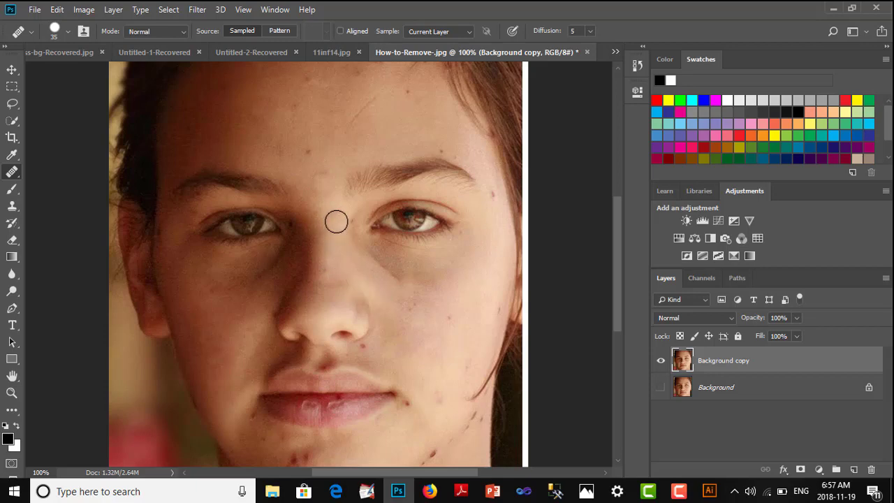
# Sample clean skin near the mouth corner and heal the mark beside it and the blemishes on the lower chin.
pyautogui.keyDown('alt'); pyautogui.click(422, 413); pyautogui.keyUp('alt')
pyautogui.click(410, 408)
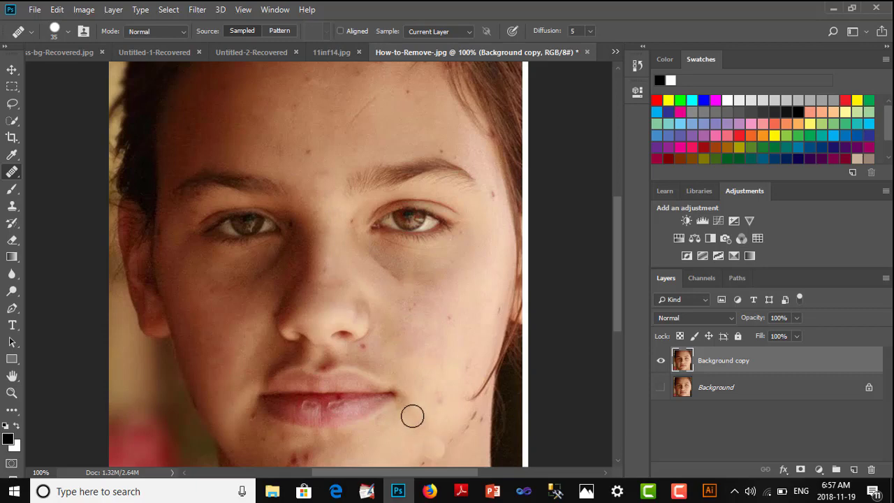
pyautogui.moveTo(313, 460); pyautogui.dragTo(308, 459)
pyautogui.click(300, 461)
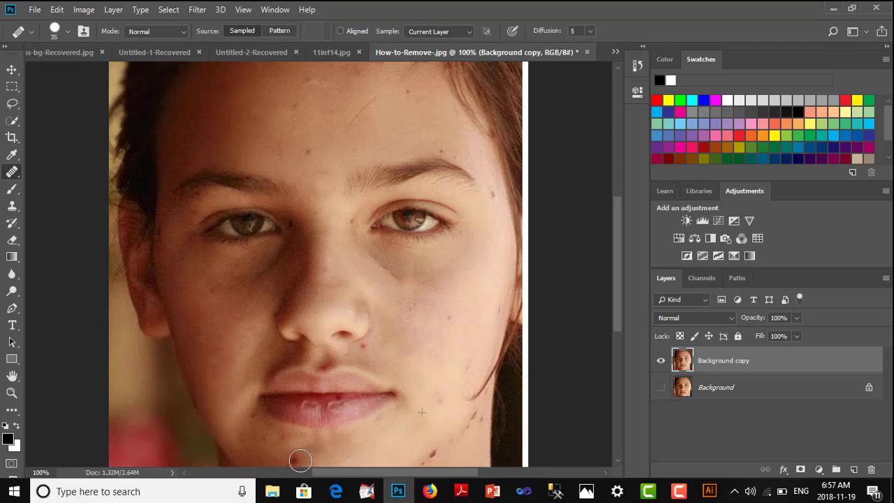
pyautogui.click(299, 459)
pyautogui.click(433, 400)
# Show the Background and toggle Background copy's visibility repeatedly to compare the face before and after healing, leaving both layers visible.
pyautogui.click(661, 360)
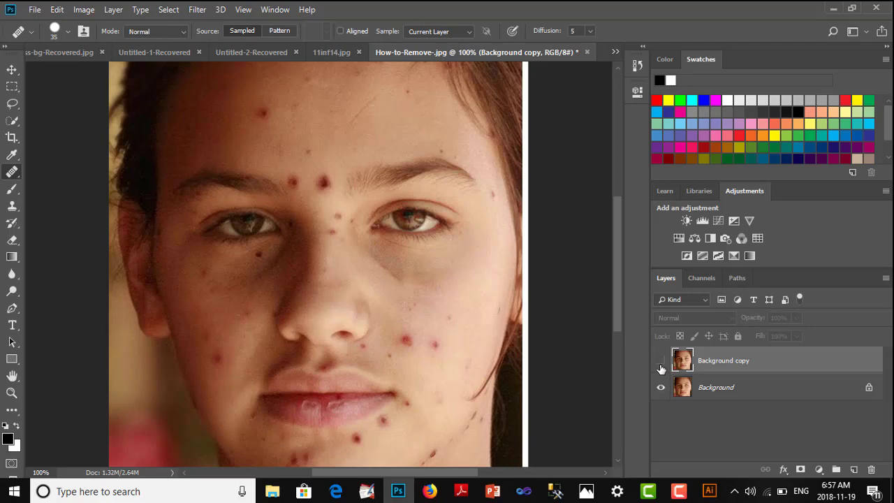
pyautogui.click(660, 360)
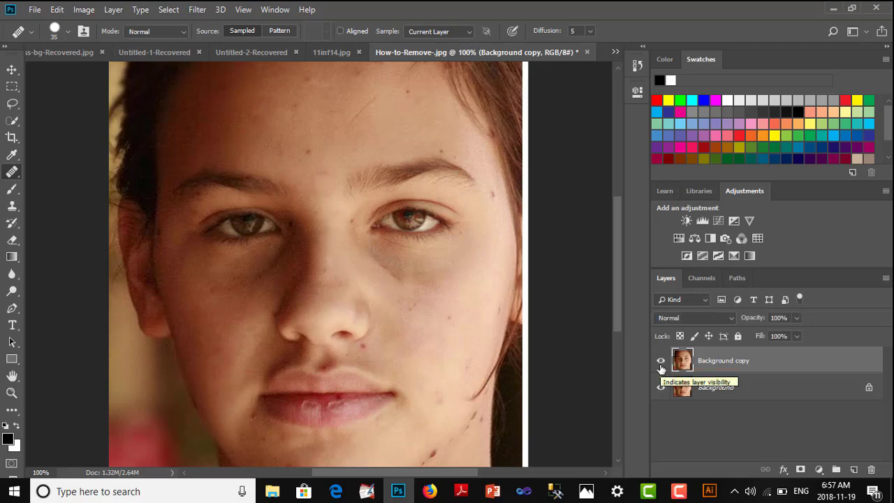
pyautogui.click(660, 362)
pyautogui.click(660, 362)
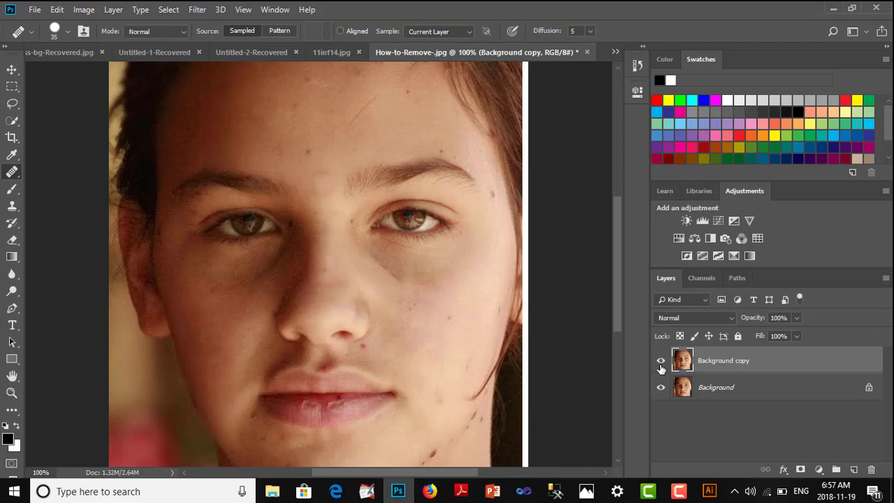
pyautogui.click(662, 366)
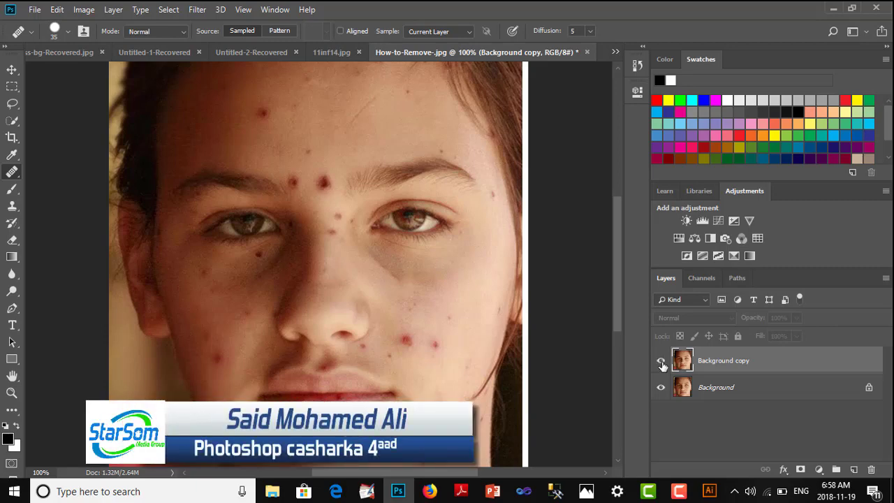
pyautogui.click(661, 363)
pyautogui.click(661, 363)
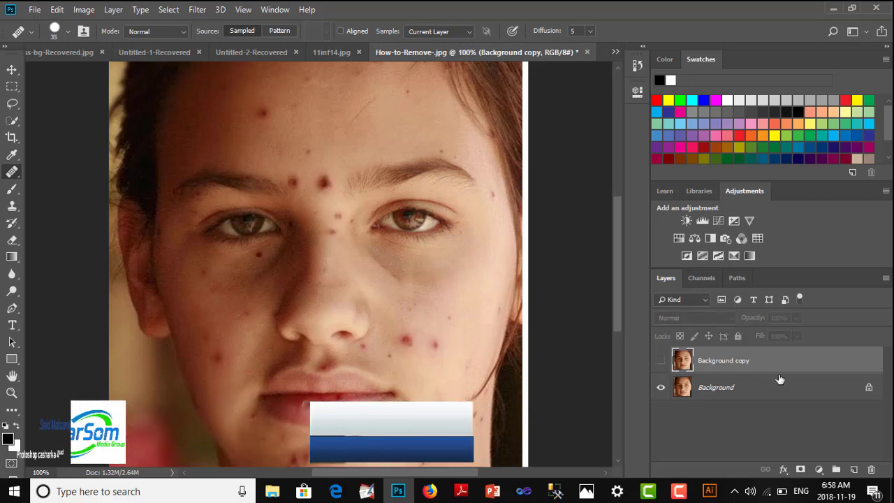
pyautogui.click(660, 363)
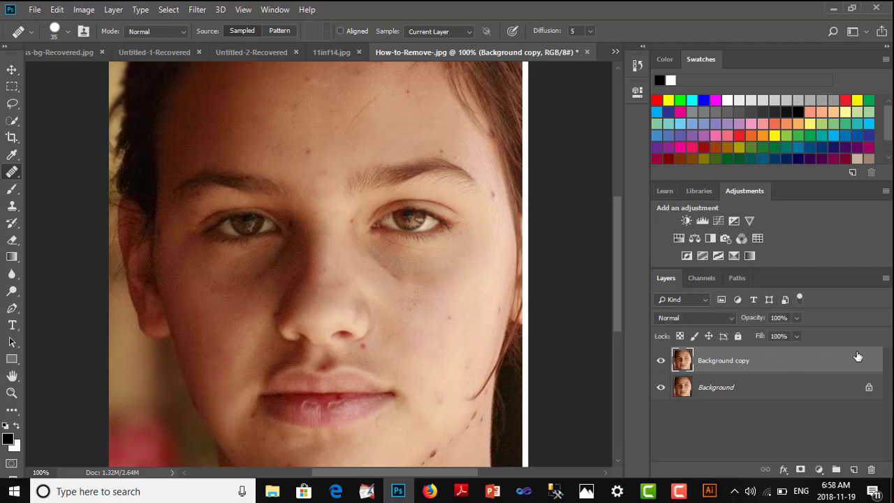
# Replace the healed Background copy with a fresh duplicate of the Background layer, and hide the original Background.
pyautogui.moveTo(856, 362); pyautogui.dragTo(872, 468)
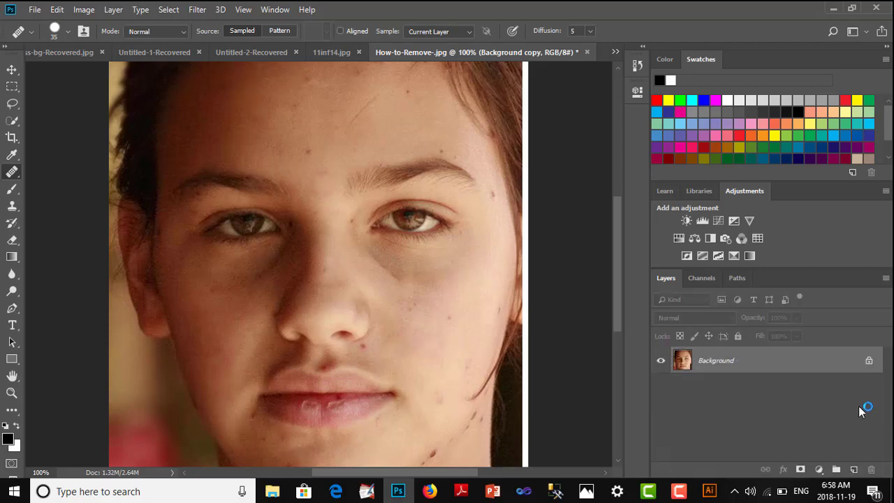
pyautogui.rightClick(841, 371)
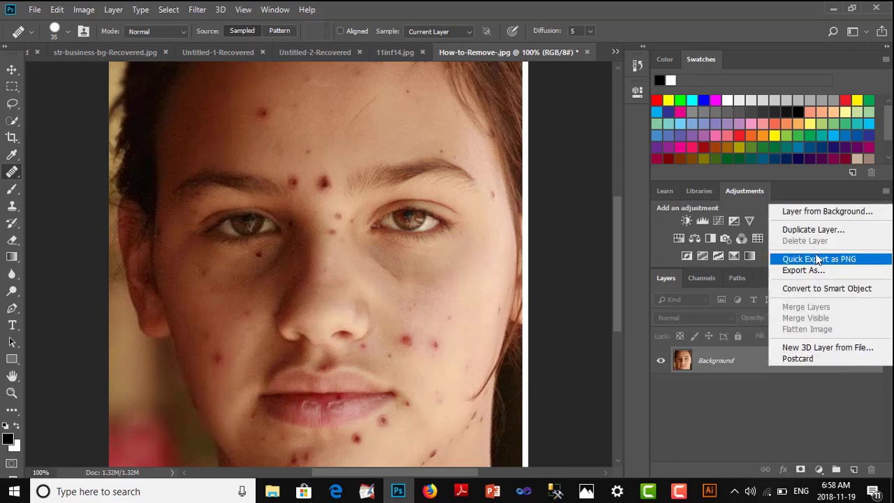
pyautogui.click(815, 231)
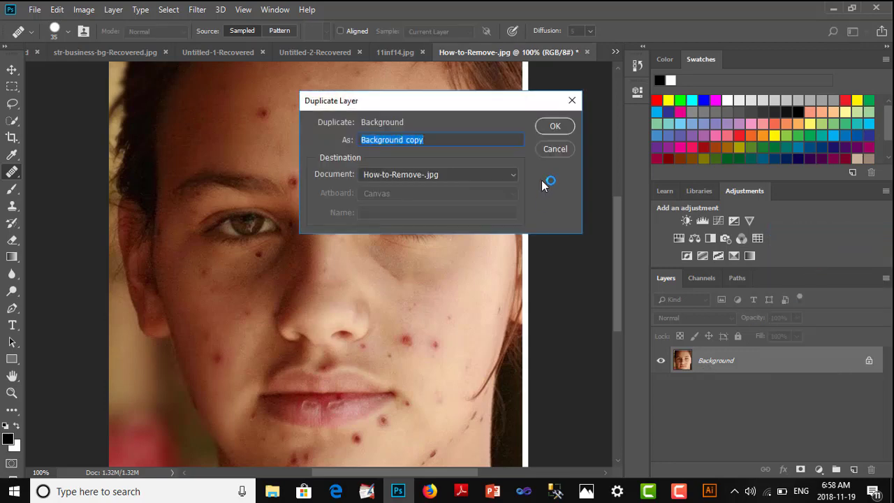
pyautogui.click(554, 125)
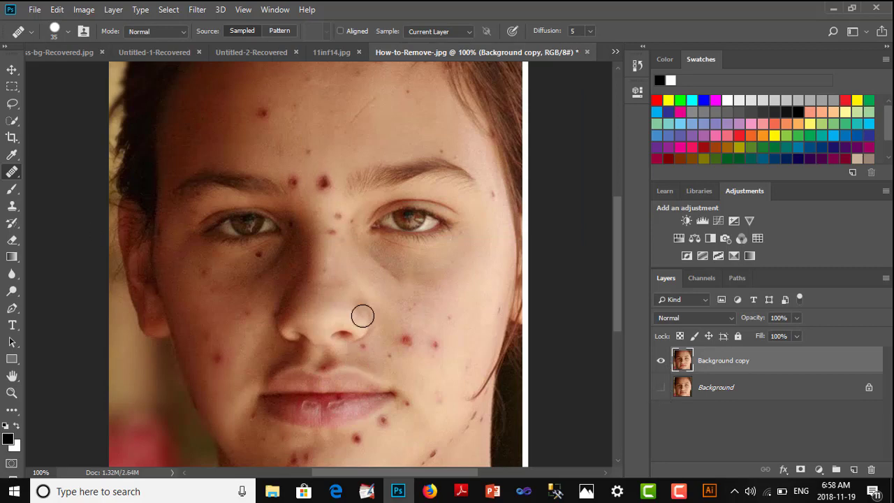
# Using the Patch Tool, replace the two red blemishes on the lit cheek and the marks between the eyebrows and on the nose bridge.
pyautogui.rightClick(13, 173)
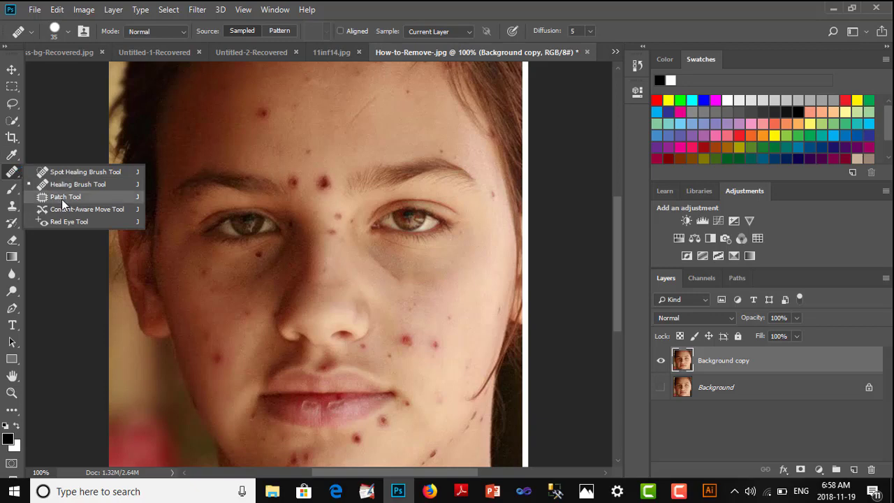
pyautogui.click(66, 197)
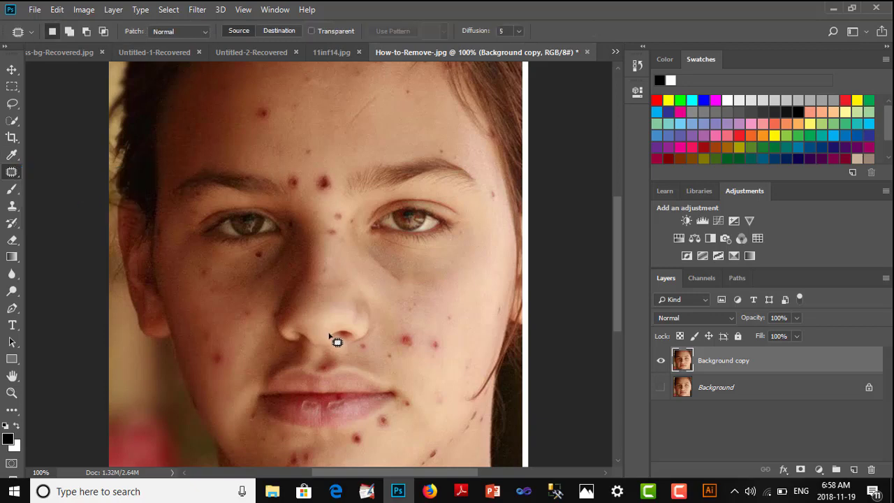
pyautogui.moveTo(403, 333)
pyautogui.mouseDown()
pyautogui.moveTo(395, 336)
pyautogui.moveTo(404, 348)
pyautogui.moveTo(417, 350)
pyautogui.moveTo(408, 333)
pyautogui.moveTo(413, 338)
pyautogui.mouseUp()
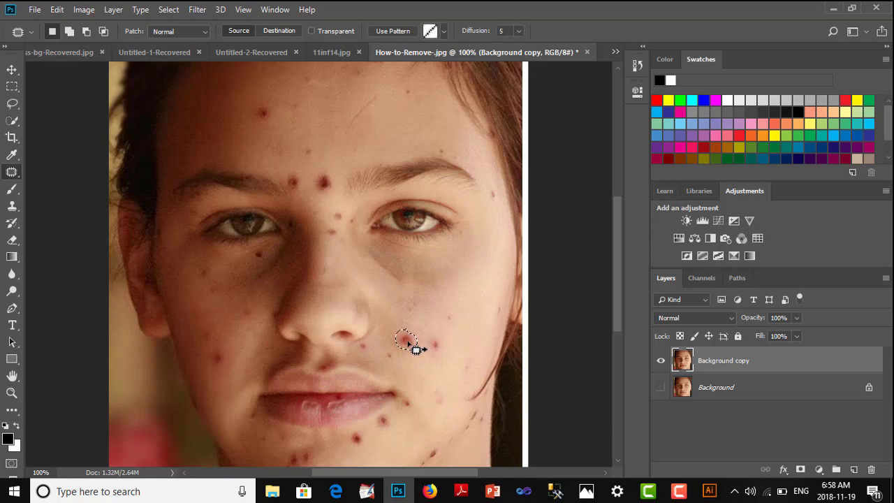
pyautogui.moveTo(408, 344)
pyautogui.mouseDown()
pyautogui.moveTo(419, 327)
pyautogui.moveTo(428, 349)
pyautogui.moveTo(439, 351)
pyautogui.moveTo(440, 339)
pyautogui.mouseUp()
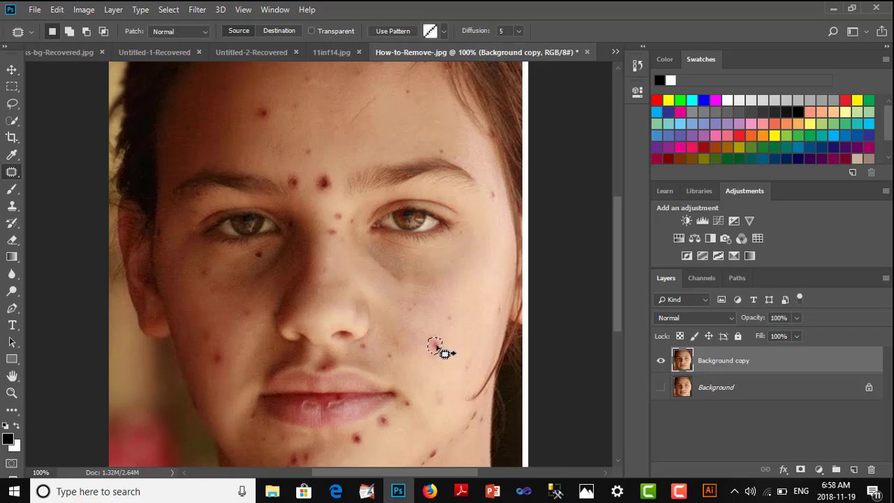
pyautogui.moveTo(441, 349)
pyautogui.mouseDown()
pyautogui.moveTo(436, 340)
pyautogui.moveTo(447, 336)
pyautogui.mouseUp()
pyautogui.moveTo(319, 173)
pyautogui.mouseDown()
pyautogui.moveTo(312, 190)
pyautogui.moveTo(334, 194)
pyautogui.moveTo(335, 176)
pyautogui.moveTo(320, 174)
pyautogui.moveTo(329, 164)
pyautogui.moveTo(293, 184)
pyautogui.moveTo(299, 197)
pyautogui.moveTo(313, 192)
pyautogui.moveTo(302, 175)
pyautogui.moveTo(299, 190)
pyautogui.moveTo(319, 171)
pyautogui.mouseUp()
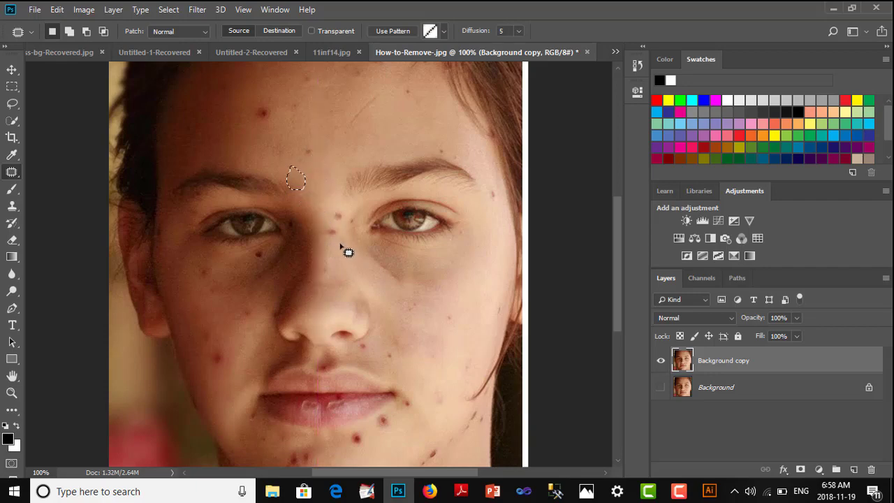
pyautogui.moveTo(341, 245)
pyautogui.mouseDown()
pyautogui.moveTo(330, 227)
pyautogui.moveTo(342, 250)
pyautogui.mouseUp()
# Patch the two dark blemishes on the chin and the mark beside the mouth corner with clean neighbouring skin.
pyautogui.moveTo(362, 432)
pyautogui.mouseDown()
pyautogui.moveTo(351, 441)
pyautogui.moveTo(361, 451)
pyautogui.moveTo(361, 432)
pyautogui.moveTo(363, 441)
pyautogui.mouseUp()
pyautogui.moveTo(382, 439); pyautogui.dragTo(382, 439)
pyautogui.moveTo(383, 412)
pyautogui.mouseDown()
pyautogui.moveTo(374, 418)
pyautogui.moveTo(393, 430)
pyautogui.moveTo(384, 413)
pyautogui.mouseUp()
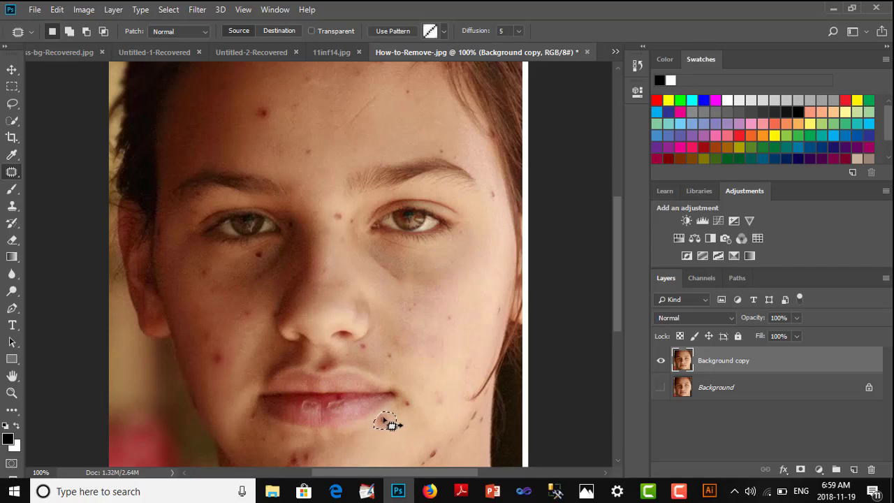
pyautogui.moveTo(393, 428); pyautogui.dragTo(408, 428)
pyautogui.moveTo(418, 391)
pyautogui.mouseDown()
pyautogui.moveTo(398, 412)
pyautogui.moveTo(412, 417)
pyautogui.moveTo(420, 392)
pyautogui.mouseUp()
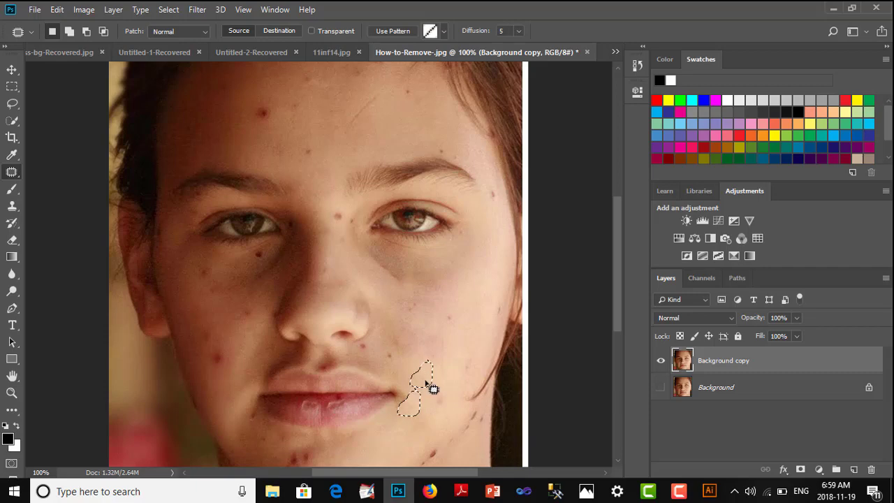
# Patch the red blemish on the shaded cheek, the dark spot under the eye and the large blemish on the forehead.
pyautogui.moveTo(213, 347)
pyautogui.mouseDown()
pyautogui.moveTo(225, 373)
pyautogui.moveTo(234, 355)
pyautogui.moveTo(220, 353)
pyautogui.moveTo(203, 328)
pyautogui.moveTo(199, 339)
pyautogui.moveTo(218, 335)
pyautogui.moveTo(207, 326)
pyautogui.mouseUp()
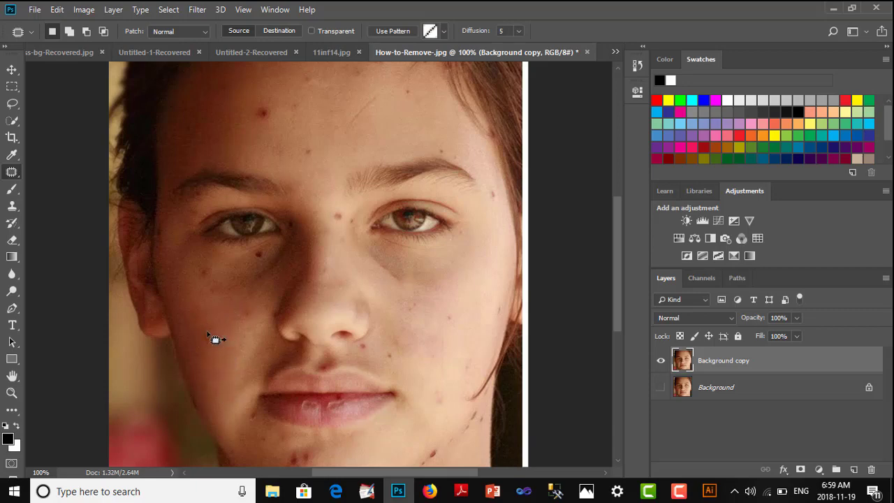
pyautogui.click(266, 252)
pyautogui.moveTo(270, 256)
pyautogui.mouseDown()
pyautogui.moveTo(258, 270)
pyautogui.moveTo(277, 261)
pyautogui.moveTo(261, 258)
pyautogui.moveTo(250, 277)
pyautogui.moveTo(244, 263)
pyautogui.mouseUp()
pyautogui.click(269, 116)
pyautogui.moveTo(269, 104)
pyautogui.mouseDown()
pyautogui.moveTo(281, 128)
pyautogui.moveTo(269, 107)
pyautogui.moveTo(266, 114)
pyautogui.moveTo(271, 88)
pyautogui.moveTo(303, 122)
pyautogui.mouseUp()
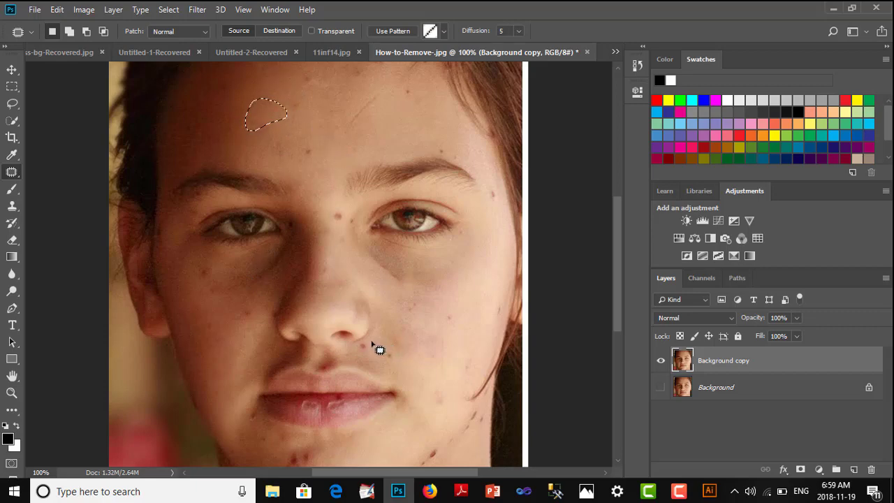
# Patch the small mark beneath the nostril, the dark mark on the jawline and the red blemishes on the lower chin.
pyautogui.moveTo(368, 341)
pyautogui.mouseDown()
pyautogui.moveTo(356, 347)
pyautogui.moveTo(372, 354)
pyautogui.moveTo(369, 342)
pyautogui.moveTo(380, 344)
pyautogui.moveTo(382, 361)
pyautogui.moveTo(396, 362)
pyautogui.moveTo(392, 346)
pyautogui.moveTo(398, 365)
pyautogui.moveTo(393, 349)
pyautogui.mouseUp()
pyautogui.moveTo(433, 447)
pyautogui.mouseDown()
pyautogui.moveTo(437, 471)
pyautogui.moveTo(439, 451)
pyautogui.moveTo(425, 461)
pyautogui.moveTo(418, 453)
pyautogui.moveTo(429, 433)
pyautogui.mouseUp()
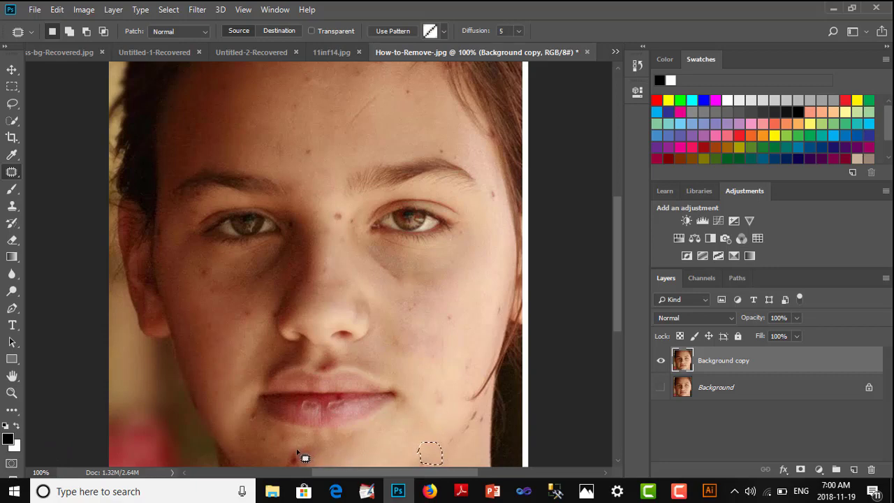
pyautogui.moveTo(296, 450)
pyautogui.mouseDown()
pyautogui.moveTo(288, 475)
pyautogui.moveTo(312, 475)
pyautogui.moveTo(315, 459)
pyautogui.moveTo(301, 455)
pyautogui.moveTo(308, 463)
pyautogui.moveTo(326, 456)
pyautogui.mouseUp()
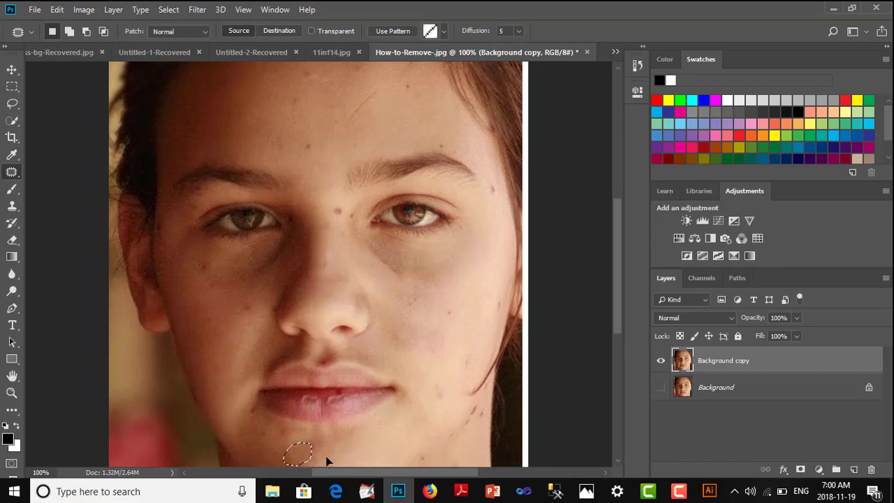
# Patch the remaining spots on the nose bridge and the middle of the forehead, and clear the selection.
pyautogui.moveTo(342, 204)
pyautogui.mouseDown()
pyautogui.moveTo(329, 222)
pyautogui.moveTo(344, 224)
pyautogui.moveTo(348, 203)
pyautogui.moveTo(338, 206)
pyautogui.moveTo(340, 254)
pyautogui.mouseUp()
pyautogui.moveTo(300, 162)
pyautogui.mouseDown()
pyautogui.moveTo(324, 135)
pyautogui.moveTo(273, 149)
pyautogui.moveTo(334, 142)
pyautogui.mouseUp()
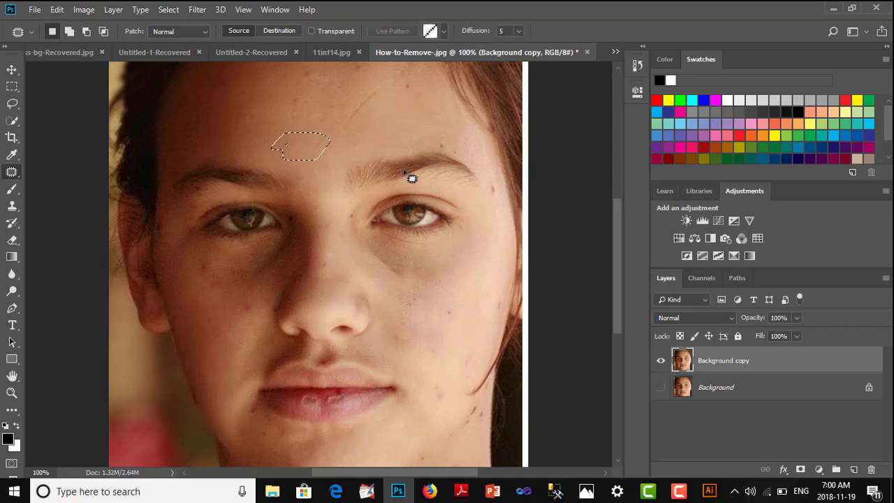
pyautogui.hotkey('ctrl', 'd')
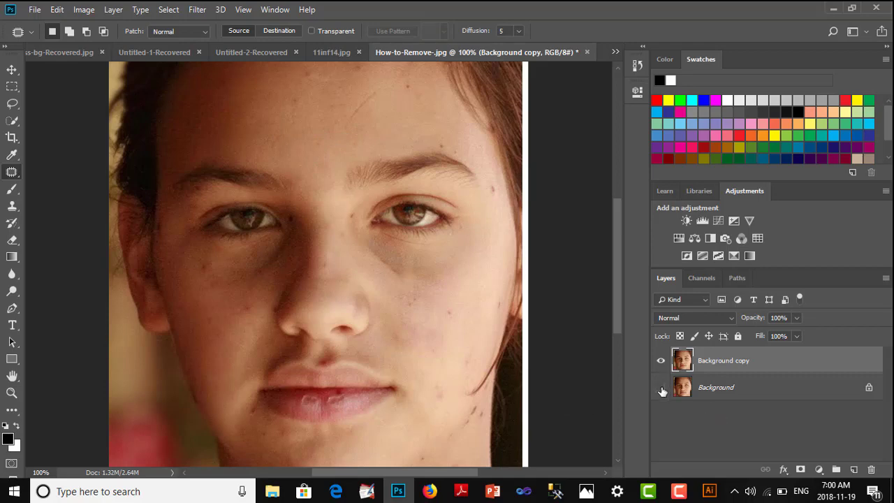
# Show the Background, toggle Background copy's visibility to compare the face before and after patching, and delete Background copy.
pyautogui.click(661, 361)
pyautogui.click(660, 361)
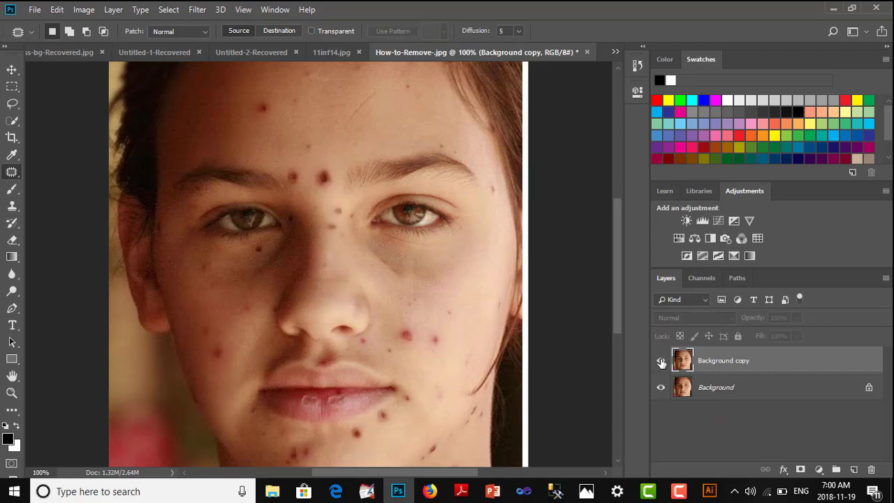
pyautogui.click(660, 361)
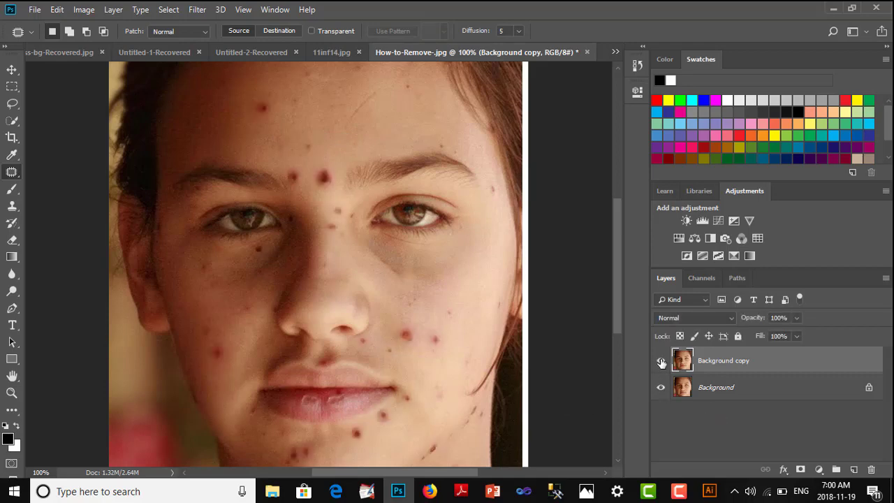
pyautogui.click(661, 361)
pyautogui.click(660, 361)
pyautogui.click(661, 361)
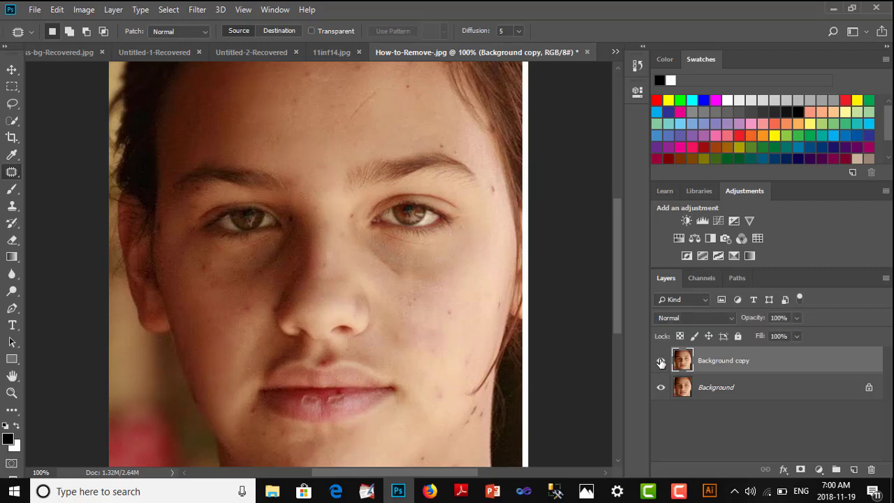
pyautogui.click(660, 361)
pyautogui.click(660, 361)
pyautogui.moveTo(842, 360); pyautogui.dragTo(873, 469)
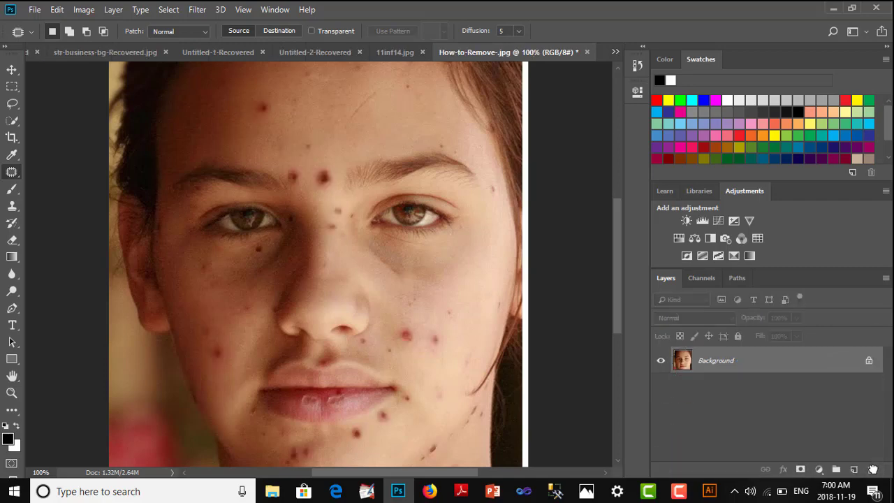
# In 11inf14.jpg, duplicate the Background layer and correct both red pupils on the copy using the Red Eye Tool.
pyautogui.rightClick(14, 174)
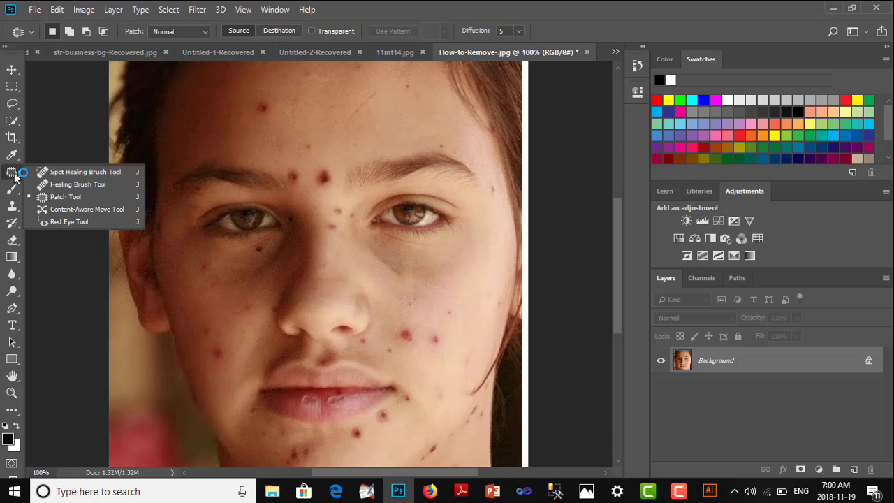
pyautogui.click(62, 223)
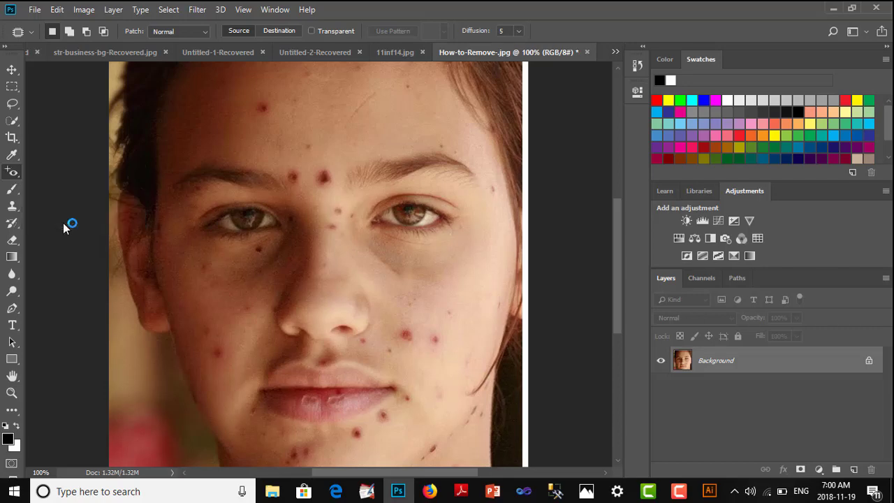
pyautogui.click(390, 54)
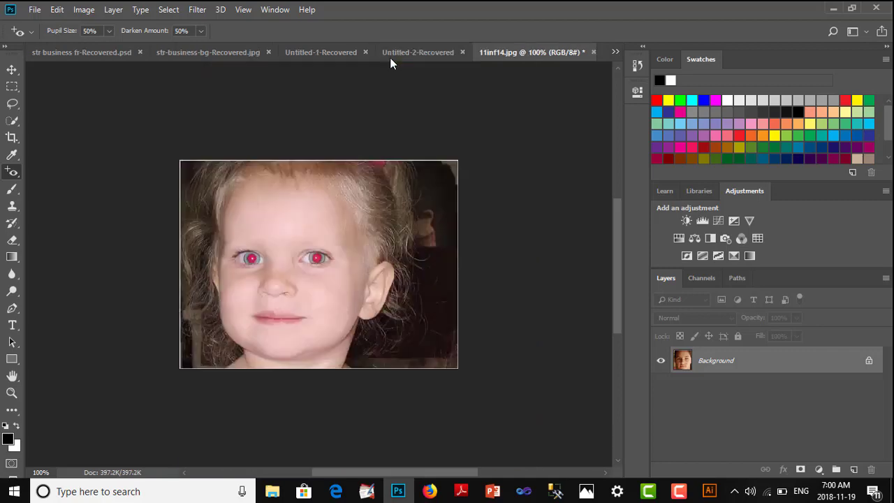
pyautogui.click(318, 258)
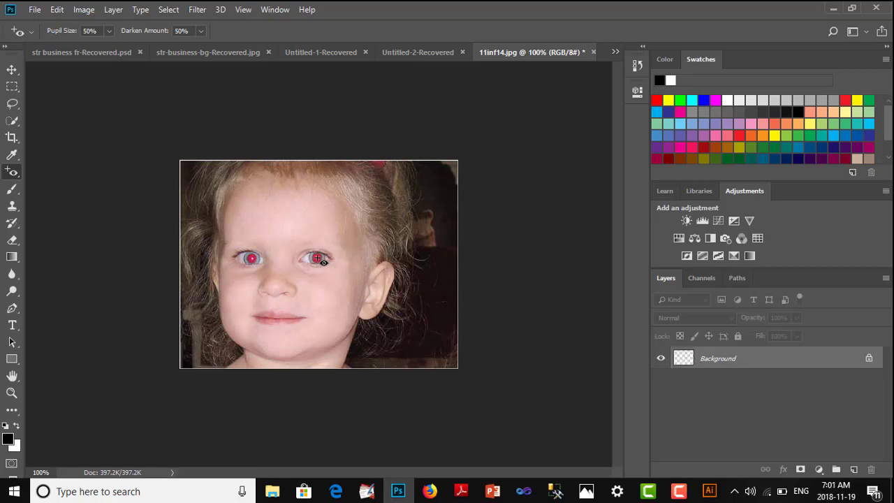
pyautogui.click(252, 259)
pyautogui.moveTo(691, 360); pyautogui.dragTo(853, 469)
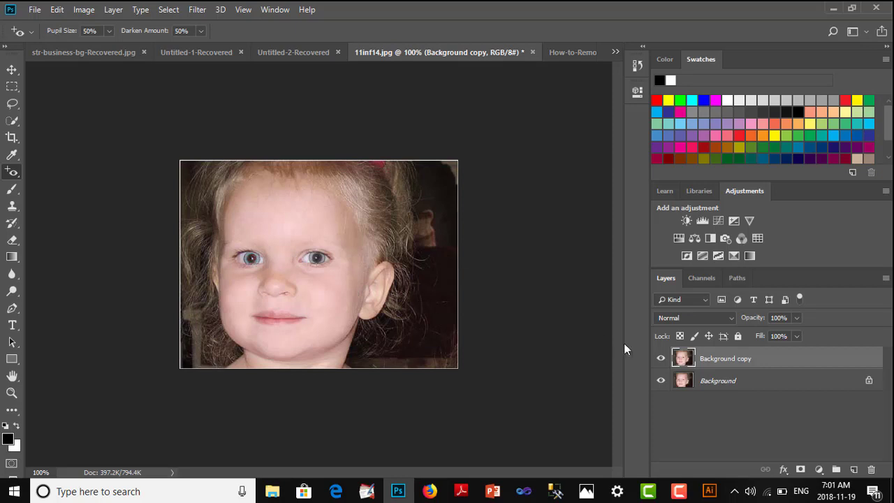
# Toggle Background copy's visibility repeatedly to compare the child's eyes before and after the red-eye correction, leaving the copy visible.
pyautogui.click(659, 359)
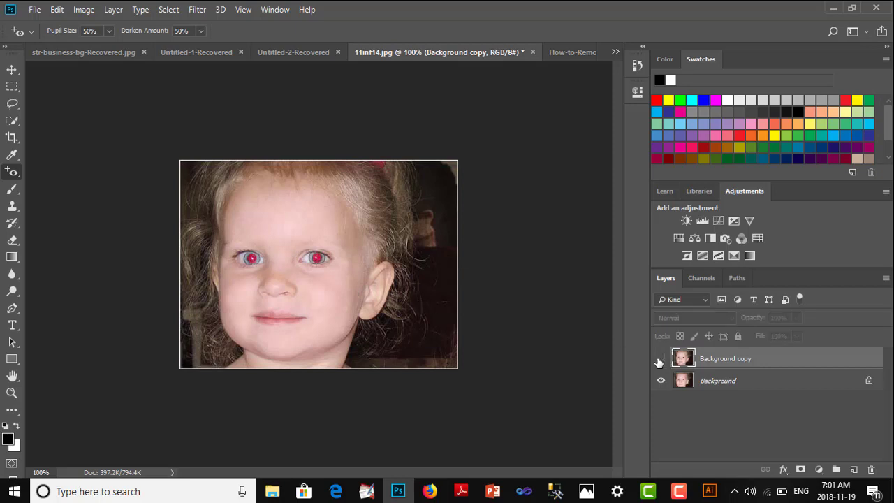
pyautogui.click(660, 359)
pyautogui.click(660, 358)
pyautogui.click(660, 359)
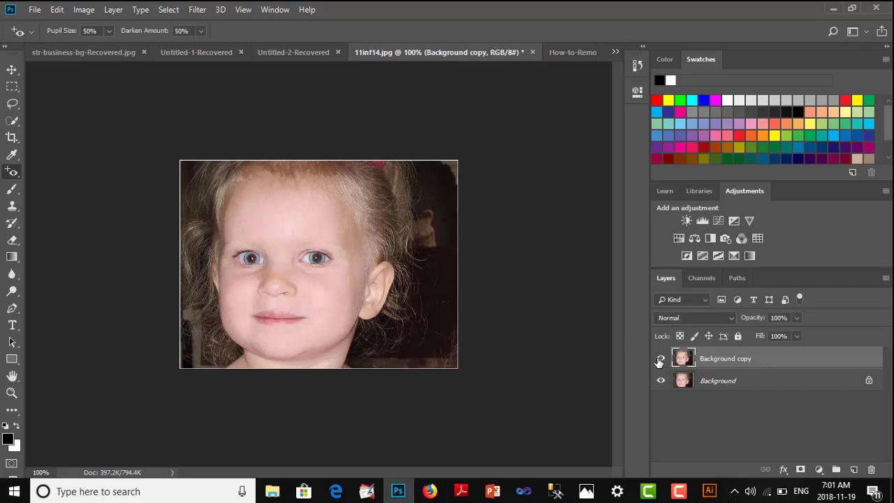
pyautogui.rightClick(11, 172)
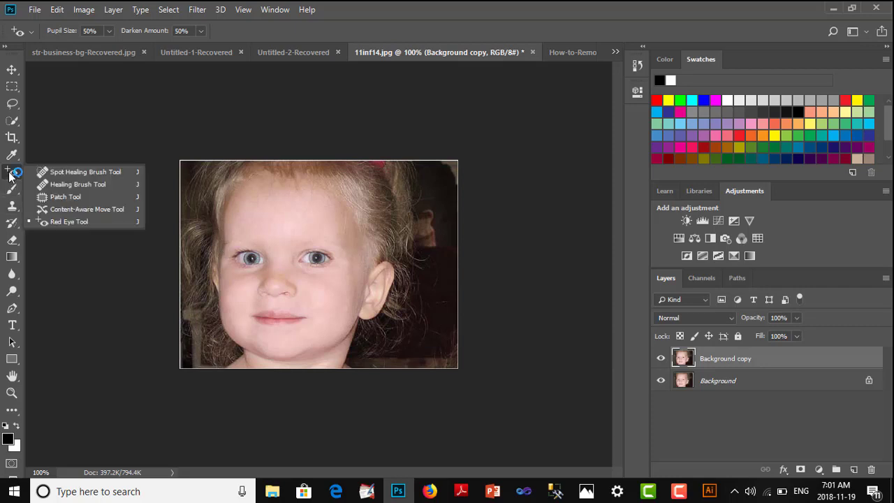
pyautogui.click(88, 222)
pyautogui.click(11, 70)
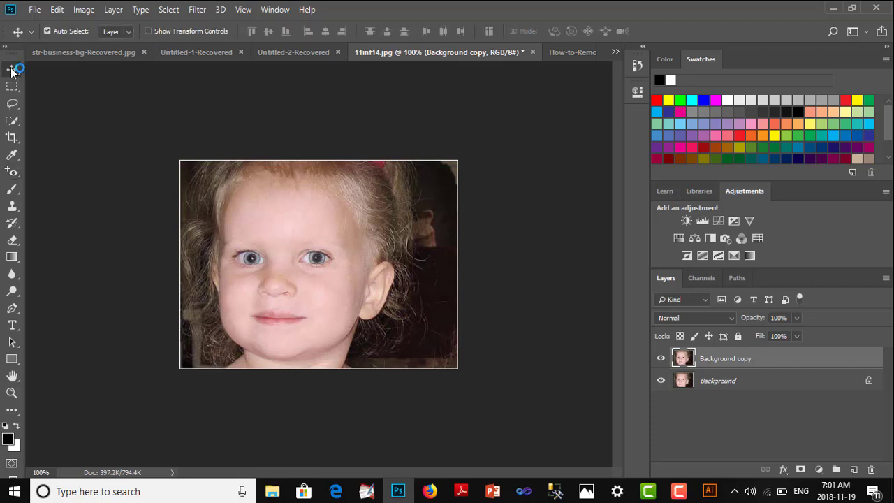
# Choose the Brush Tool, create a white Custom document of 297 x 210 mm at 300 pixels/inch, and show the Brush tool variants.
pyautogui.click(12, 189)
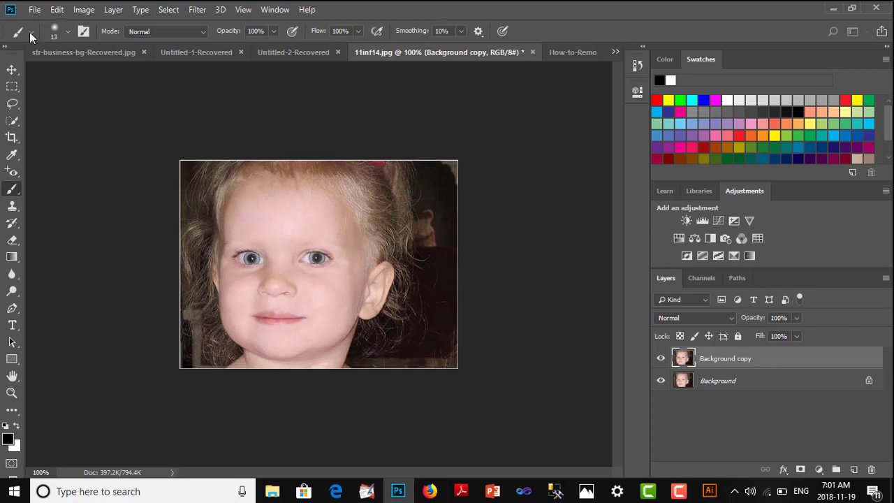
pyautogui.hotkey('ctrl', 'n')
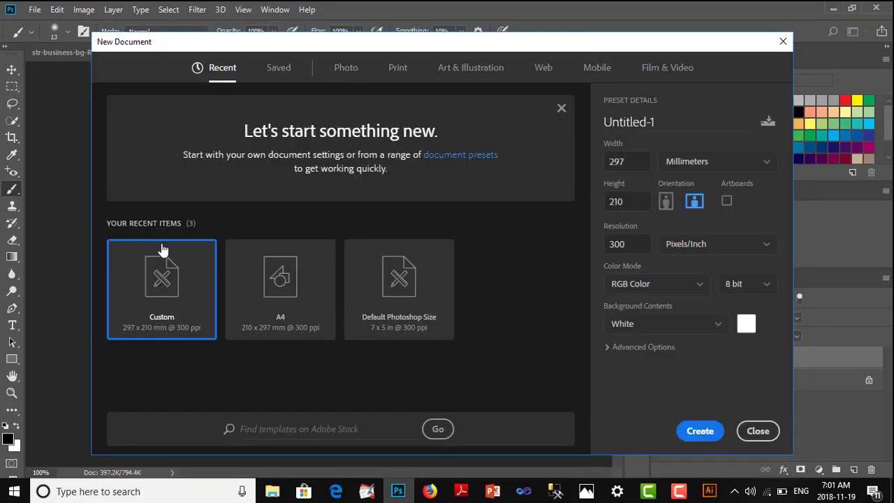
pyautogui.click(182, 287)
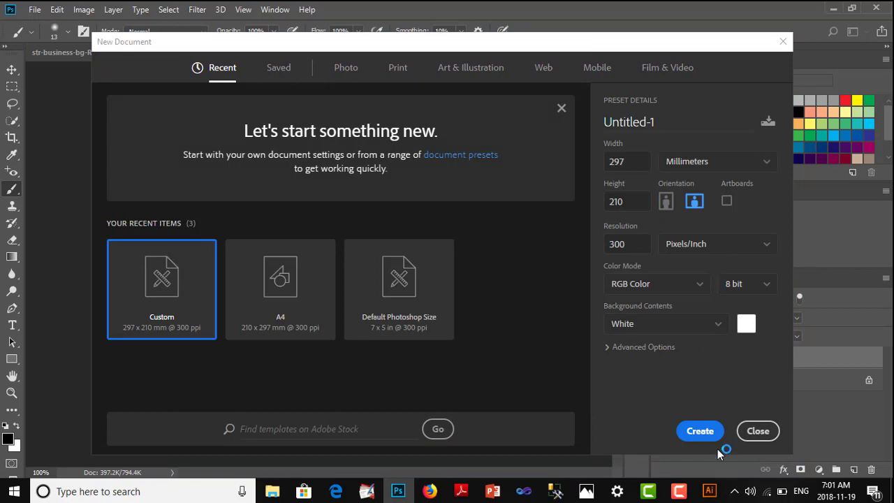
pyautogui.click(700, 431)
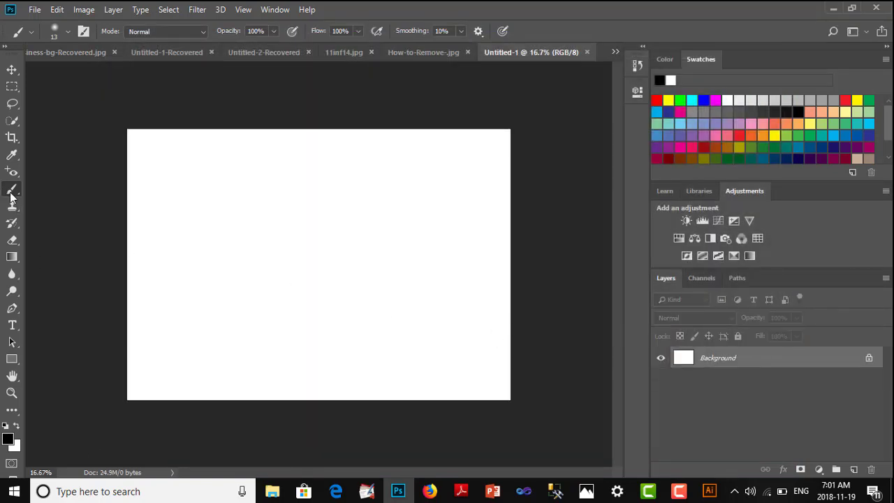
pyautogui.rightClick(10, 196)
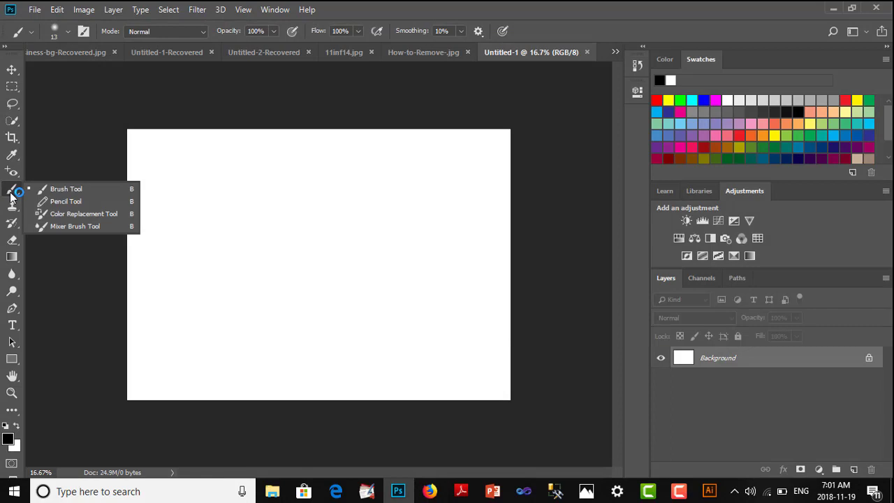
# Set the Brush Tool size to 171 px and paint soft black curves and loops across the white canvas.
pyautogui.click(68, 190)
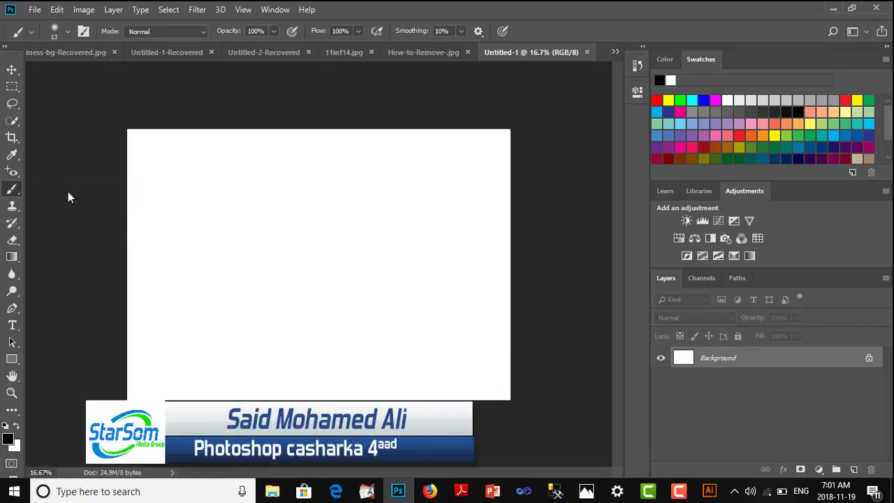
pyautogui.click(67, 31)
pyautogui.moveTo(78, 74); pyautogui.dragTo(130, 75)
pyautogui.moveTo(309, 211)
pyautogui.mouseDown()
pyautogui.moveTo(390, 302)
pyautogui.moveTo(318, 210)
pyautogui.moveTo(322, 278)
pyautogui.moveTo(282, 211)
pyautogui.moveTo(241, 300)
pyautogui.mouseUp()
pyautogui.moveTo(195, 269)
pyautogui.mouseDown()
pyautogui.moveTo(204, 326)
pyautogui.moveTo(162, 309)
pyautogui.moveTo(169, 343)
pyautogui.mouseUp()
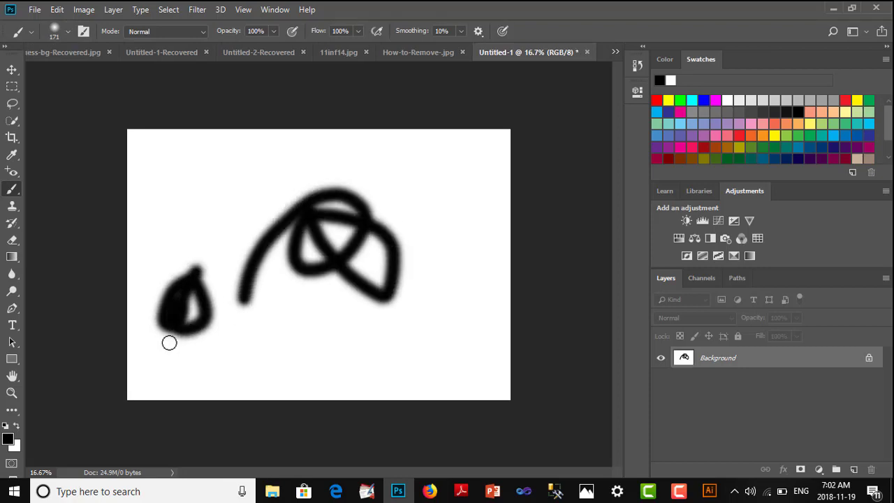
pyautogui.moveTo(281, 349)
pyautogui.mouseDown()
pyautogui.moveTo(241, 349)
pyautogui.moveTo(311, 356)
pyautogui.mouseUp()
pyautogui.moveTo(419, 355); pyautogui.dragTo(370, 372)
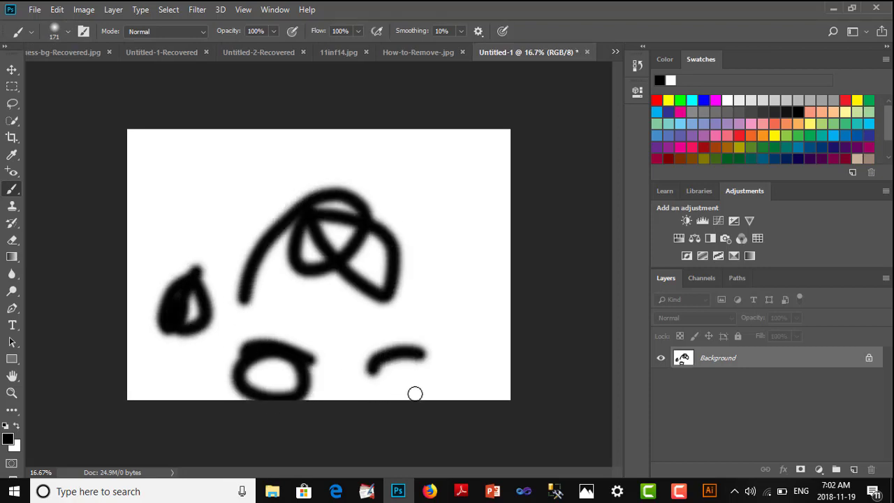
pyautogui.moveTo(415, 394); pyautogui.dragTo(425, 348)
pyautogui.moveTo(465, 245); pyautogui.dragTo(469, 241)
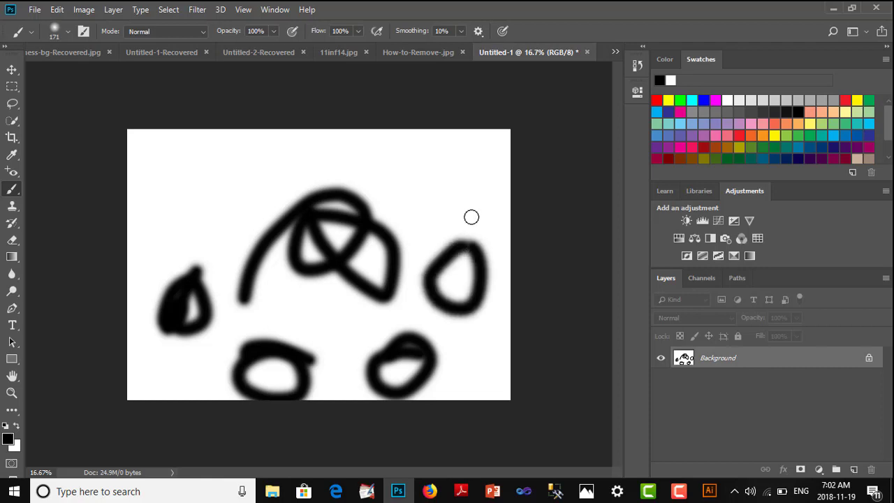
pyautogui.moveTo(460, 173)
pyautogui.mouseDown()
pyautogui.moveTo(459, 210)
pyautogui.moveTo(491, 165)
pyautogui.moveTo(457, 176)
pyautogui.mouseUp()
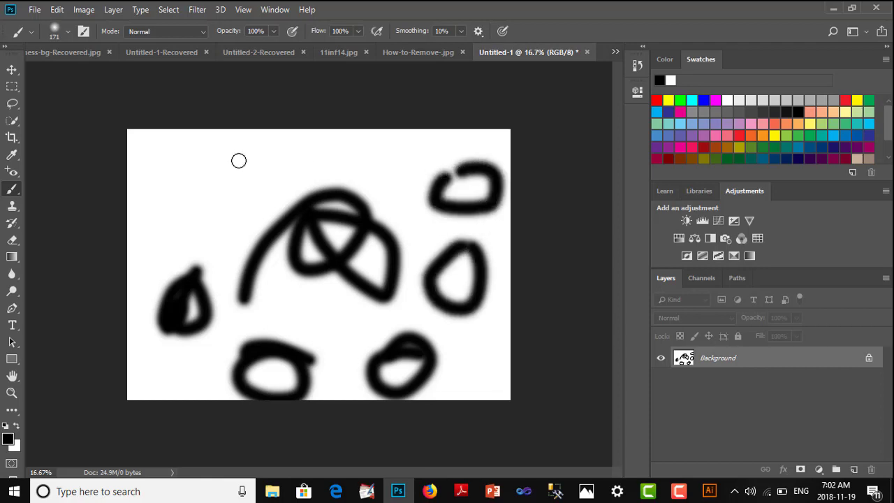
pyautogui.moveTo(206, 158)
pyautogui.mouseDown()
pyautogui.moveTo(254, 186)
pyautogui.moveTo(224, 149)
pyautogui.moveTo(209, 162)
pyautogui.mouseUp()
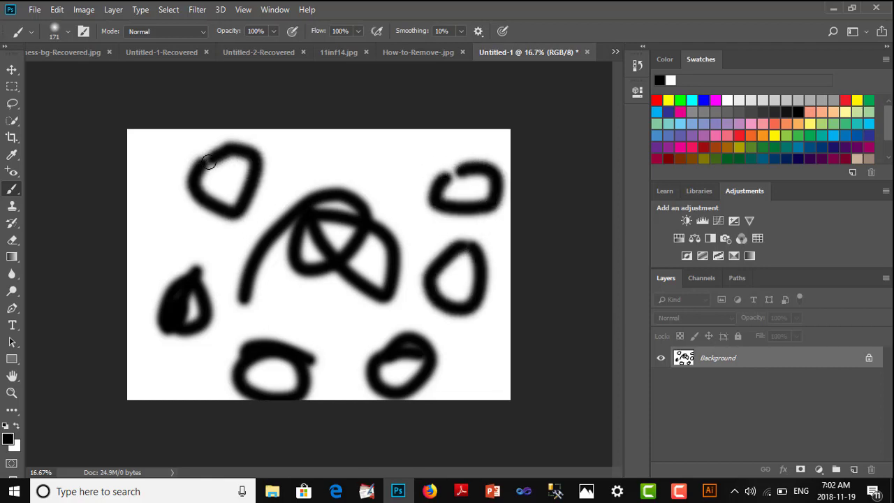
# Set the brush hardness to 100% and paint short hard-edged black strokes between the loops.
pyautogui.click(67, 31)
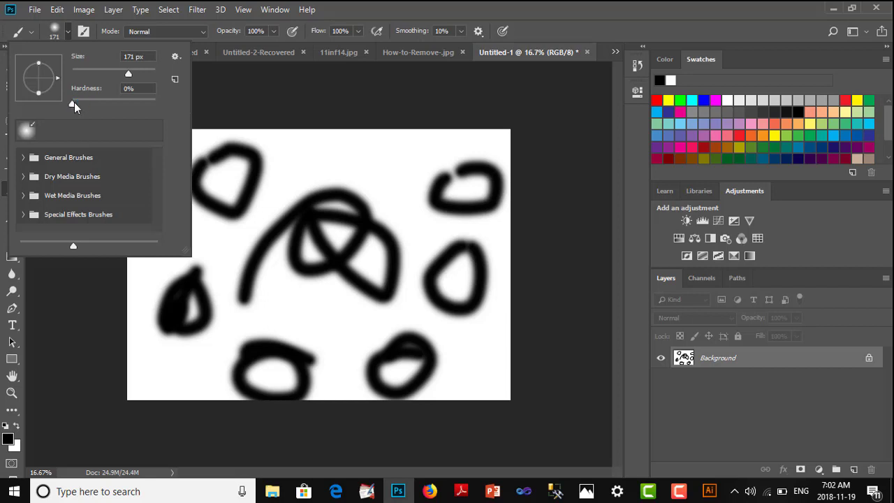
pyautogui.moveTo(73, 102); pyautogui.dragTo(86, 104)
pyautogui.moveTo(356, 157); pyautogui.dragTo(285, 159)
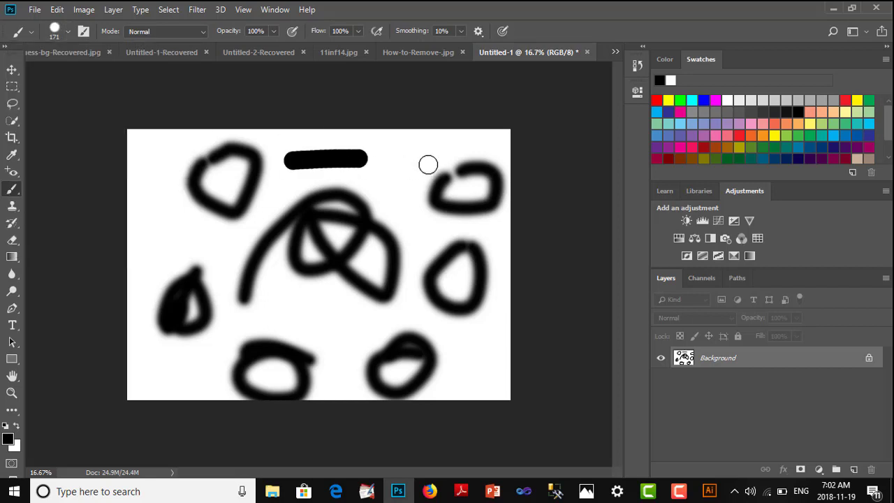
pyautogui.moveTo(426, 163); pyautogui.dragTo(389, 182)
pyautogui.moveTo(423, 216); pyautogui.dragTo(417, 259)
pyautogui.moveTo(289, 311); pyautogui.dragTo(383, 318)
pyautogui.moveTo(301, 336); pyautogui.dragTo(341, 340)
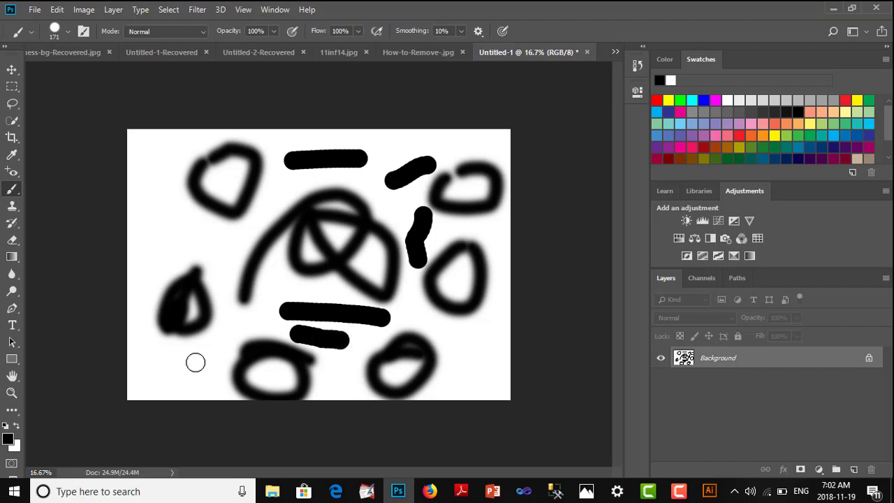
# Change the foreground color to blue 000bee and paint a hard-edged stroke below the circle near the canvas's right edge.
pyautogui.click(9, 437)
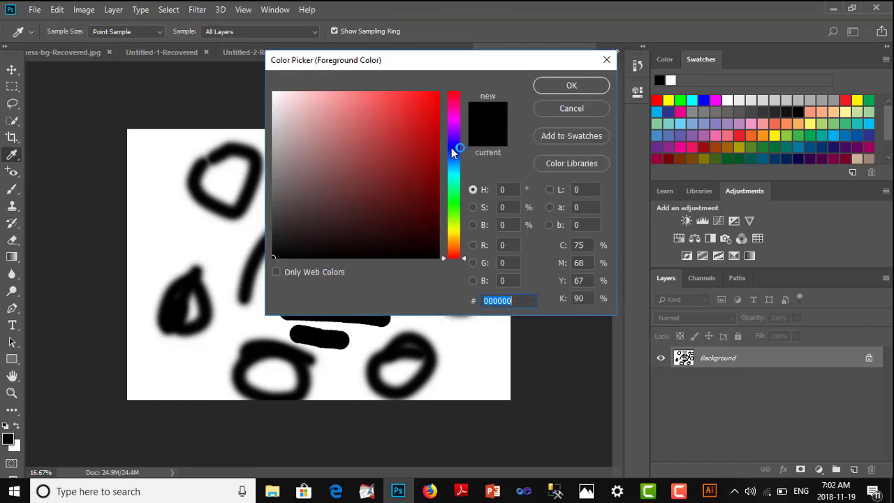
pyautogui.click(452, 149)
pyautogui.click(442, 102)
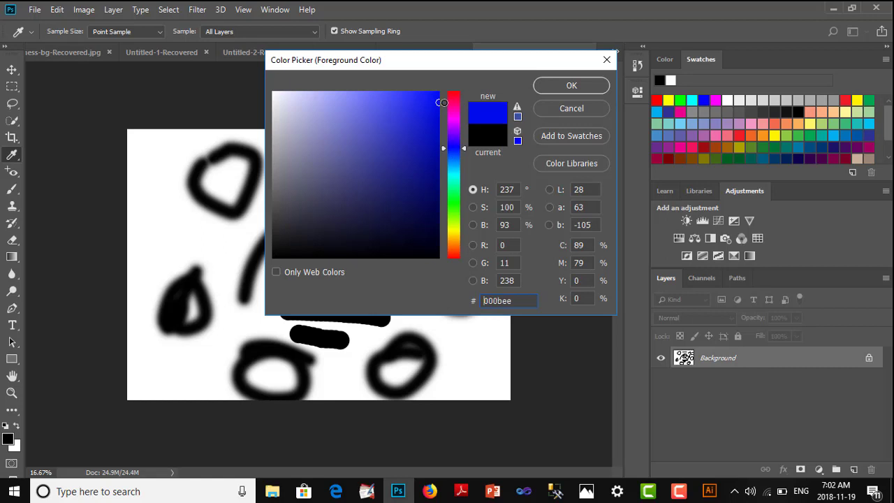
pyautogui.click(571, 85)
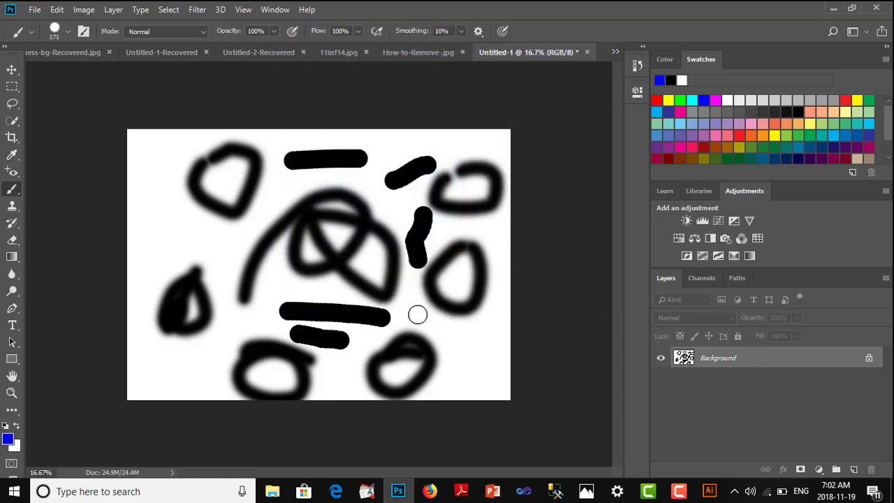
pyautogui.moveTo(407, 315); pyautogui.dragTo(477, 340)
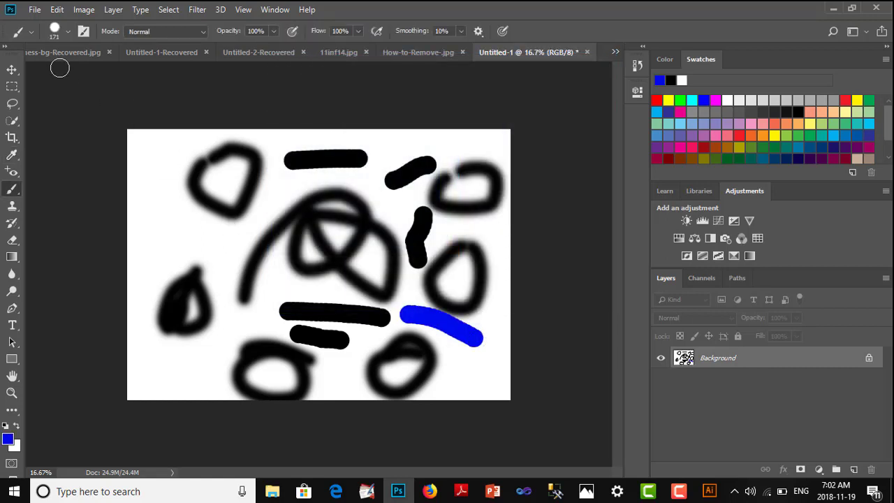
# Lower the brush hardness to its minimum and paint soft blue strokes along the left part of the canvas.
pyautogui.click(67, 31)
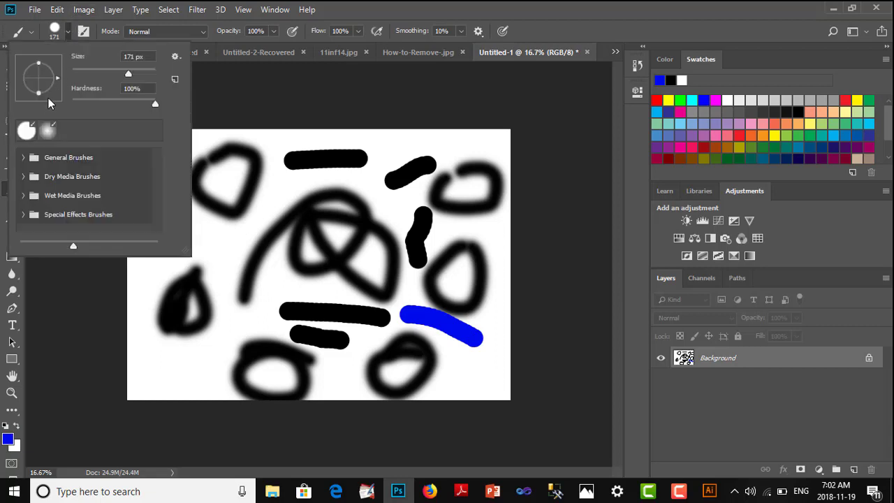
pyautogui.moveTo(156, 104); pyautogui.dragTo(61, 99)
pyautogui.moveTo(223, 244); pyautogui.dragTo(209, 353)
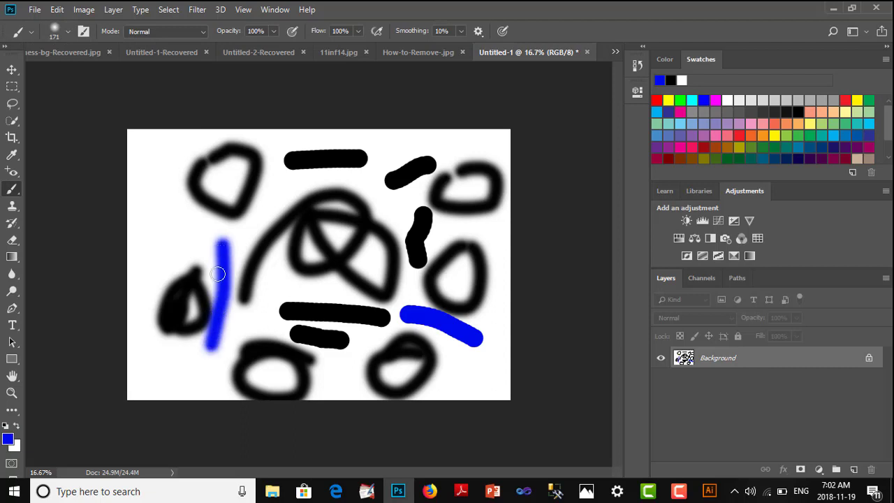
pyautogui.moveTo(156, 159); pyautogui.dragTo(153, 197)
pyautogui.keyDown('shift'); pyautogui.click(140, 246); pyautogui.keyUp('shift')
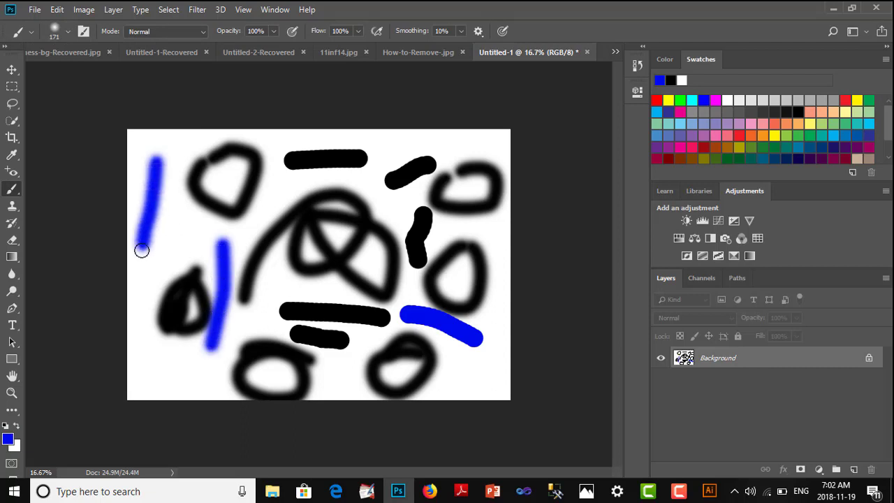
pyautogui.keyDown('shift'); pyautogui.click(206, 229); pyautogui.keyUp('shift')
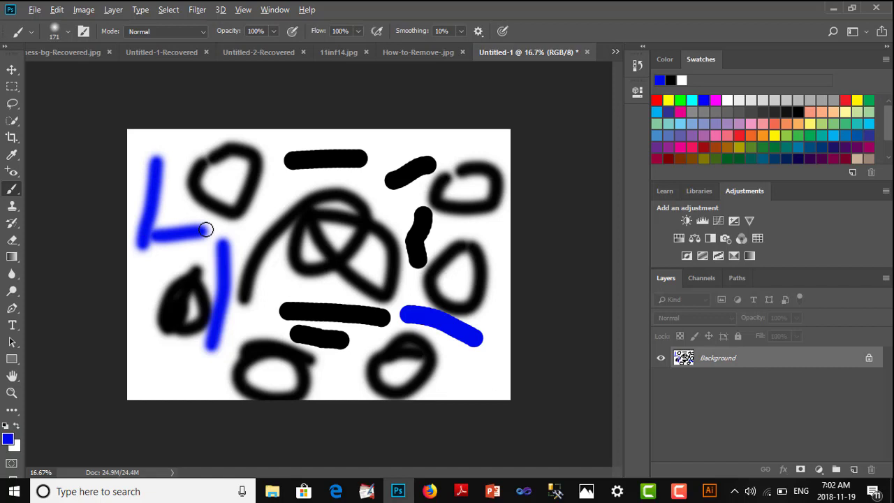
# Sample black and blue from the canvas to paint more short soft strokes, and try to move the locked Background.
pyautogui.moveTo(210, 224)
pyautogui.mouseDown()
pyautogui.moveTo(247, 204)
pyautogui.moveTo(239, 200)
pyautogui.moveTo(237, 262)
pyautogui.mouseUp()
pyautogui.moveTo(225, 296); pyautogui.dragTo(222, 299)
pyautogui.moveTo(257, 313); pyautogui.dragTo(210, 343)
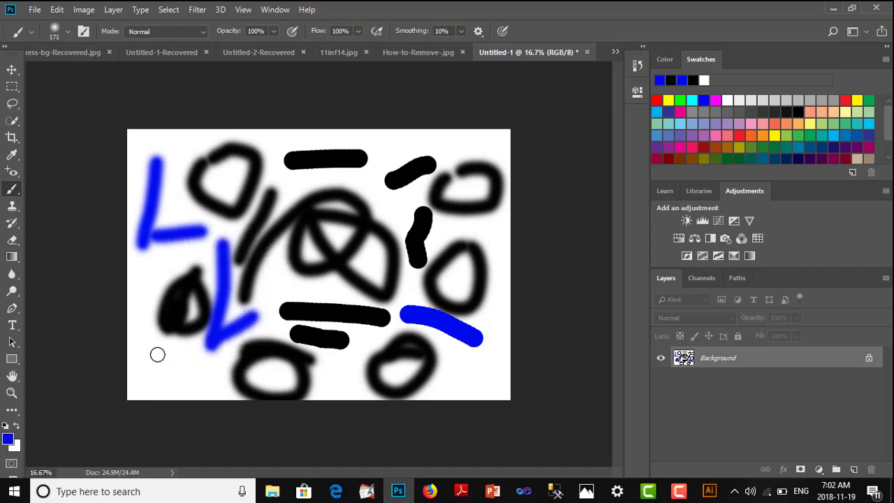
pyautogui.moveTo(143, 361)
pyautogui.mouseDown()
pyautogui.moveTo(178, 374)
pyautogui.moveTo(261, 348)
pyautogui.moveTo(185, 373)
pyautogui.moveTo(172, 340)
pyautogui.moveTo(152, 329)
pyautogui.mouseUp()
pyautogui.keyDown('alt'); pyautogui.click(250, 345); pyautogui.keyUp('alt')
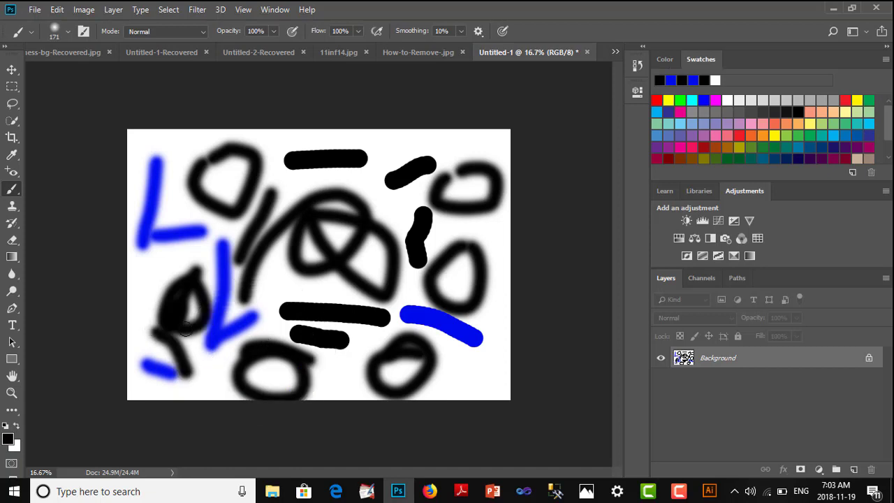
pyautogui.keyDown('ctrl'); pyautogui.click(267, 292); pyautogui.keyUp('ctrl')
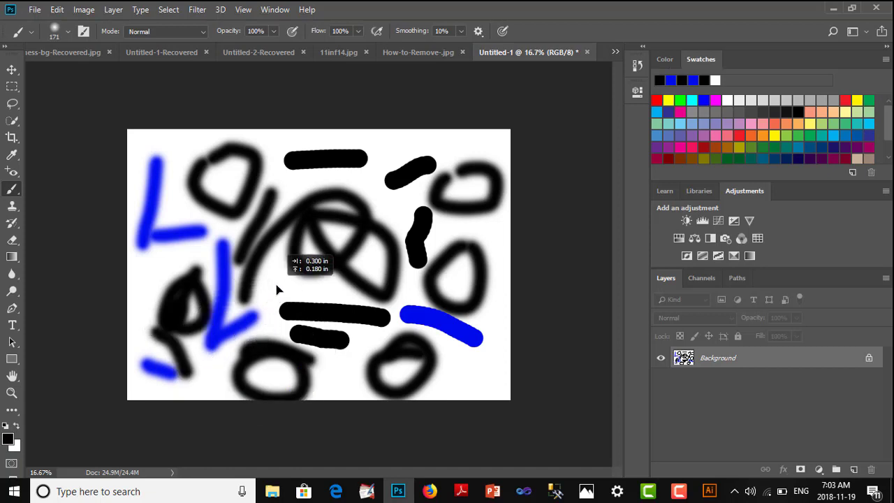
pyautogui.click(434, 191)
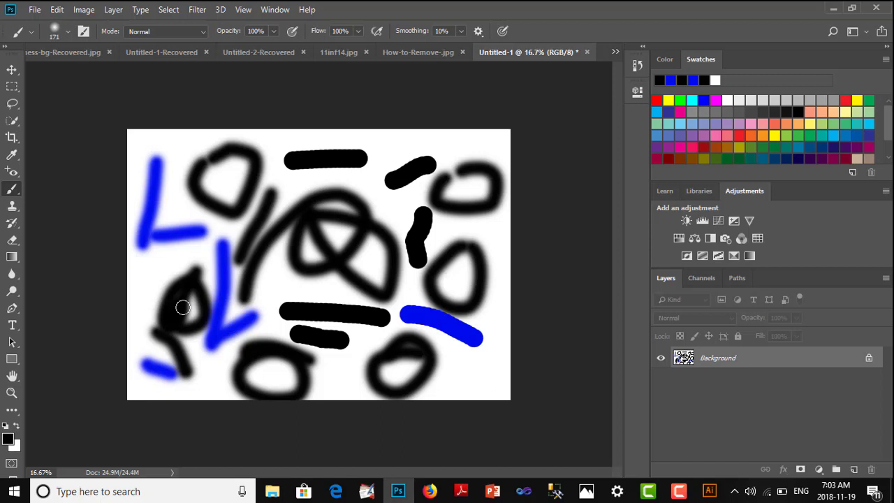
# Undo the latest brush strokes one after another, and revert the document to its New history state.
pyautogui.hotkey('ctrl', 'z')
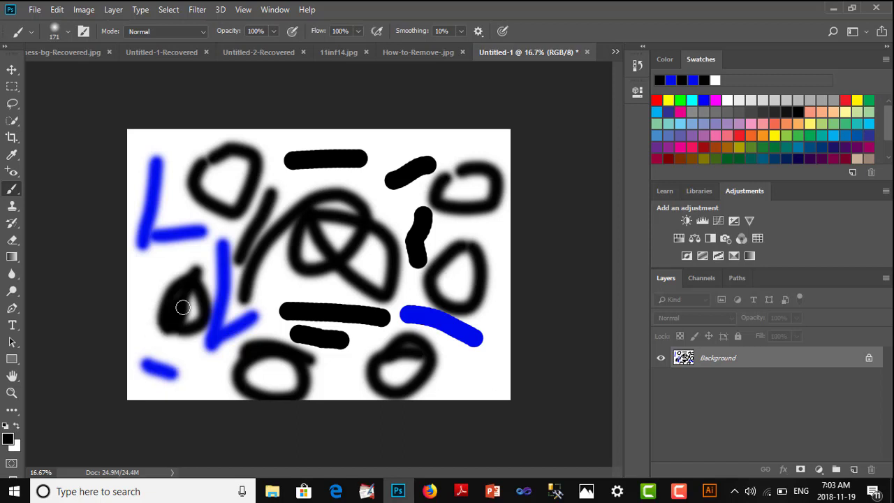
pyautogui.hotkey('ctrl', 'alt', 'z')
pyautogui.hotkey('ctrl', 'alt', 'z')
pyautogui.hotkey('ctrl', 'alt', 'z')
pyautogui.hotkey('ctrl', 'alt', 'z')
pyautogui.hotkey('ctrl', 'alt', 'z')
pyautogui.hotkey('ctrl', 'alt', 'z')
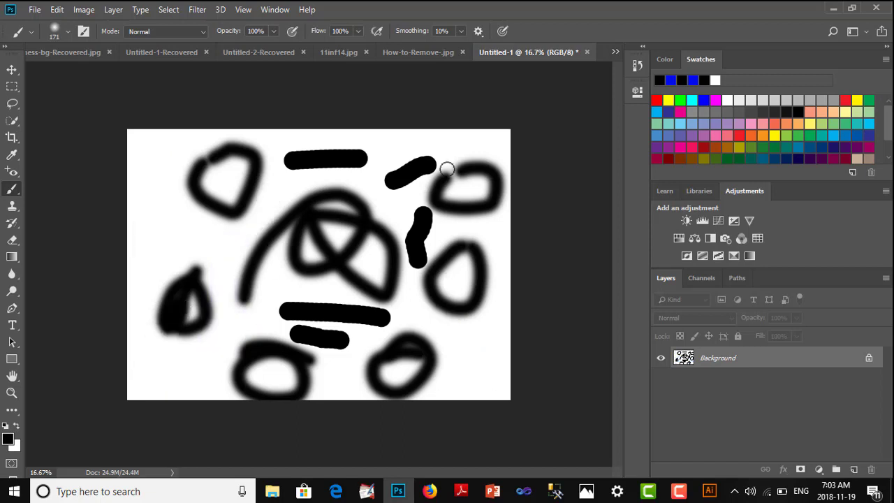
pyautogui.click(632, 70)
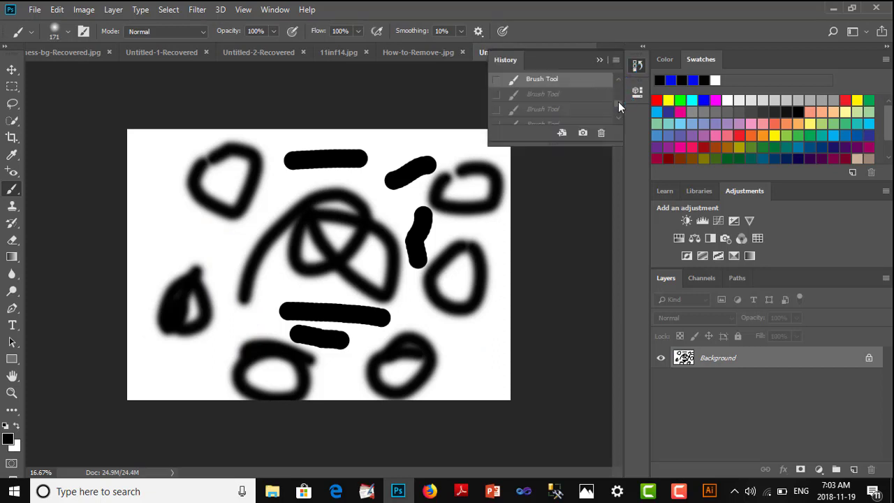
pyautogui.moveTo(618, 101); pyautogui.dragTo(619, 77)
pyautogui.click(532, 100)
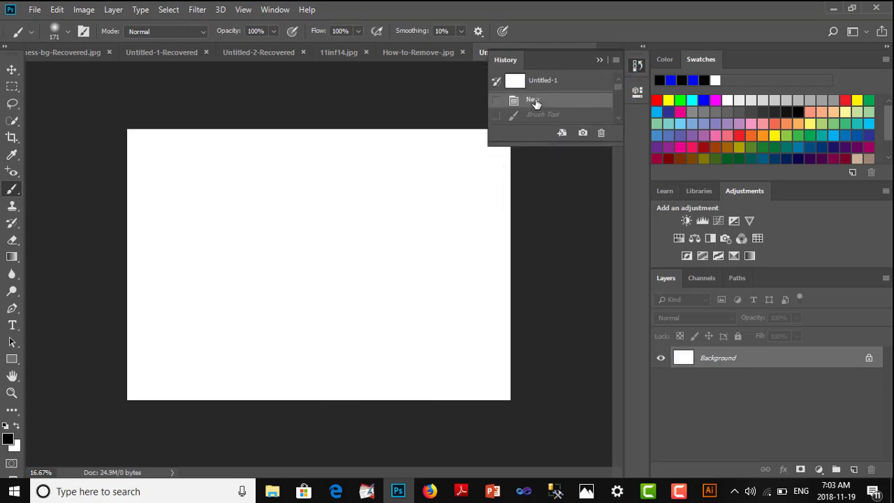
# Enlarge the brush to 3228 px, paint huge soft black dabs over the canvas center, and undo them.
pyautogui.click(67, 30)
pyautogui.moveTo(129, 72); pyautogui.dragTo(167, 72)
pyautogui.click(346, 265)
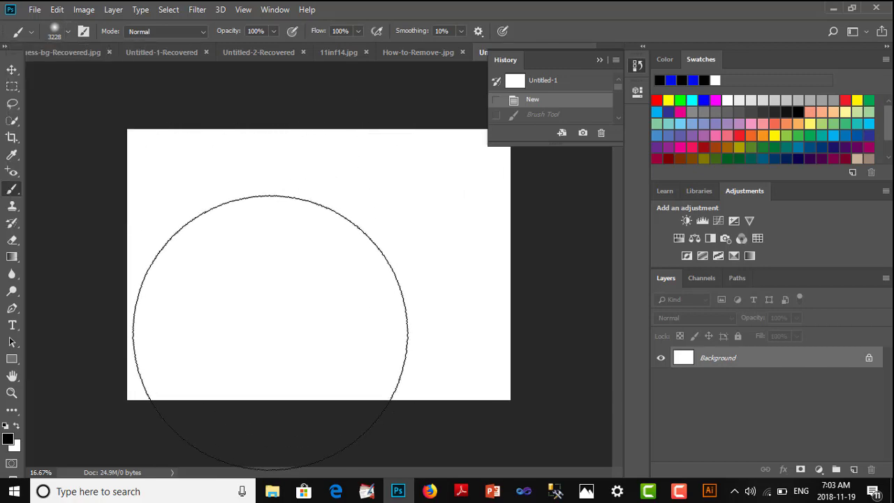
pyautogui.moveTo(231, 300)
pyautogui.mouseDown()
pyautogui.moveTo(141, 358)
pyautogui.moveTo(246, 242)
pyautogui.moveTo(301, 264)
pyautogui.mouseUp()
pyautogui.hotkey('ctrl', 'z')
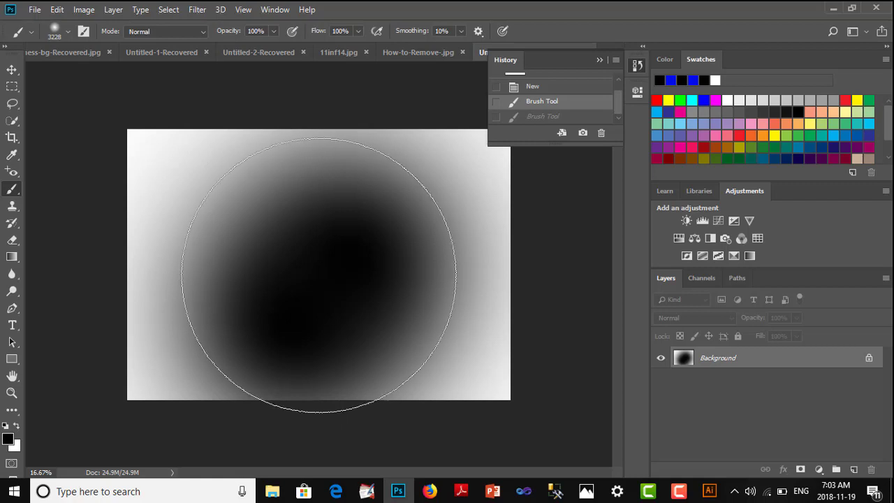
pyautogui.click(11, 69)
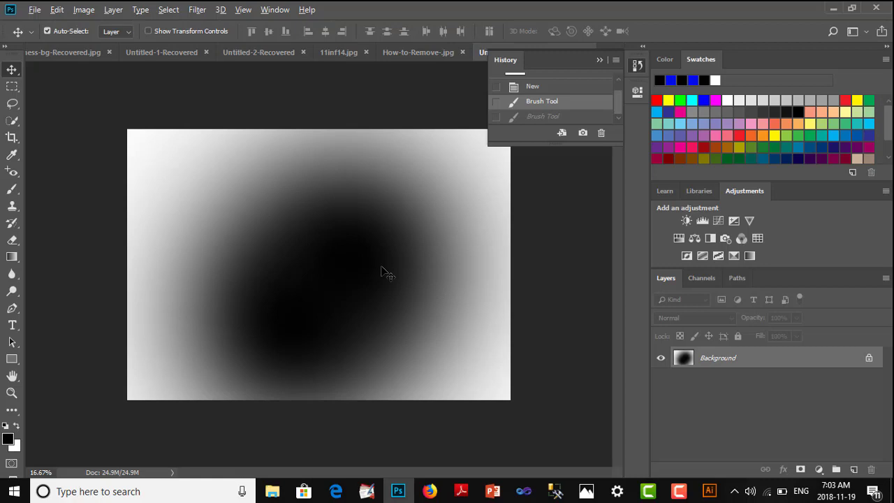
pyautogui.hotkey('ctrl', 'alt', 'z')
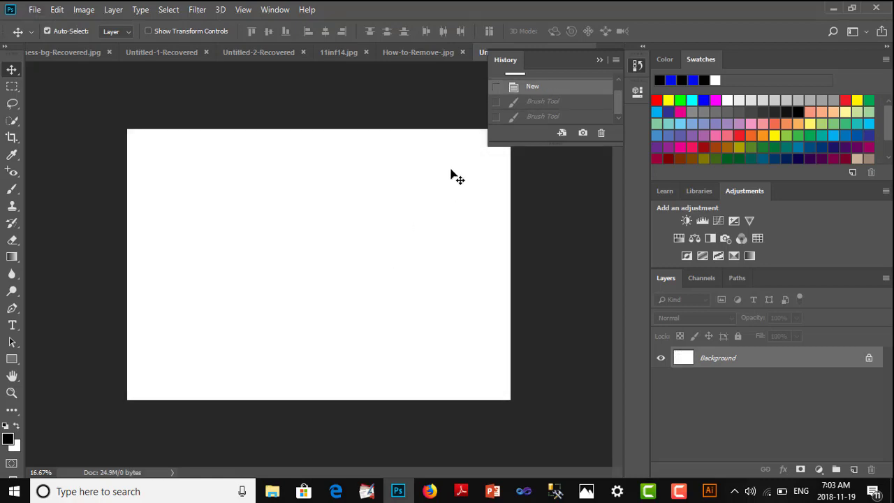
pyautogui.scroll(1, 619, 97)
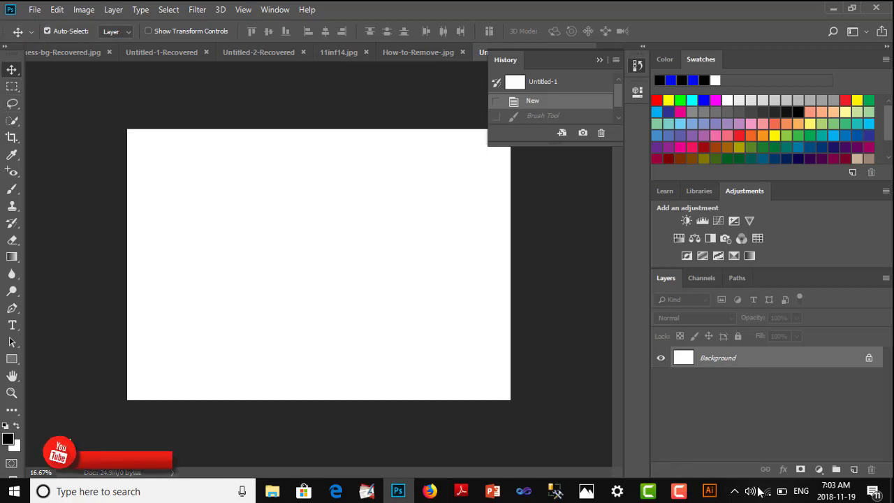
pyautogui.click(678, 491)
pyautogui.click(829, 429)
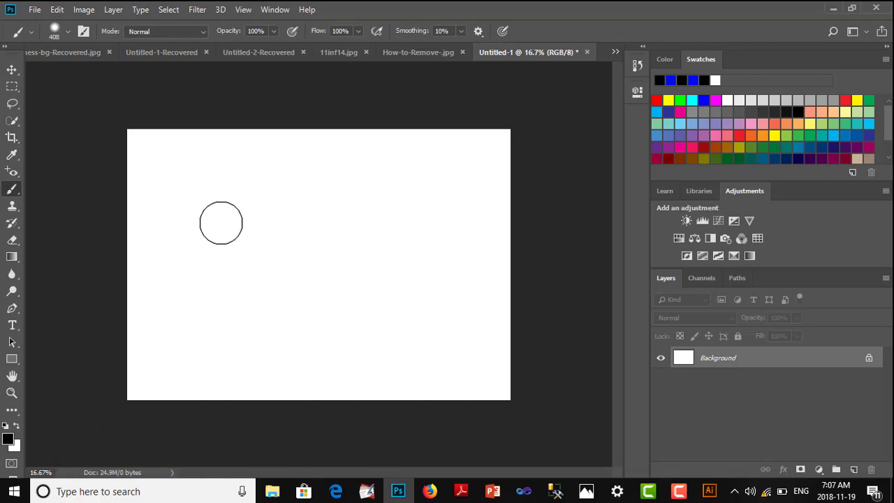
# Paint a thick horizontal black stroke and a single dab below it using the 408 px brush at 49% hardness.
pyautogui.moveTo(219, 221); pyautogui.dragTo(405, 231)
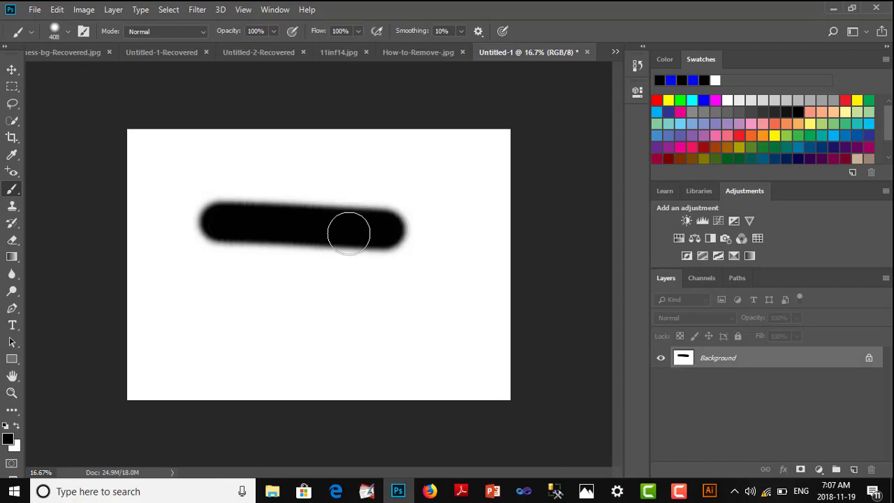
pyautogui.click(65, 31)
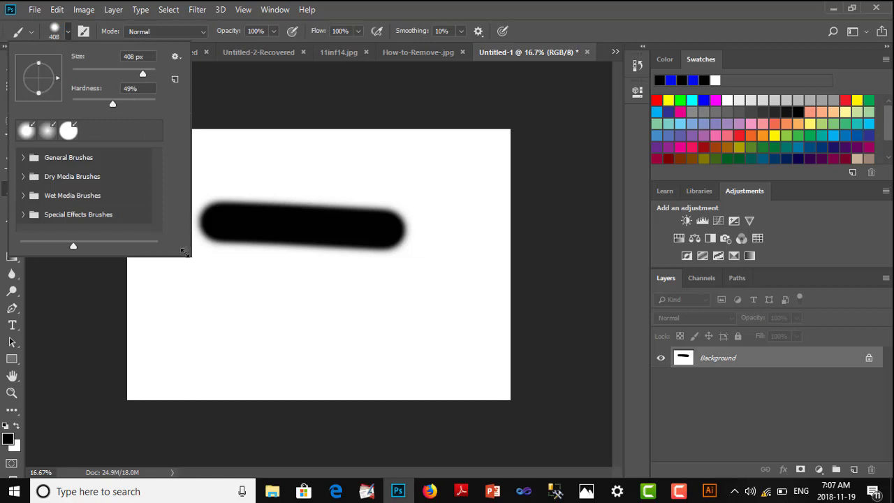
pyautogui.click(264, 306)
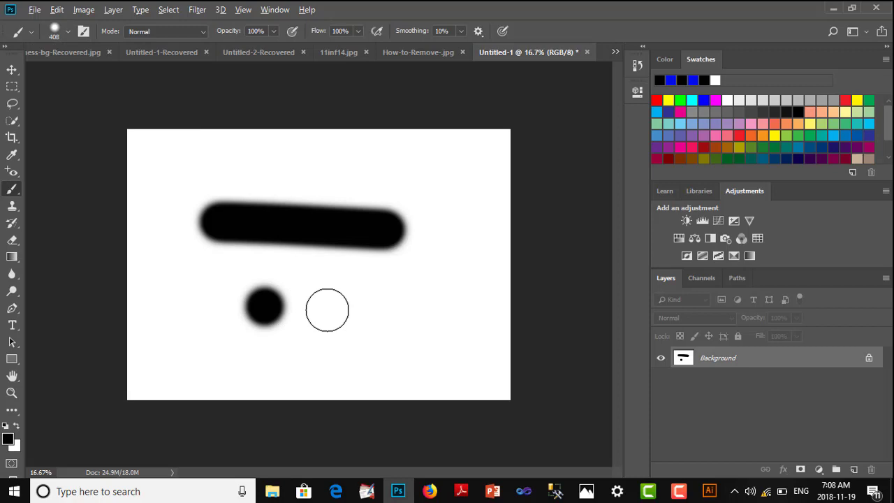
# Adjust the brush on the canvas to 480 px and 0% hardness, and paint a soft horizontal black stroke beside the dab.
pyautogui.keyDown('alt'); pyautogui.rightClick(326, 309); pyautogui.keyUp('alt')
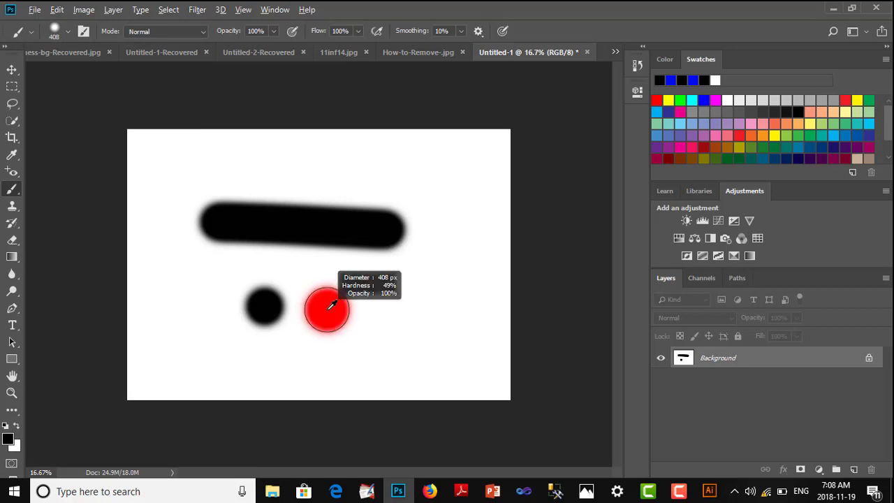
pyautogui.moveTo(332, 305)
pyautogui.mouseDown()
pyautogui.moveTo(349, 284)
pyautogui.moveTo(341, 224)
pyautogui.moveTo(349, 153)
pyautogui.moveTo(349, 250)
pyautogui.moveTo(326, 408)
pyautogui.moveTo(325, 324)
pyautogui.mouseUp()
pyautogui.moveTo(323, 276); pyautogui.dragTo(320, 134)
pyautogui.moveTo(322, 96); pyautogui.dragTo(326, 88)
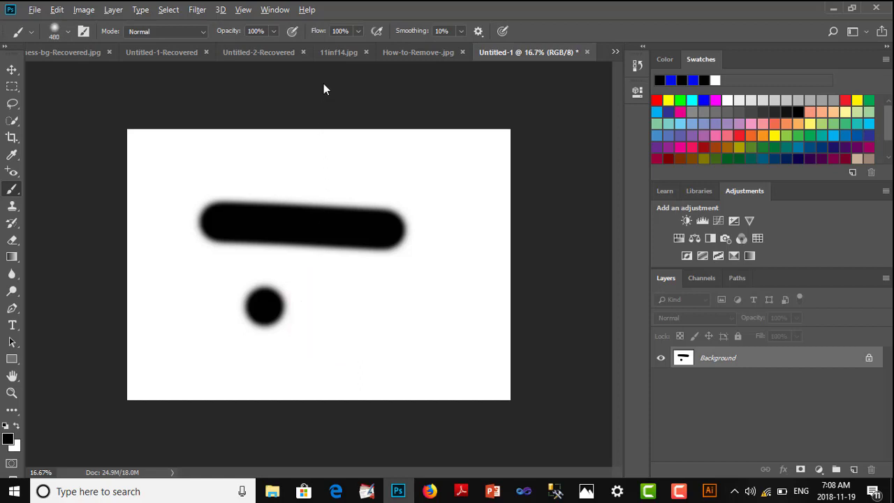
pyautogui.moveTo(345, 309); pyautogui.dragTo(458, 307)
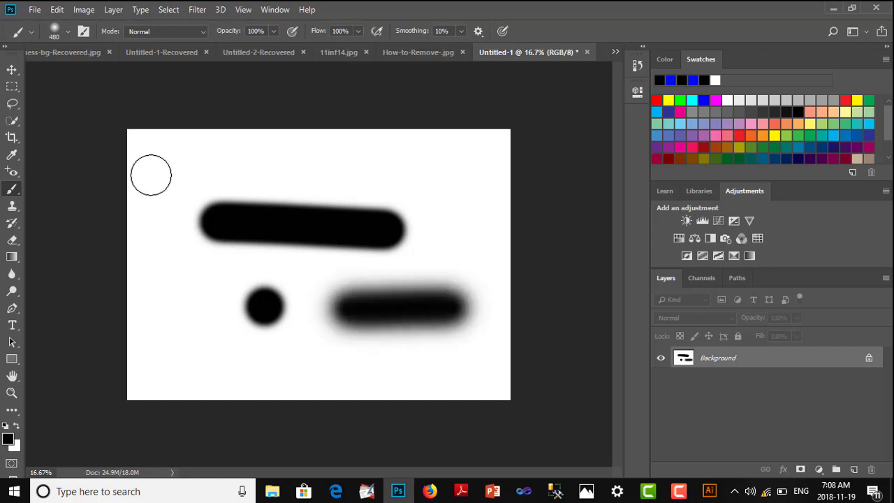
# Check the brush's size and hardness settings, and paint one soft black dab beside the existing round dab.
pyautogui.click(68, 31)
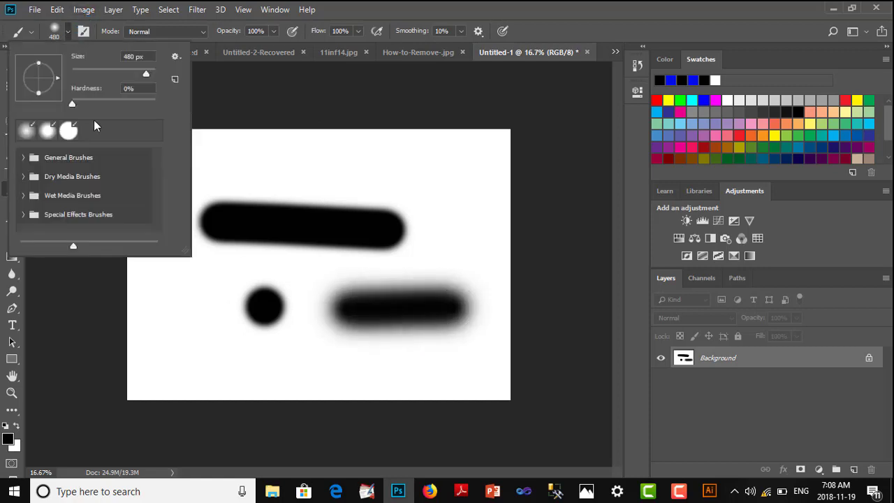
pyautogui.click(226, 314)
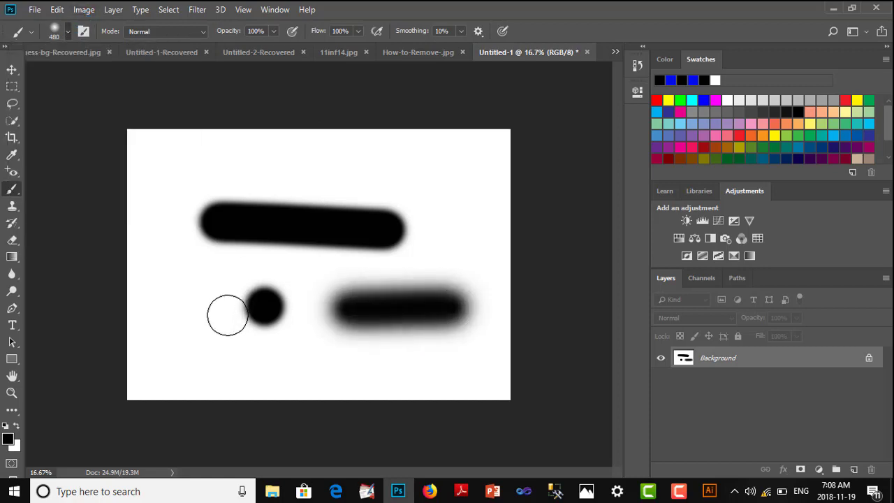
pyautogui.click(227, 314)
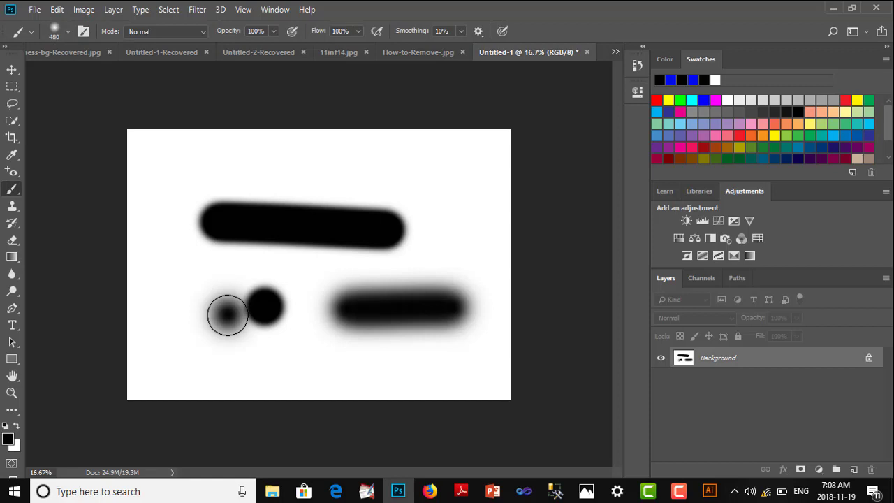
# Adjust the brush on the canvas to 528 px and 94% hardness, paint a hard-edged black stroke across the upper canvas, and check its settings.
pyautogui.keyDown('alt'); pyautogui.rightClick(194, 277); pyautogui.keyUp('alt')
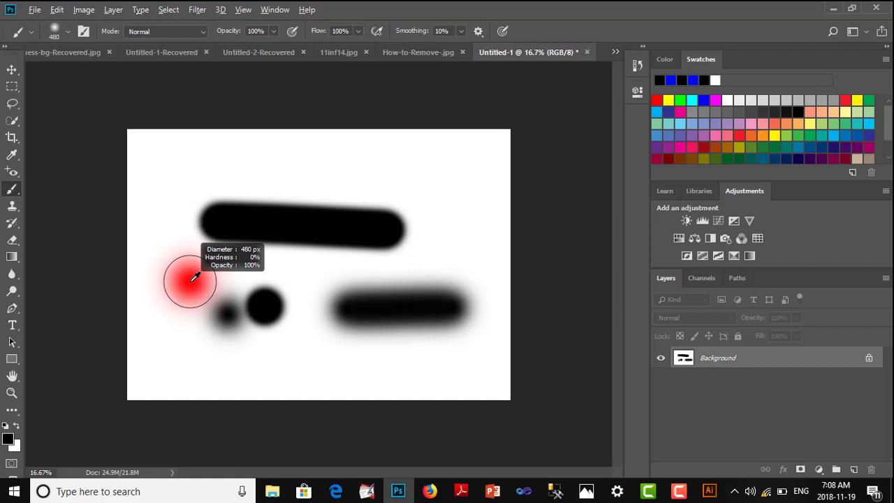
pyautogui.moveTo(194, 277)
pyautogui.mouseDown()
pyautogui.moveTo(257, 271)
pyautogui.moveTo(248, 335)
pyautogui.mouseUp()
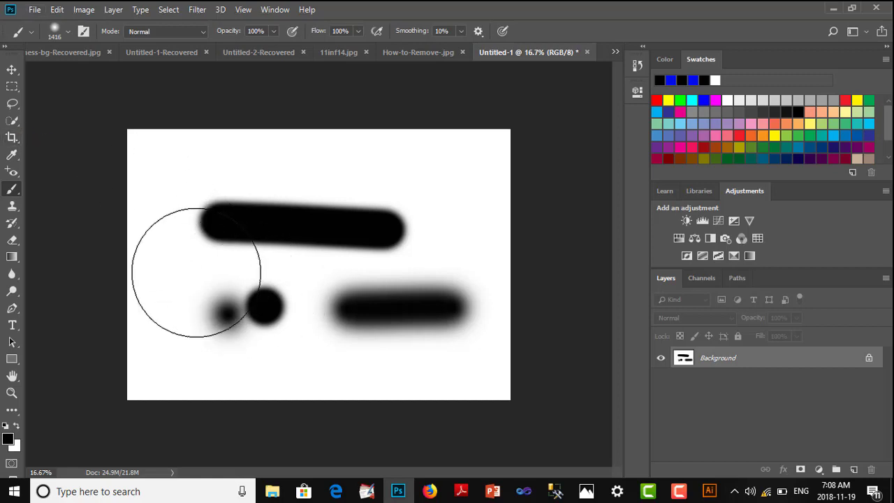
pyautogui.moveTo(196, 272); pyautogui.dragTo(212, 494)
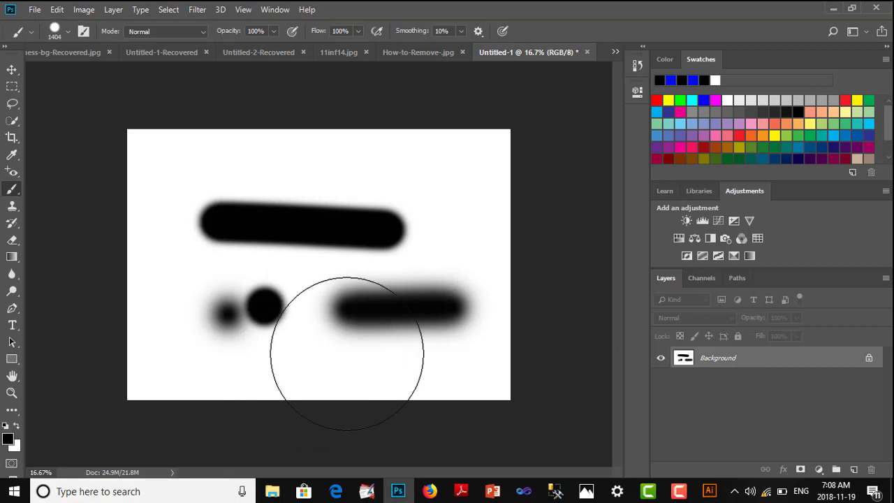
pyautogui.moveTo(324, 315); pyautogui.dragTo(275, 329)
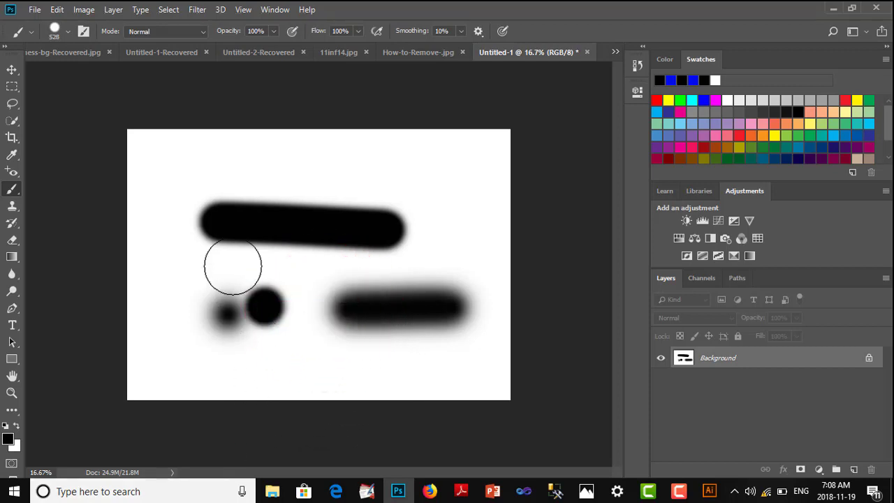
pyautogui.moveTo(307, 171); pyautogui.dragTo(451, 175)
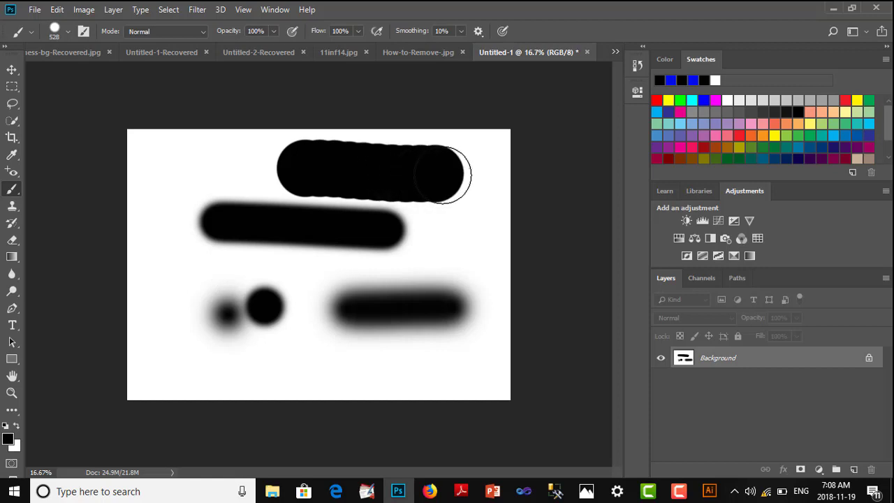
pyautogui.click(69, 31)
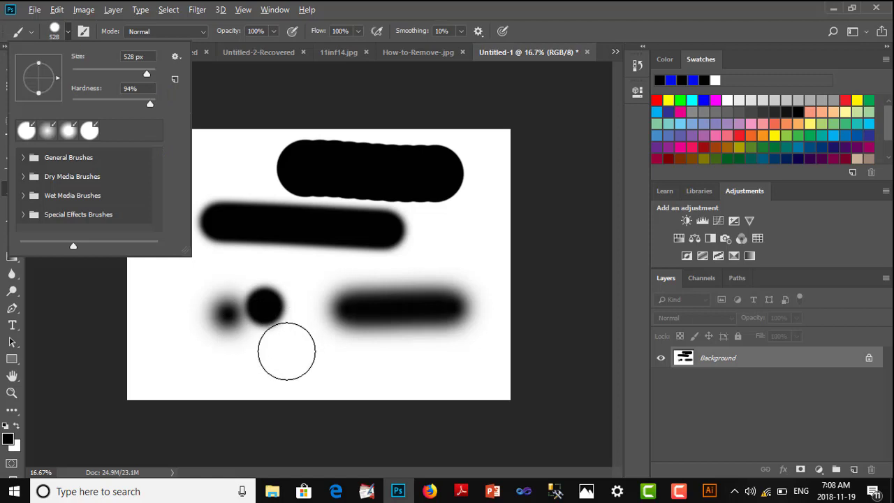
# Adjust the brush on the canvas to 564 px with a softer edge, and check its settings.
pyautogui.keyDown('alt'); pyautogui.rightClick(286, 351); pyautogui.keyUp('alt')
pyautogui.moveTo(286, 352)
pyautogui.mouseDown()
pyautogui.moveTo(265, 361)
pyautogui.moveTo(311, 347)
pyautogui.moveTo(358, 353)
pyautogui.moveTo(261, 355)
pyautogui.moveTo(331, 334)
pyautogui.moveTo(426, 325)
pyautogui.moveTo(419, 335)
pyautogui.moveTo(282, 342)
pyautogui.moveTo(311, 342)
pyautogui.moveTo(275, 353)
pyautogui.moveTo(278, 343)
pyautogui.moveTo(332, 320)
pyautogui.moveTo(275, 253)
pyautogui.moveTo(326, 229)
pyautogui.moveTo(315, 164)
pyautogui.moveTo(257, 135)
pyautogui.moveTo(272, 118)
pyautogui.mouseUp()
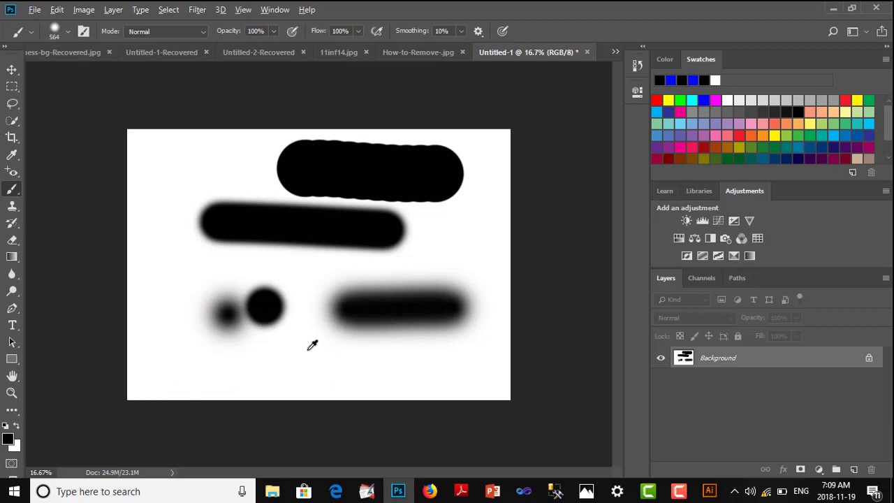
pyautogui.moveTo(312, 345); pyautogui.dragTo(331, 142)
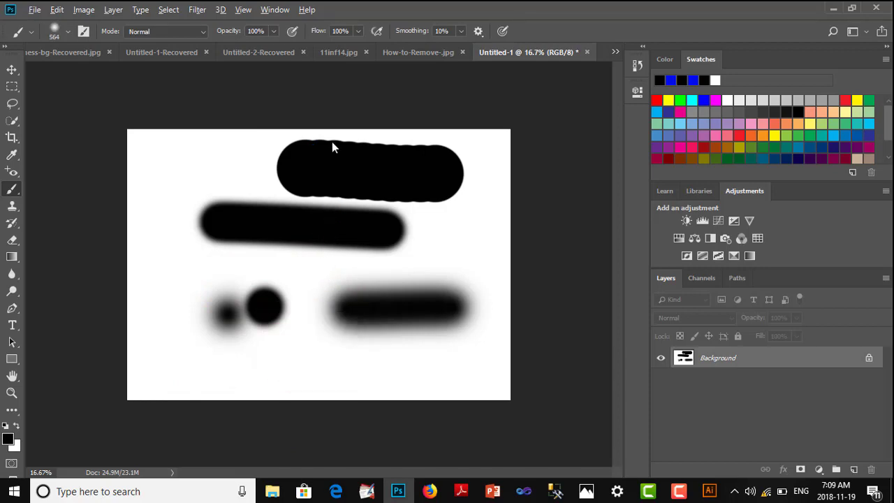
pyautogui.click(69, 29)
pyautogui.click(70, 29)
# Switch to the How-to-Remove-.jpg document, choose the Spot Healing Brush, and enlarge it on the canvas to 116 px at 57% hardness.
pyautogui.click(615, 51)
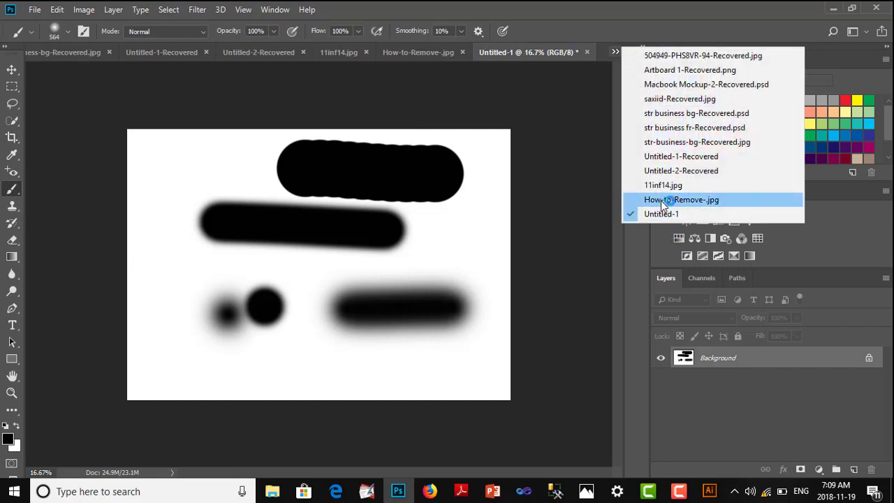
pyautogui.click(660, 200)
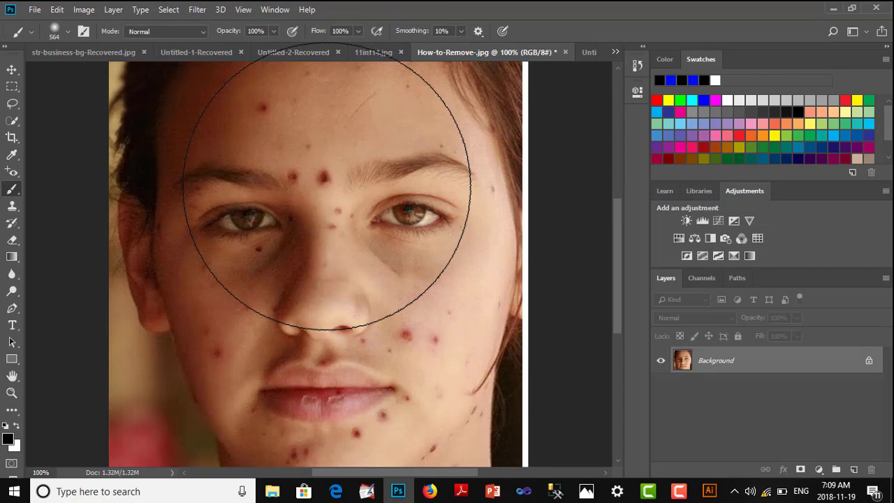
pyautogui.click(12, 169)
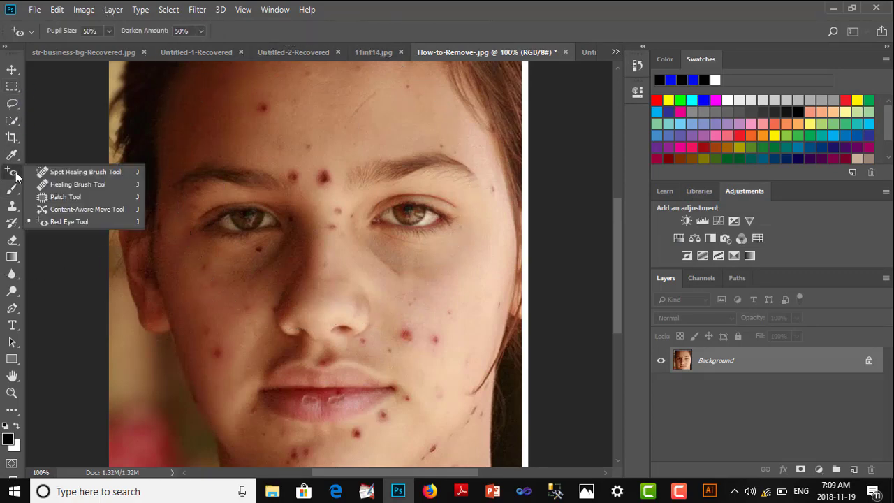
pyautogui.click(77, 174)
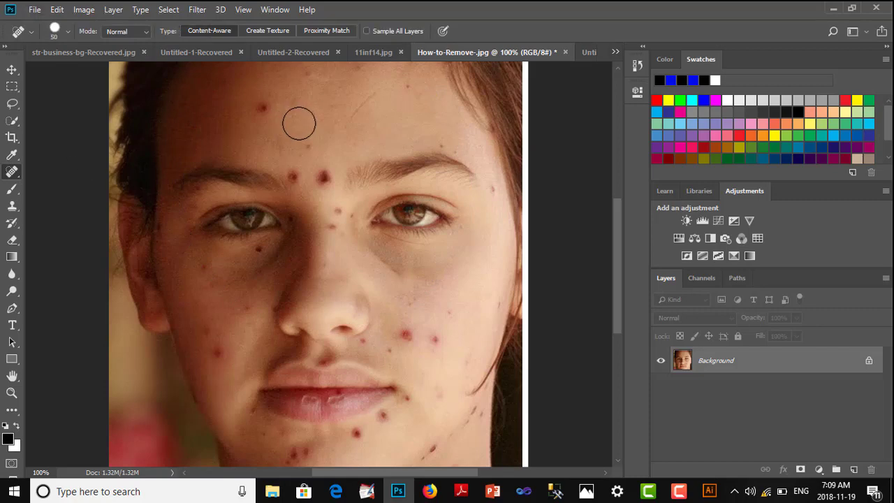
pyautogui.moveTo(299, 123)
pyautogui.mouseDown()
pyautogui.moveTo(368, 98)
pyautogui.moveTo(322, 128)
pyautogui.moveTo(266, 130)
pyautogui.moveTo(330, 135)
pyautogui.moveTo(270, 142)
pyautogui.moveTo(313, 134)
pyautogui.moveTo(309, 7)
pyautogui.mouseUp()
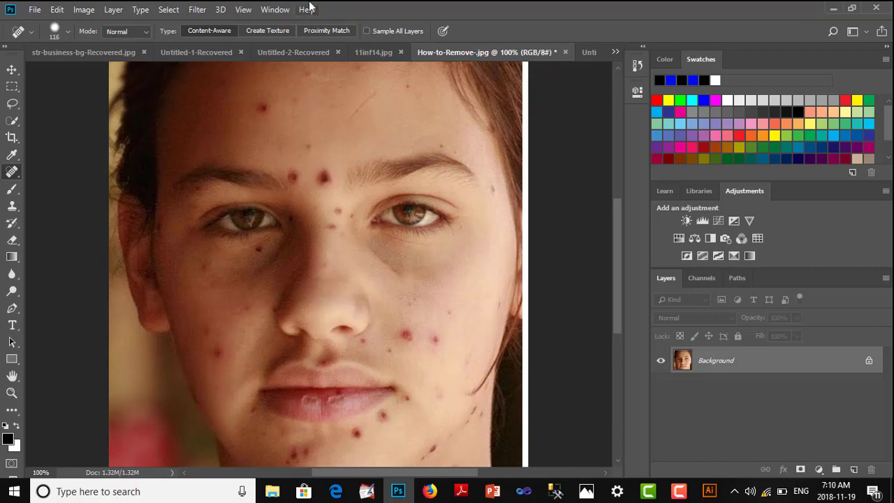
# Cancel manual source sampling for the Spot Healing Brush and adjust its size on the canvas to 110 px.
pyautogui.keyDown('alt'); pyautogui.rightClick(360, 269); pyautogui.keyUp('alt')
pyautogui.keyDown('alt'); pyautogui.click(361, 218); pyautogui.keyUp('alt')
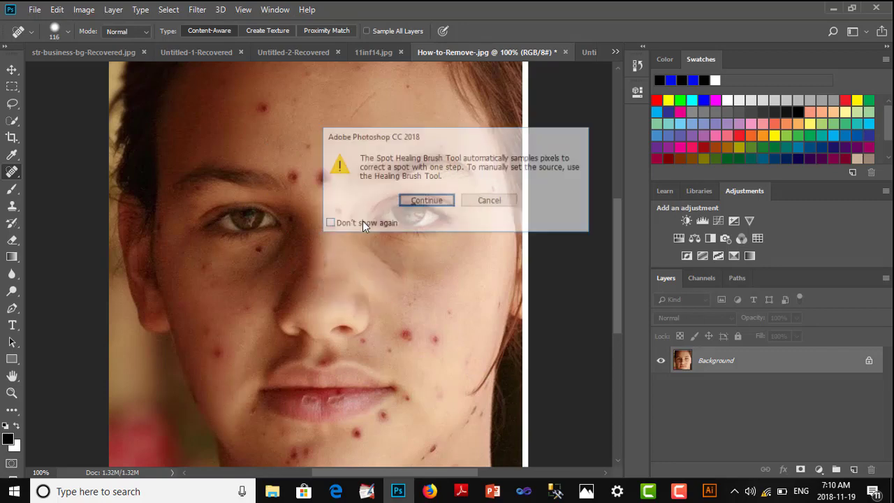
pyautogui.click(488, 210)
pyautogui.keyDown('alt'); pyautogui.rightClick(453, 280); pyautogui.keyUp('alt')
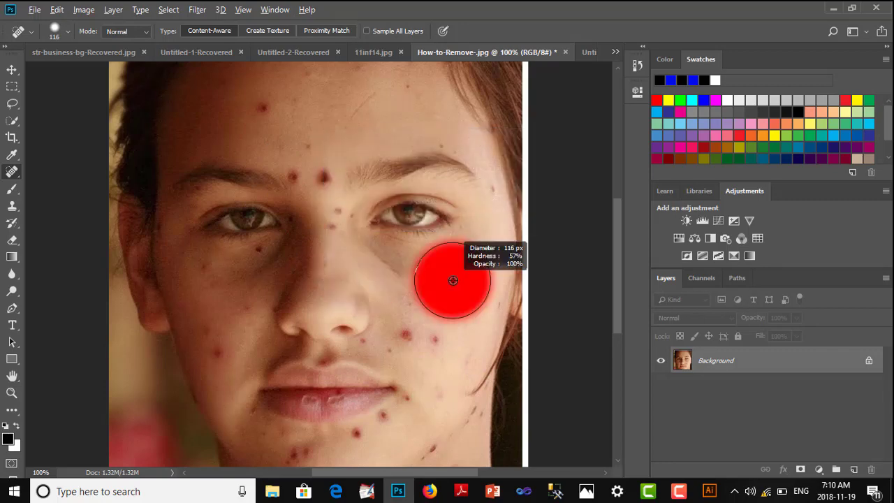
pyautogui.moveTo(447, 143); pyautogui.dragTo(446, 125)
pyautogui.moveTo(444, 282)
pyautogui.mouseDown()
pyautogui.moveTo(447, 431)
pyautogui.moveTo(443, 287)
pyautogui.mouseUp()
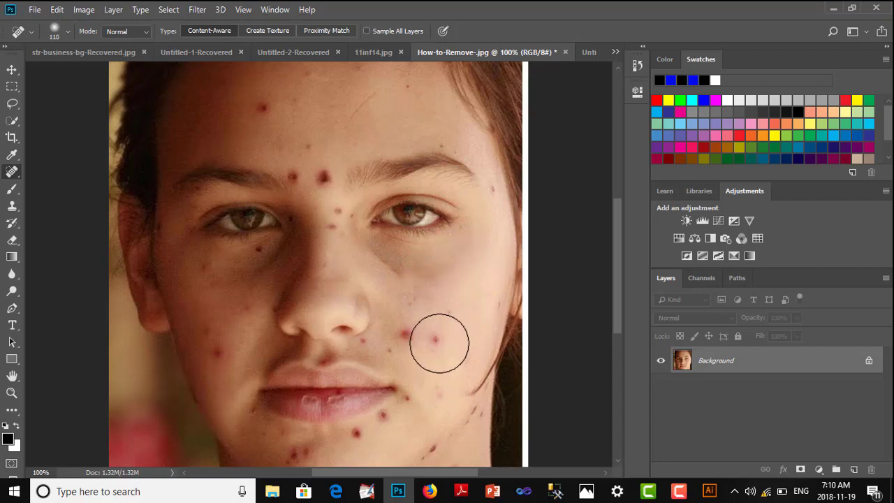
# Shrink the Spot Healing Brush to 36 px and heal the two red blemishes on the cheek beside the nose.
pyautogui.moveTo(438, 343)
pyautogui.mouseDown()
pyautogui.moveTo(414, 346)
pyautogui.moveTo(409, 333)
pyautogui.moveTo(410, 340)
pyautogui.mouseUp()
pyautogui.click(409, 336)
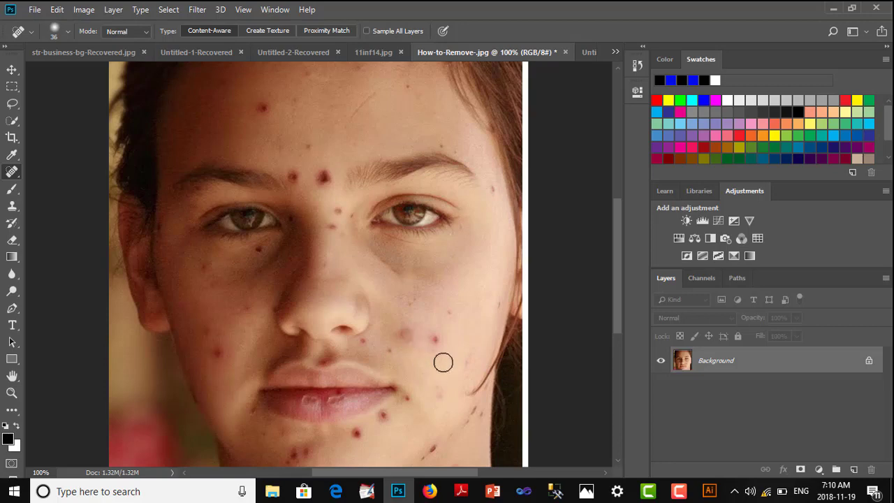
pyautogui.click(433, 340)
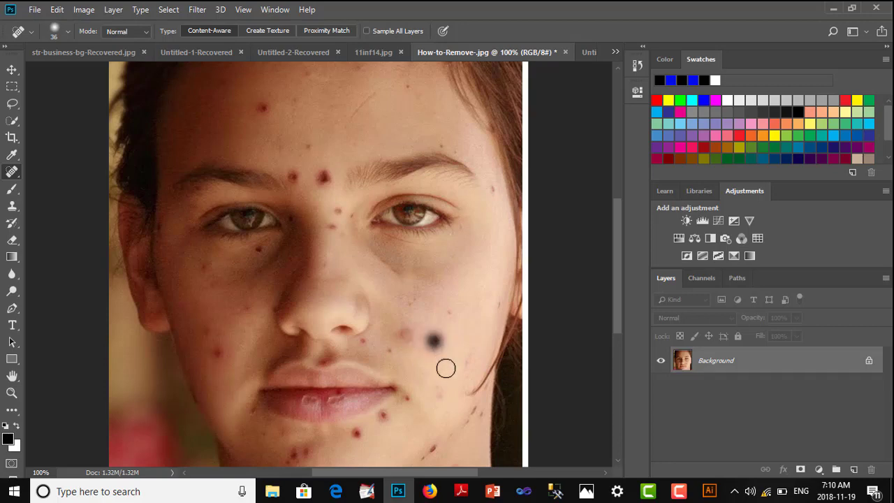
pyautogui.click(405, 336)
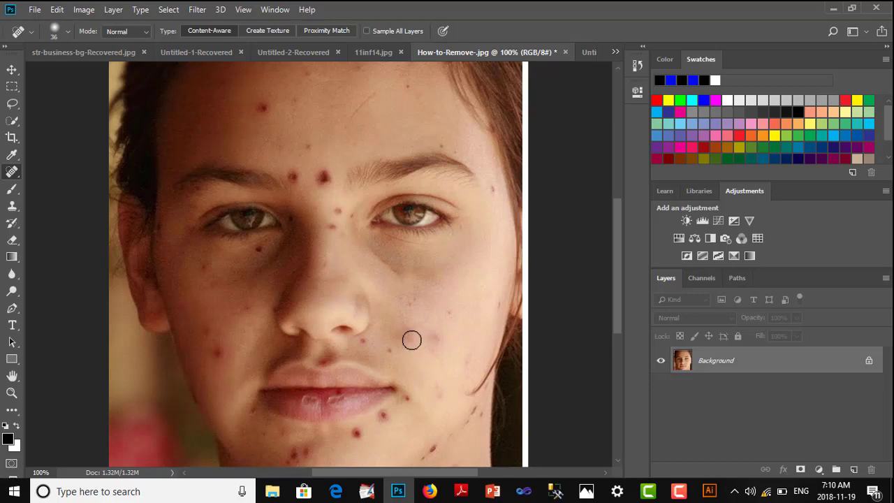
pyautogui.click(412, 340)
# Adjust the 36 px healing brush's hardness on the canvas and heal the two small spots between the nose and cheek.
pyautogui.keyDown('alt'); pyautogui.rightClick(395, 338); pyautogui.keyUp('alt')
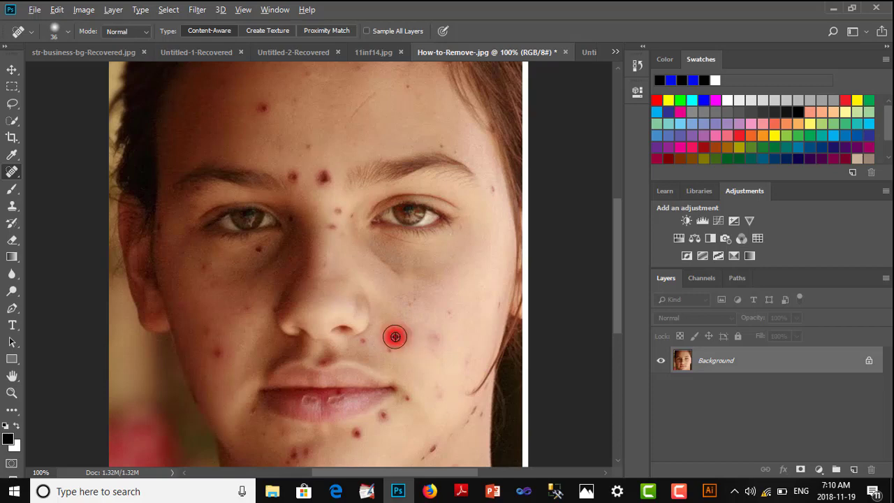
pyautogui.moveTo(393, 289); pyautogui.dragTo(398, 457)
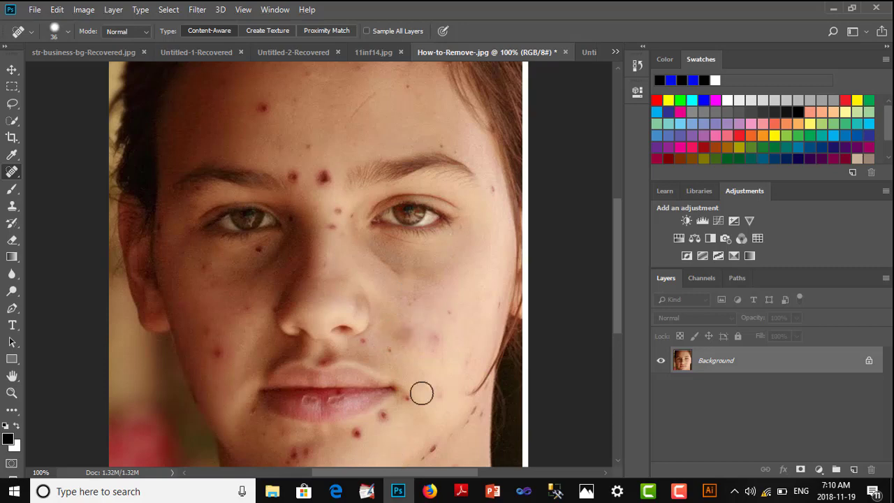
pyautogui.click(389, 347)
pyautogui.click(366, 341)
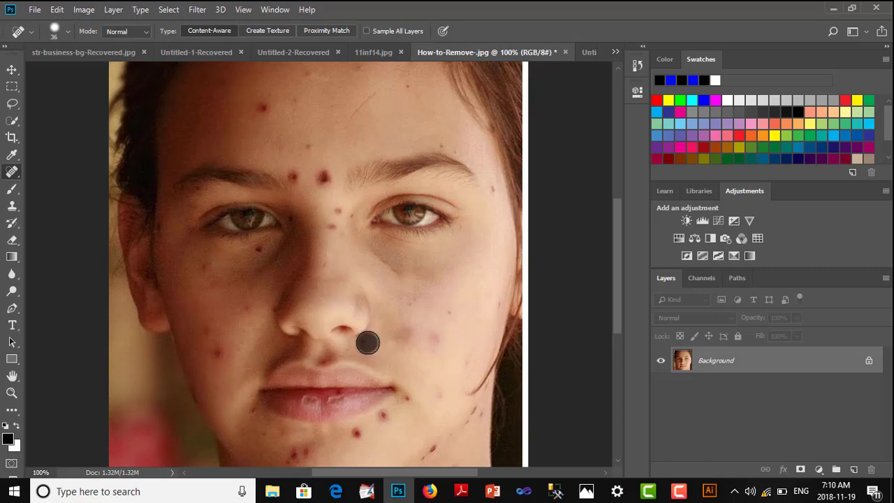
# Heal the large blemish between the eyebrows and the spots on the forehead.
pyautogui.click(323, 178)
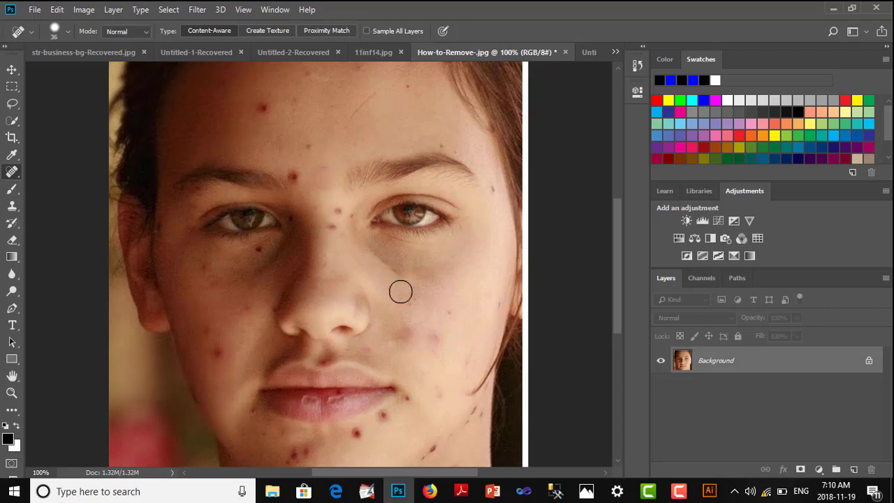
pyautogui.click(266, 105)
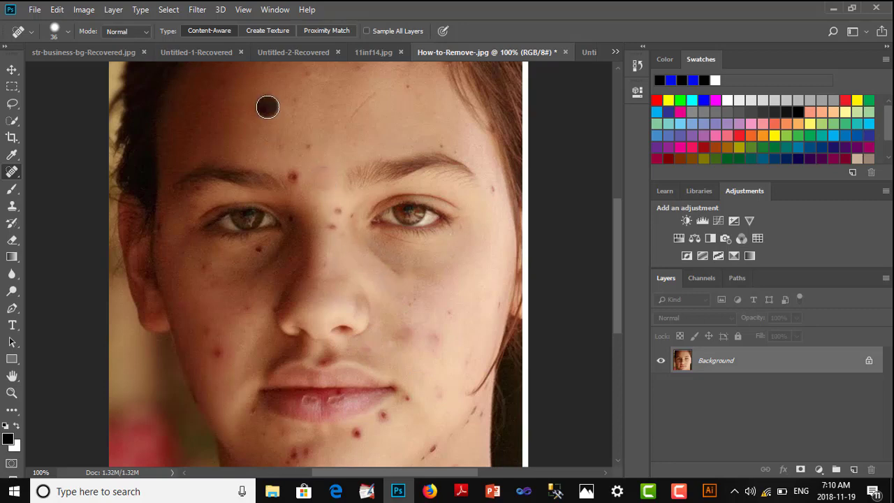
pyautogui.click(309, 150)
pyautogui.click(255, 106)
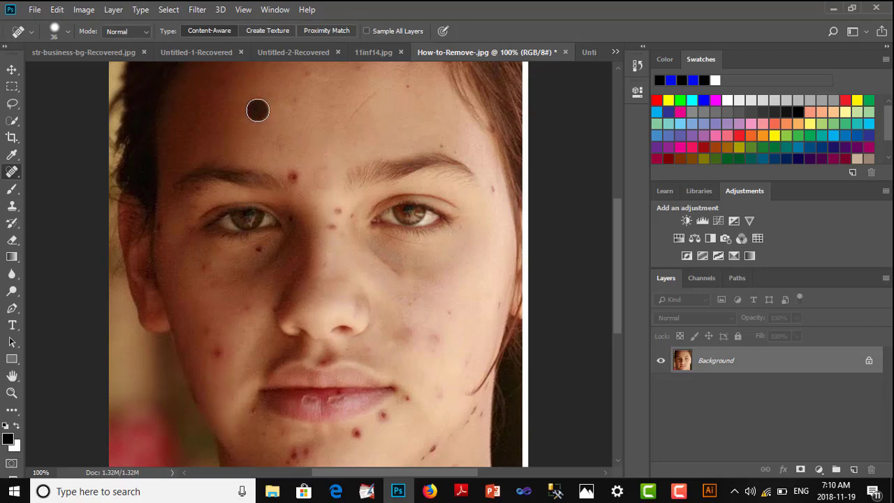
# Switch to the Clone Stamp tool, return to the Spot Healing Brush, and show its group of healing tools.
pyautogui.press('s')
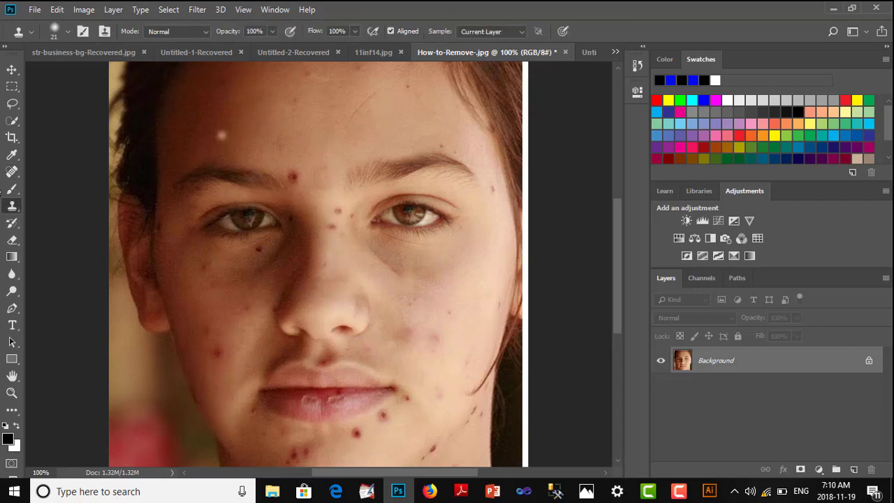
pyautogui.click(11, 172)
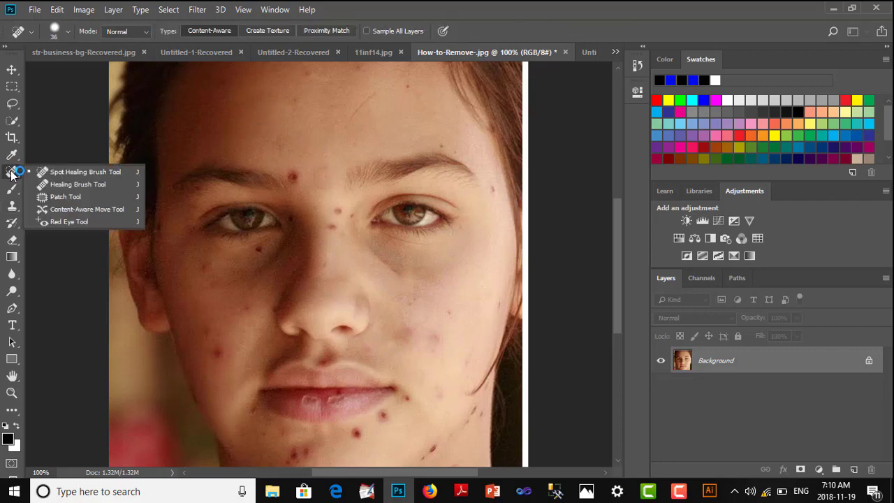